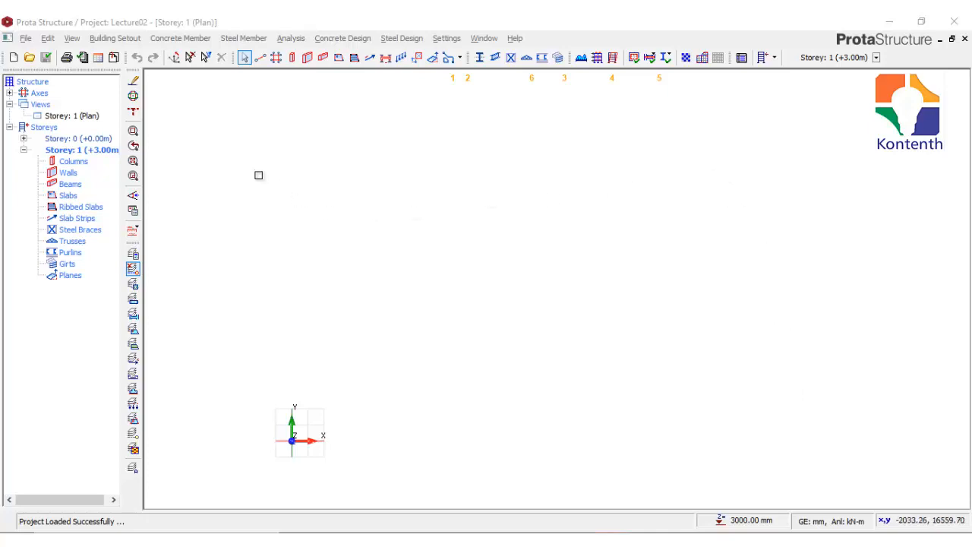
Step: Open the default materials for editing from the Building Analysis settings
left_click(291, 38)
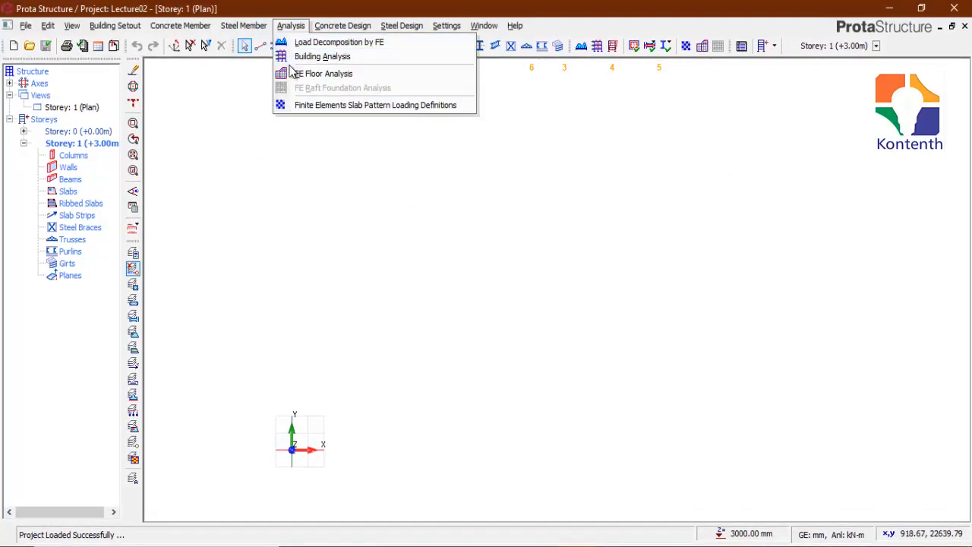
left_click(332, 56)
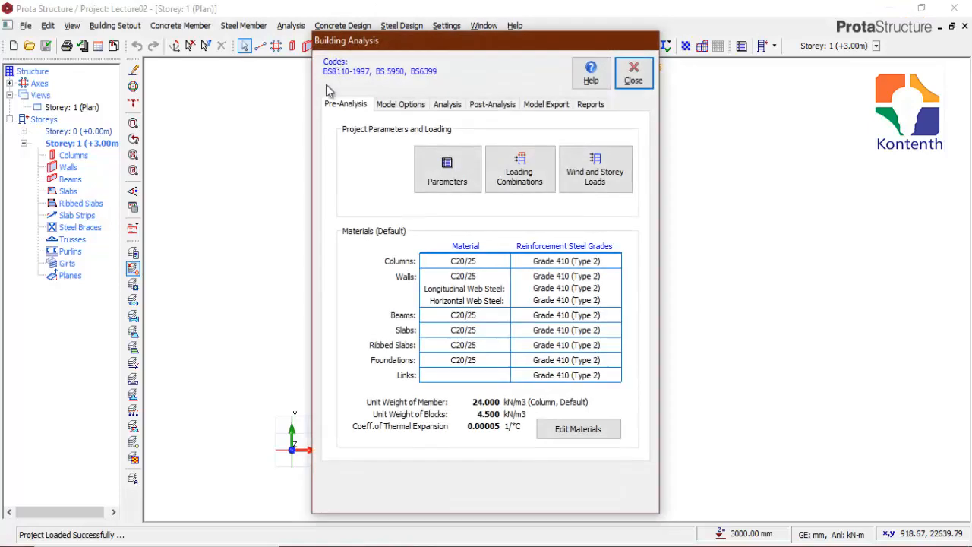
left_click(582, 430)
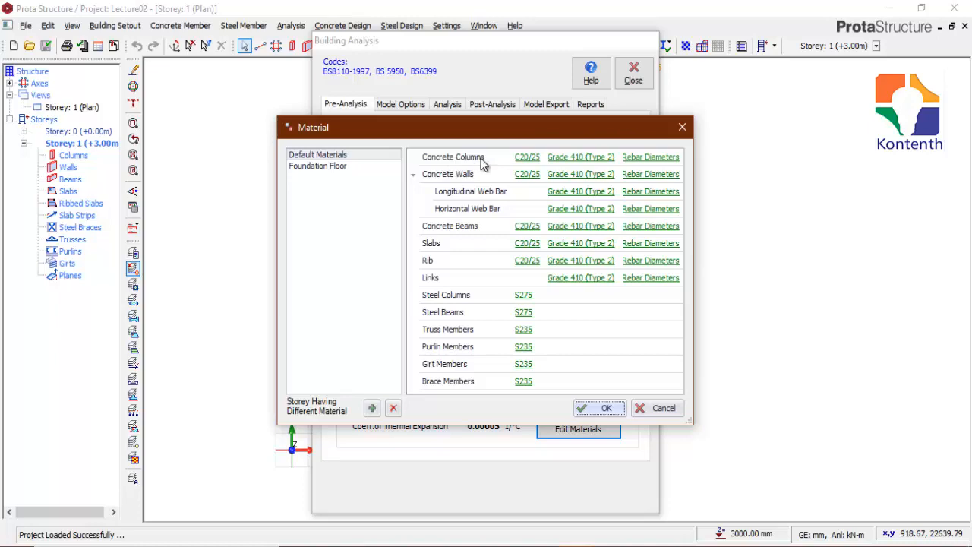
Step: Clear all bar diameters in the concrete columns' rebar table, try to enable Y16, and accept the table
left_click(658, 157)
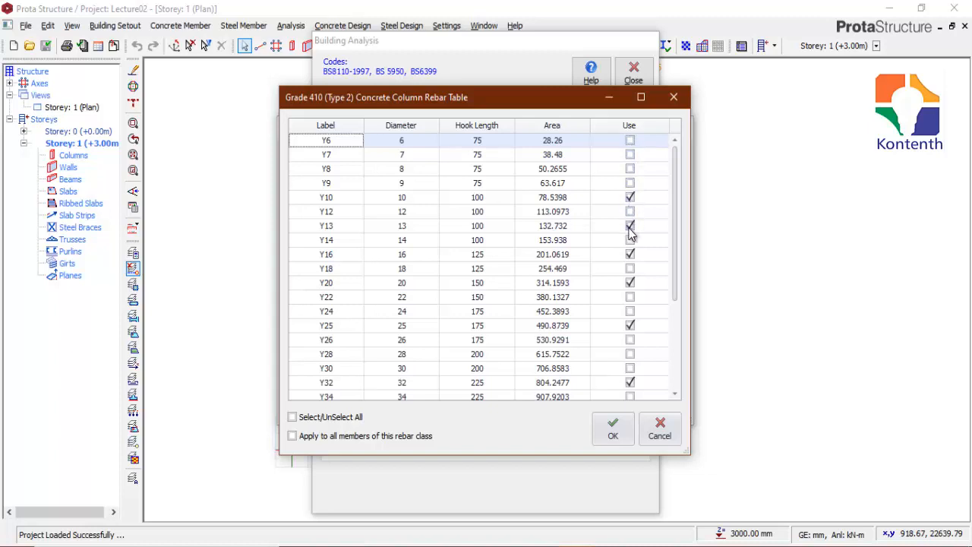
left_click(629, 283)
left_click(630, 225)
left_click(630, 212)
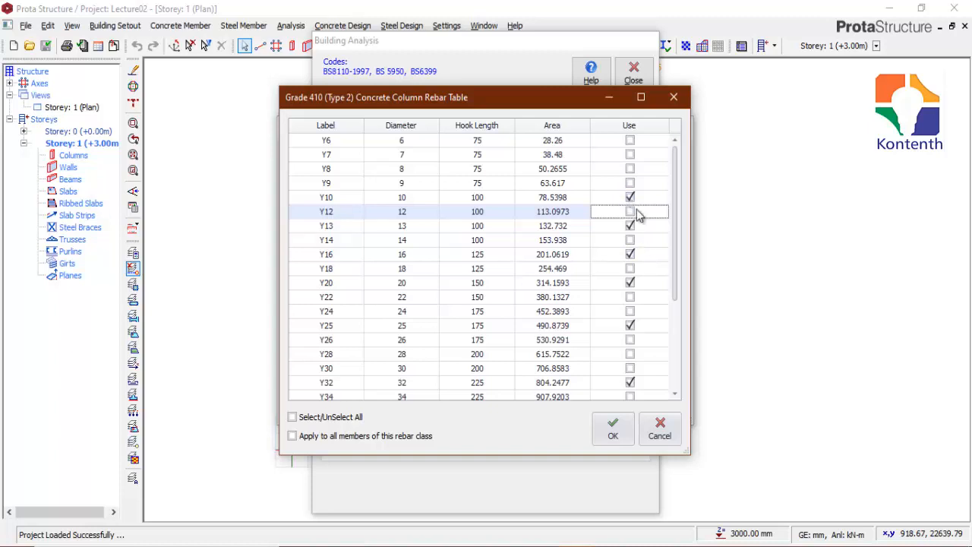
left_click(341, 417)
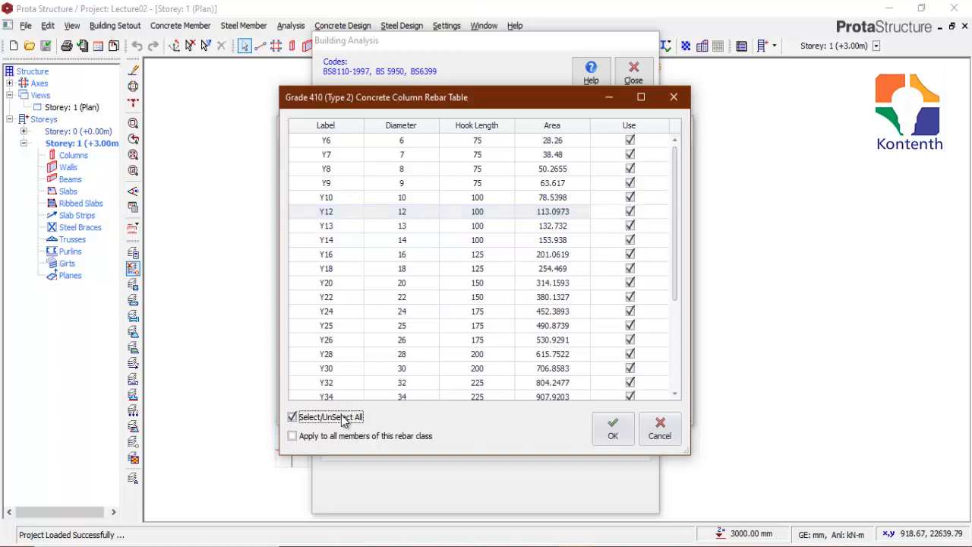
left_click(342, 416)
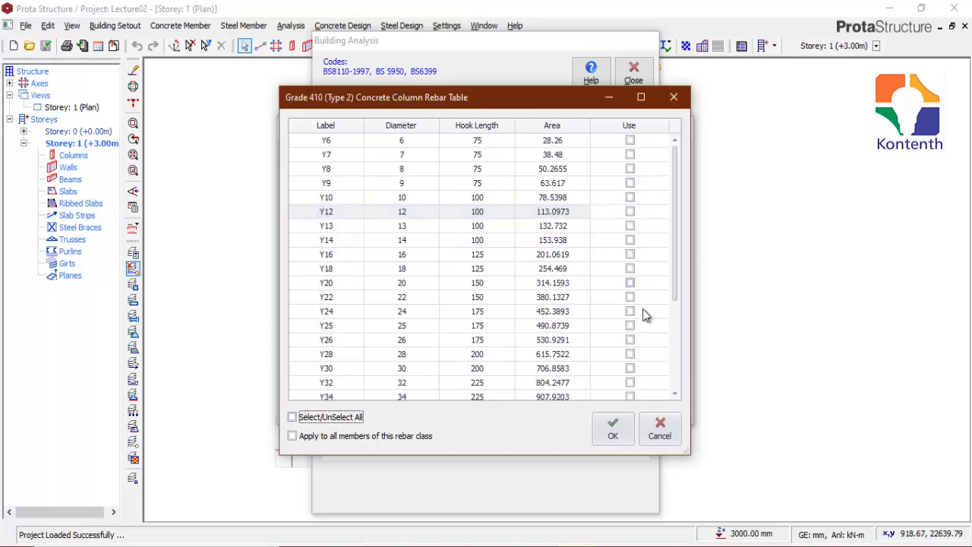
mouse_move(674, 194)
left_mouse_down()
mouse_move(674, 303)
mouse_move(682, 184)
left_mouse_up()
left_click(358, 254)
left_click(630, 255)
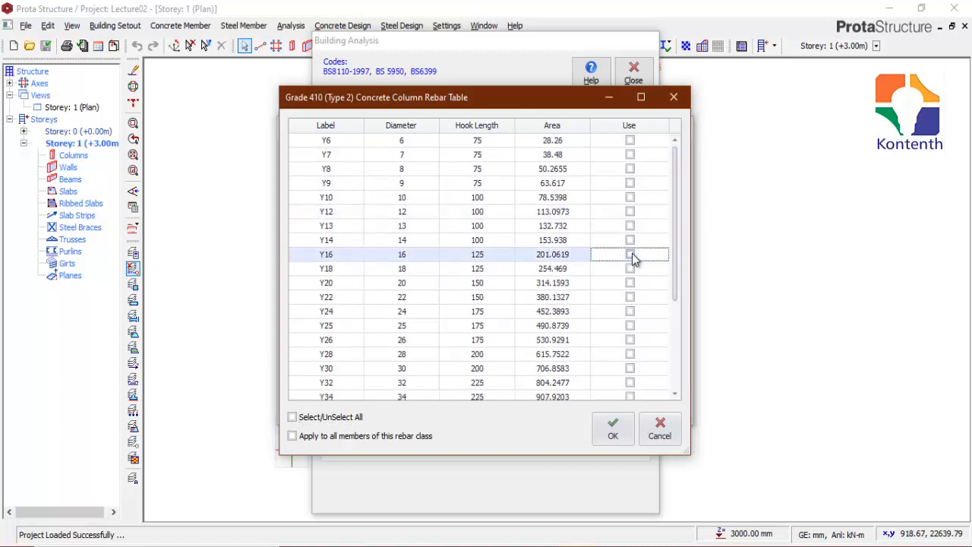
left_click(613, 430)
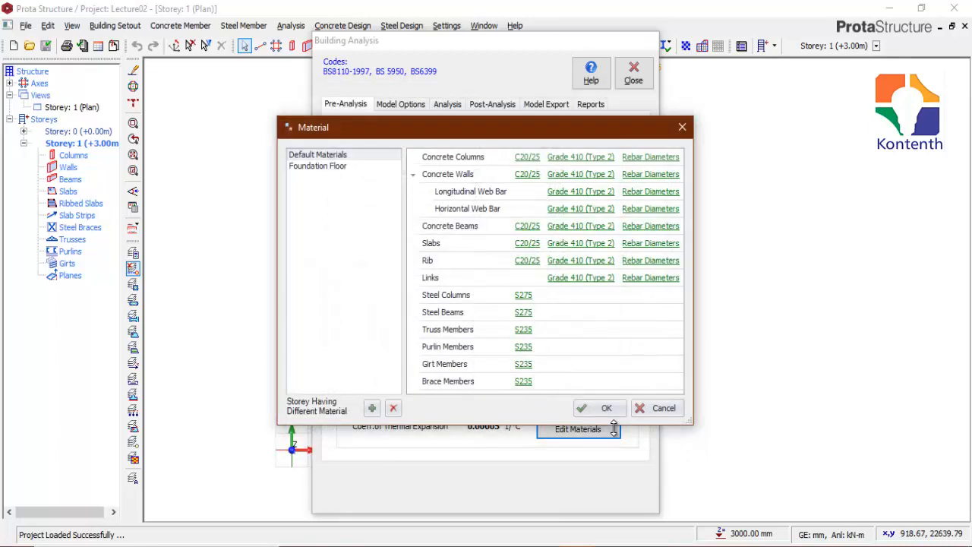
Step: Restrict the concrete walls' rebar diameters to Y12 and Y16 and apply this selection to all members of the rebar class
left_click(657, 174)
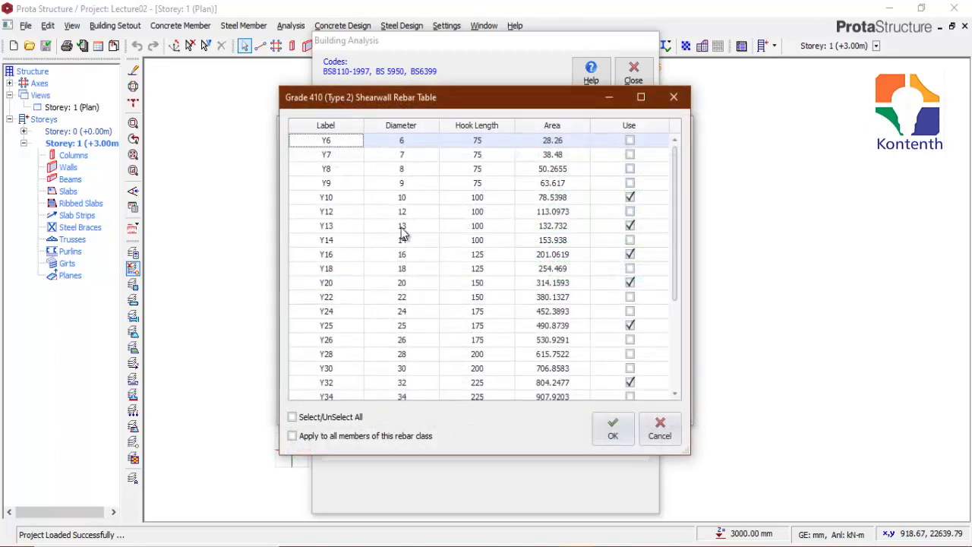
left_click(334, 417)
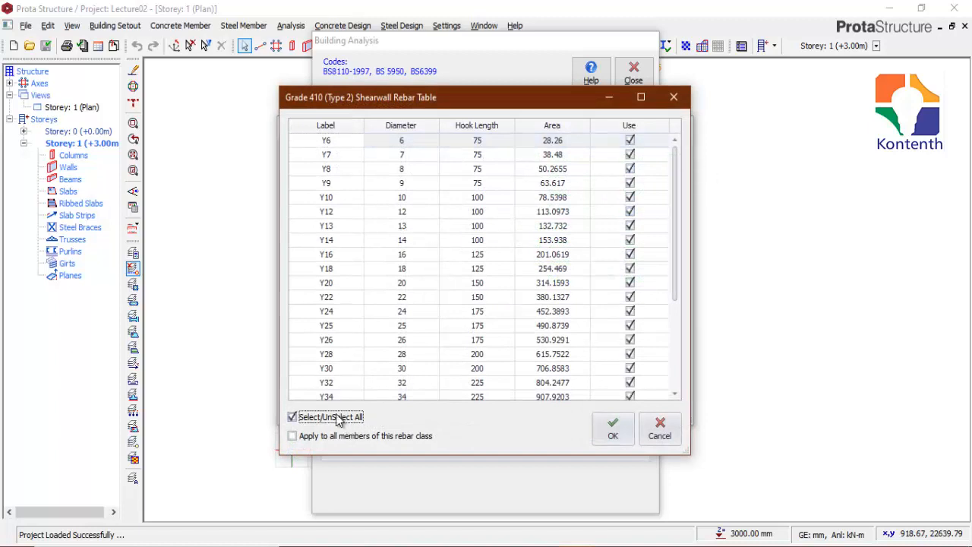
left_click(334, 417)
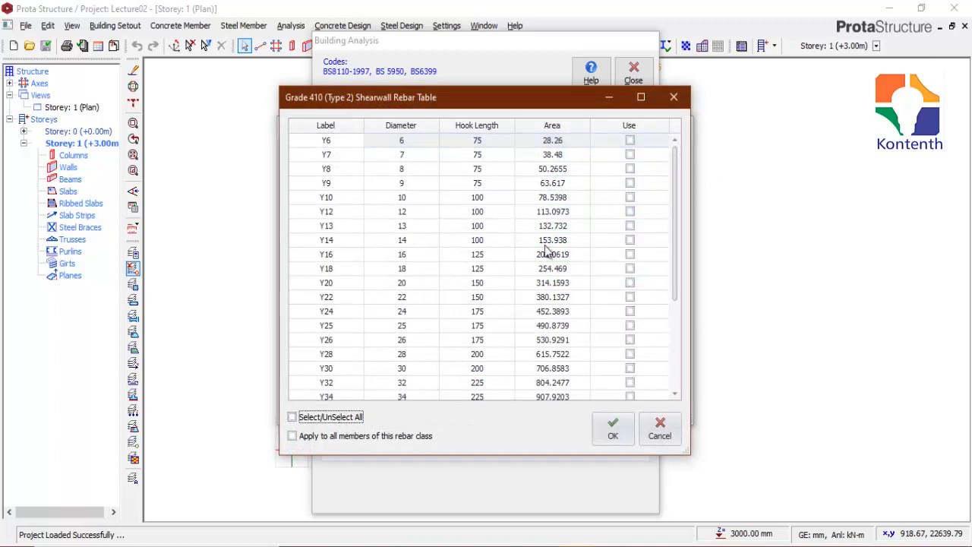
left_click(630, 211)
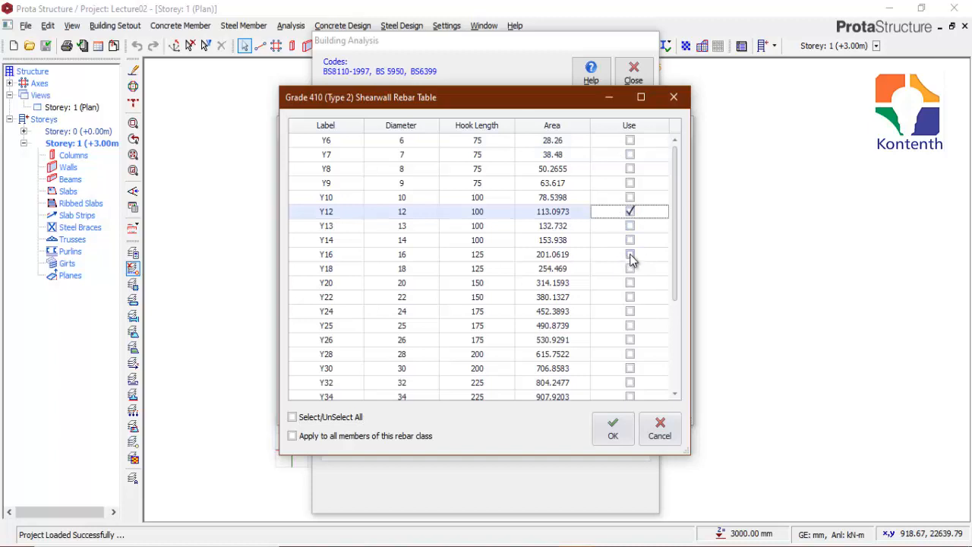
left_click(629, 254)
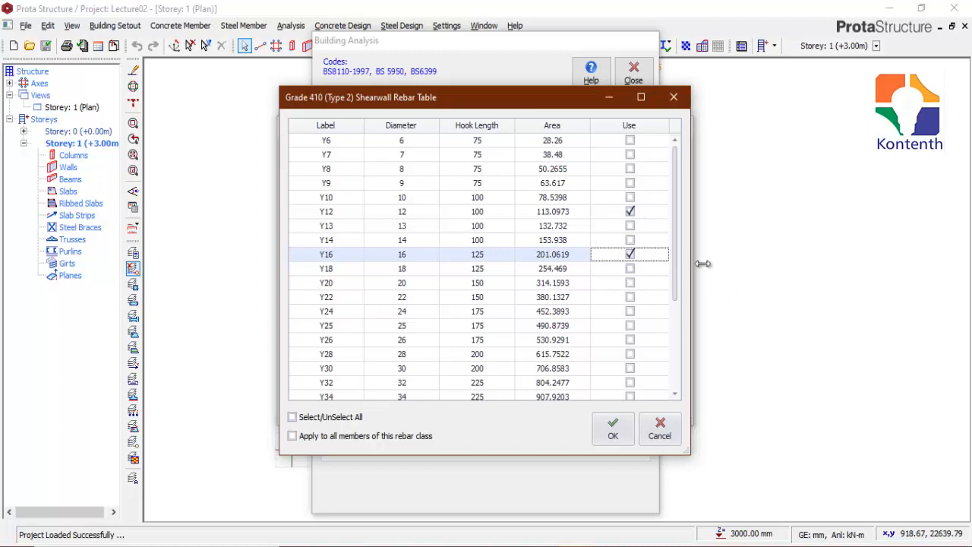
left_click(292, 436)
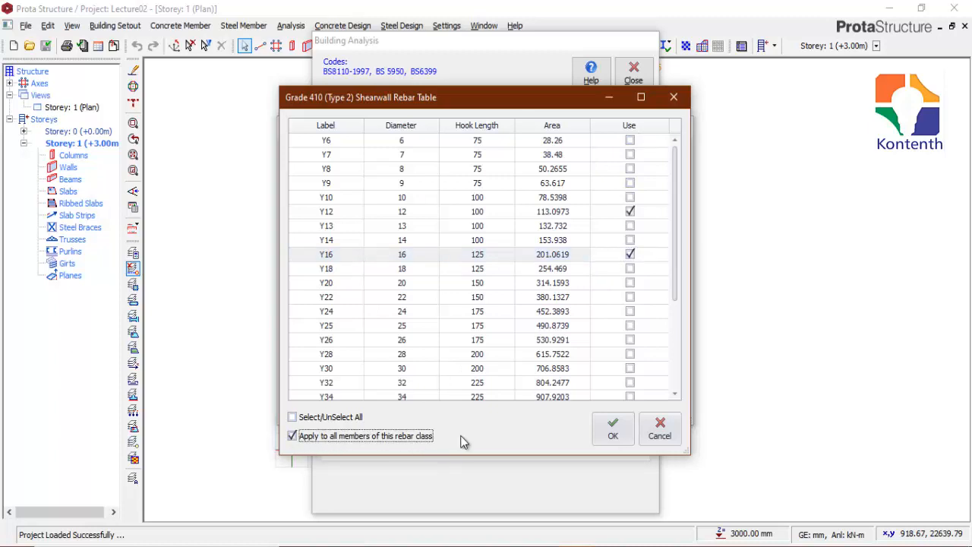
left_click(612, 430)
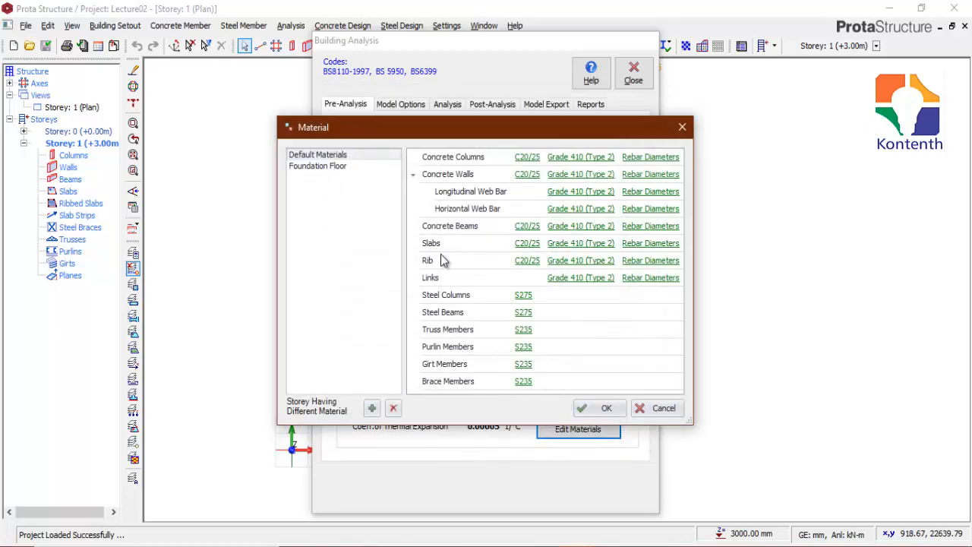
Step: Check which bar diameters are enabled for the concrete beams and the concrete columns
left_click(658, 227)
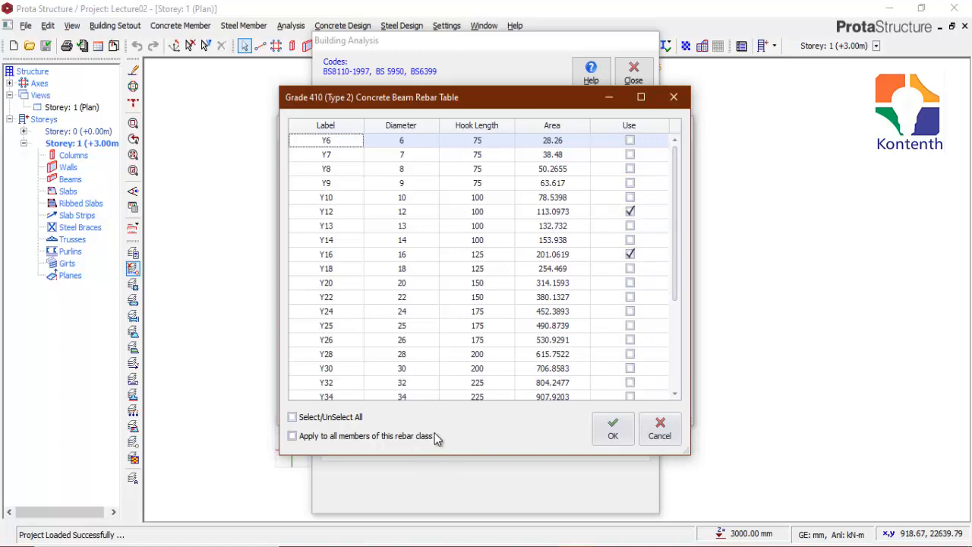
left_click(613, 428)
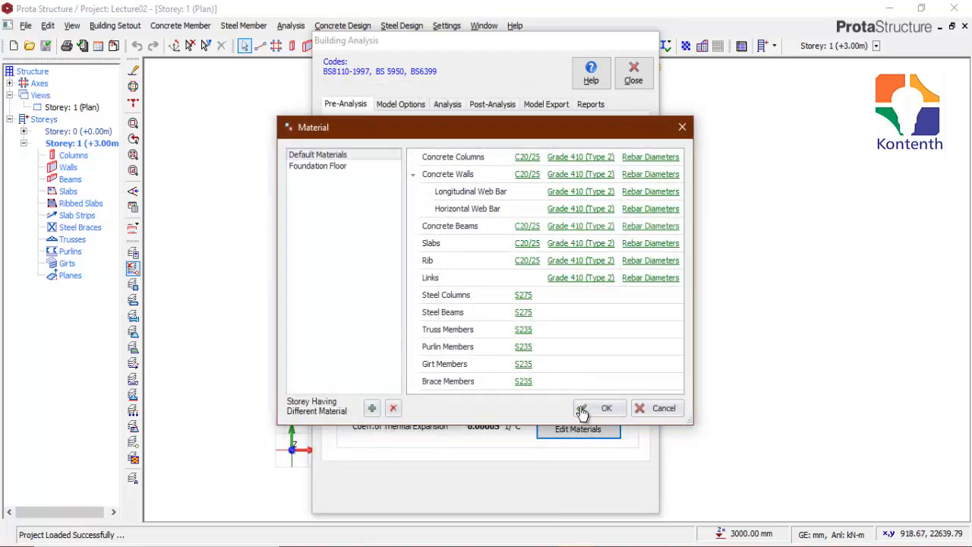
left_click(656, 155)
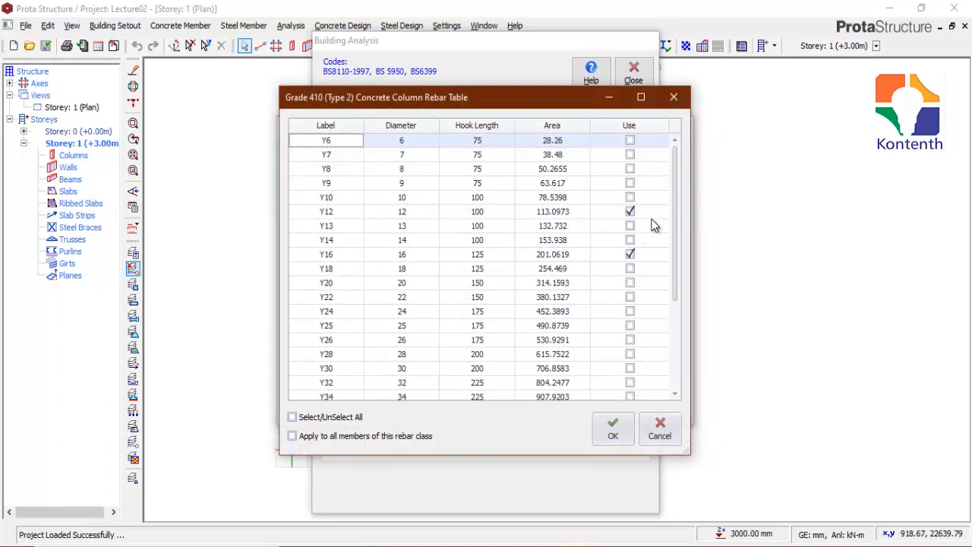
left_click(611, 429)
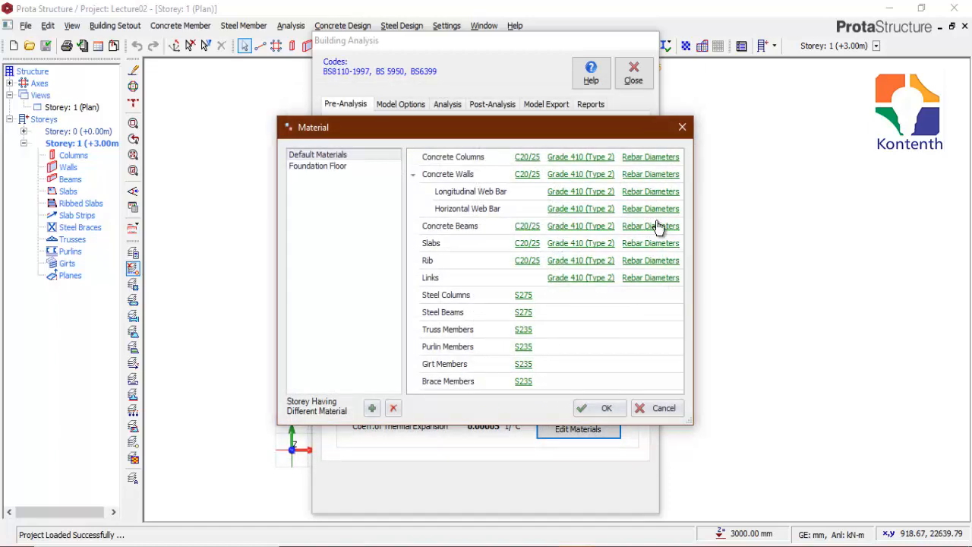
Step: Disable Y12 in the foundations' rebar table of the Foundation Floor materials, keeping Y16 enabled
left_click(316, 170)
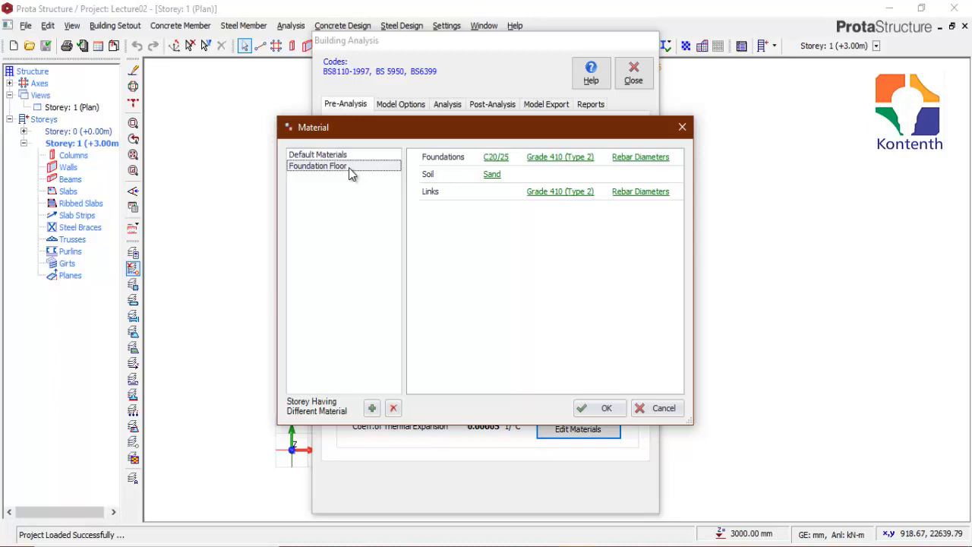
left_click(651, 159)
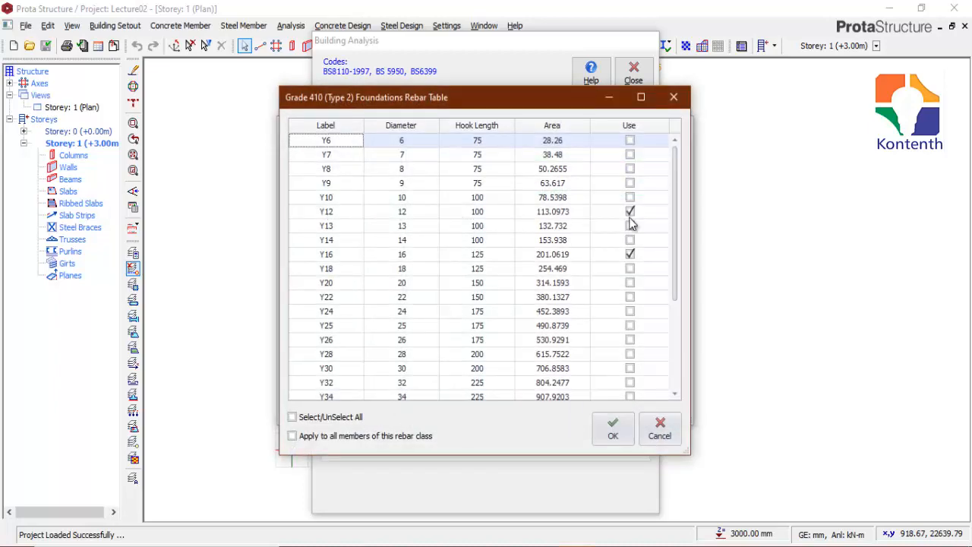
left_click(630, 211)
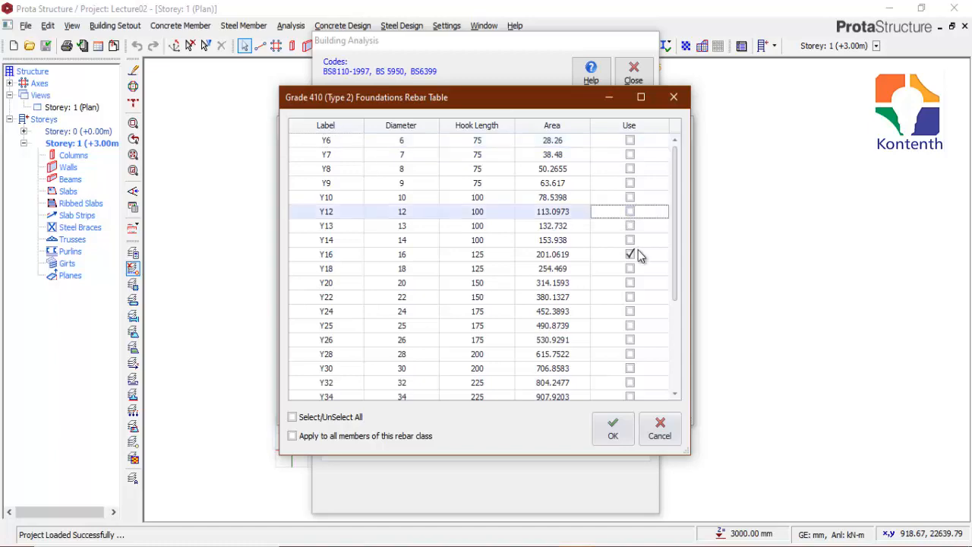
left_click(608, 430)
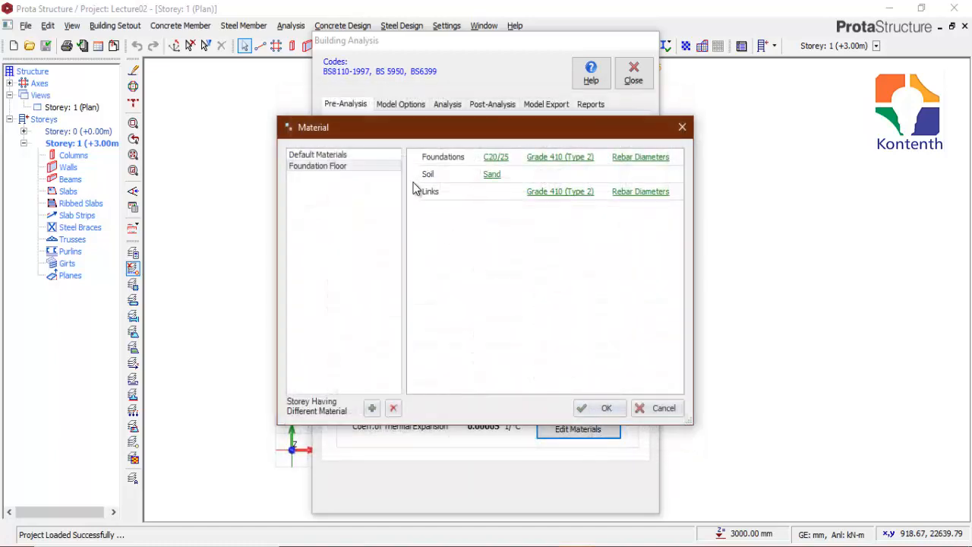
Step: Restrict the Foundation Floor links to Y10 bars by disabling Y12 and Y16, accept the materials, and close Building Analysis
left_click(640, 192)
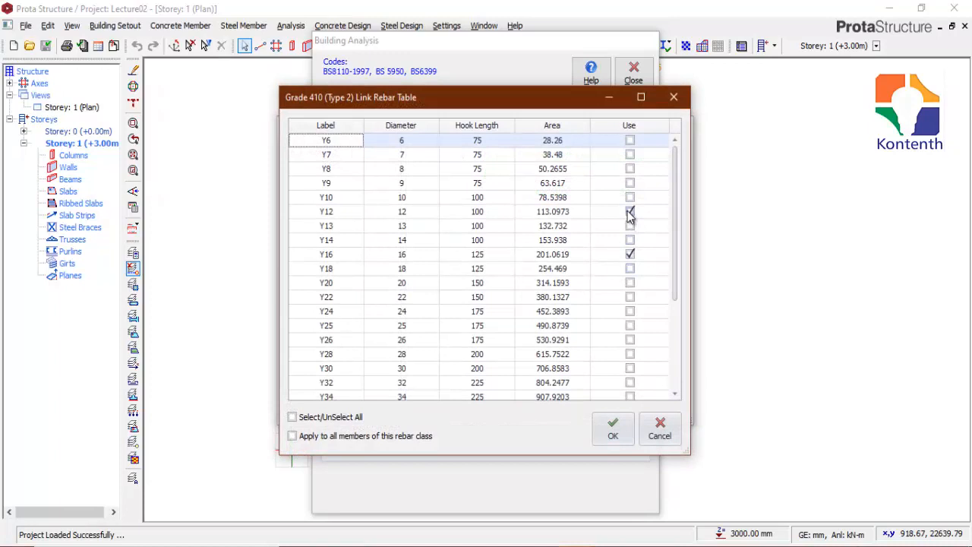
left_click(629, 198)
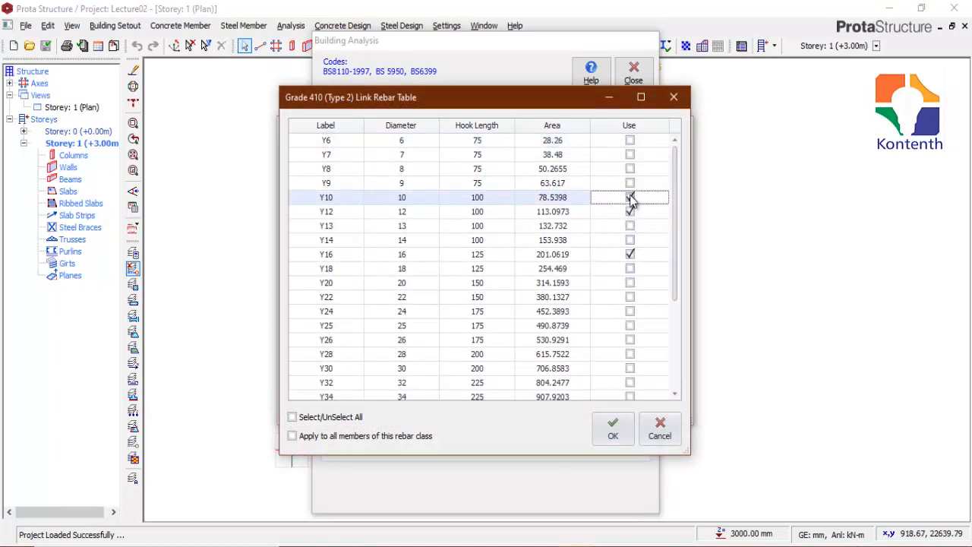
left_click(630, 212)
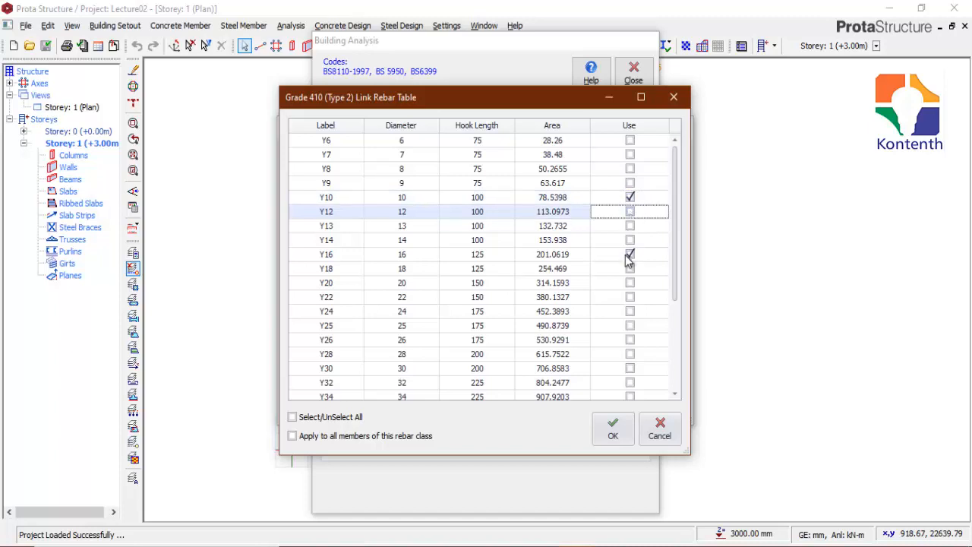
left_click(629, 254)
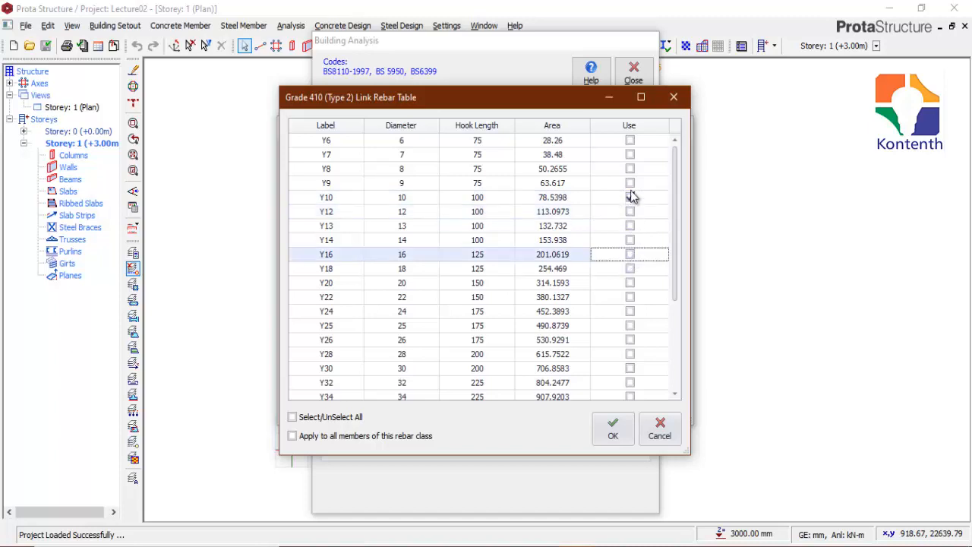
left_click(613, 429)
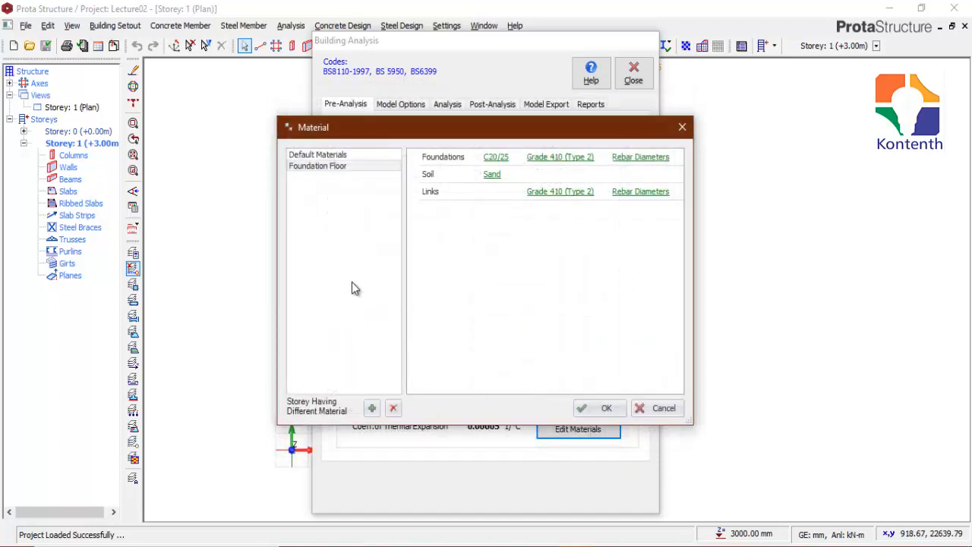
left_click(608, 410)
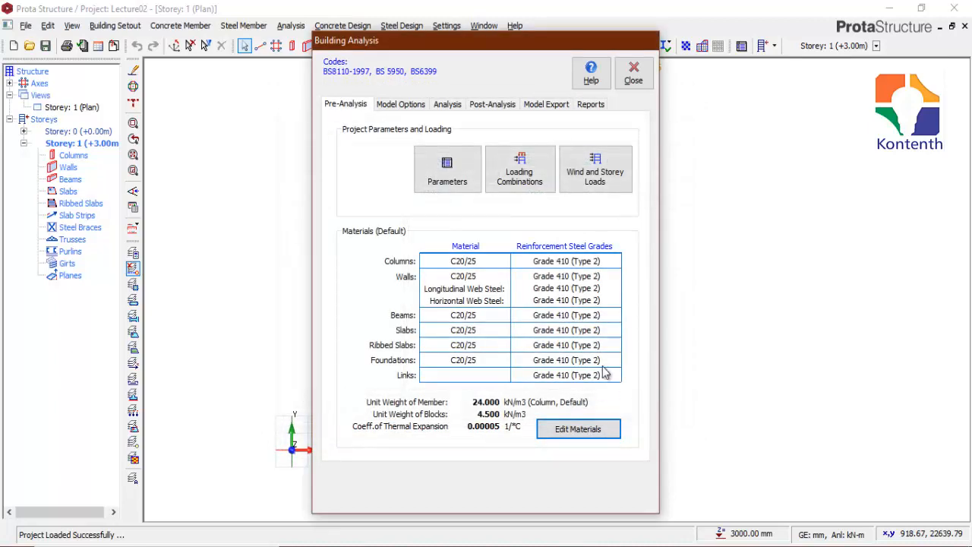
left_click(634, 76)
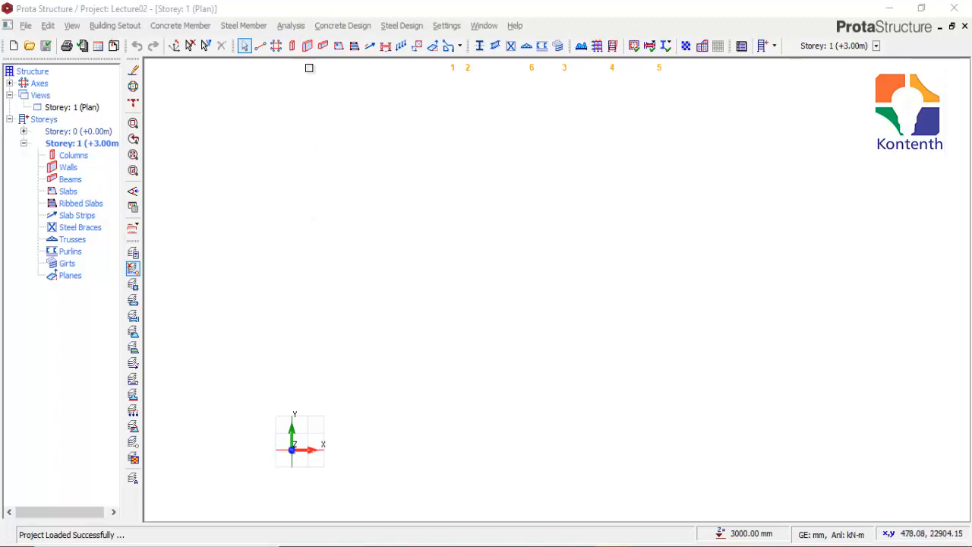
Step: Open the automatic loading generator from Building Analysis and keep Notional Loading as the only horizontal load, with Wind Loading disabled
left_click(291, 26)
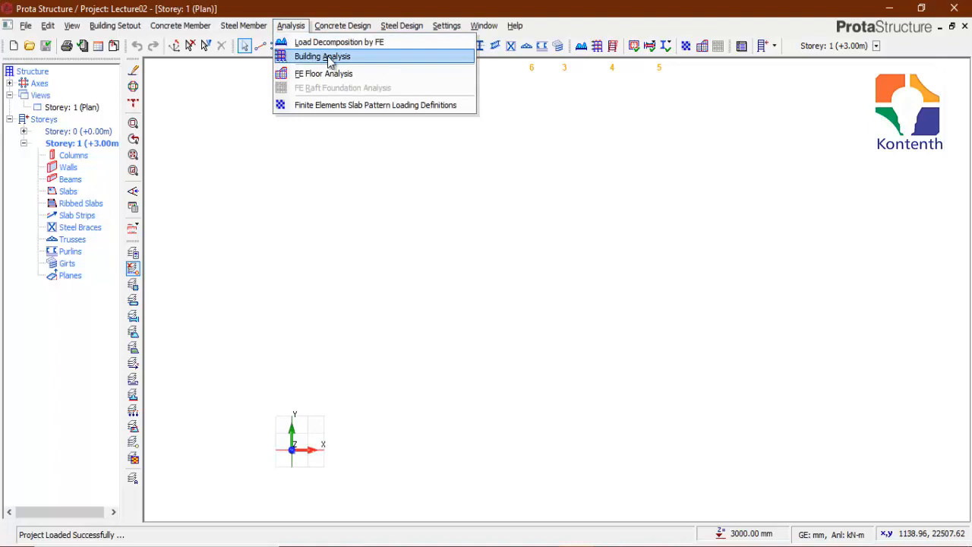
left_click(327, 59)
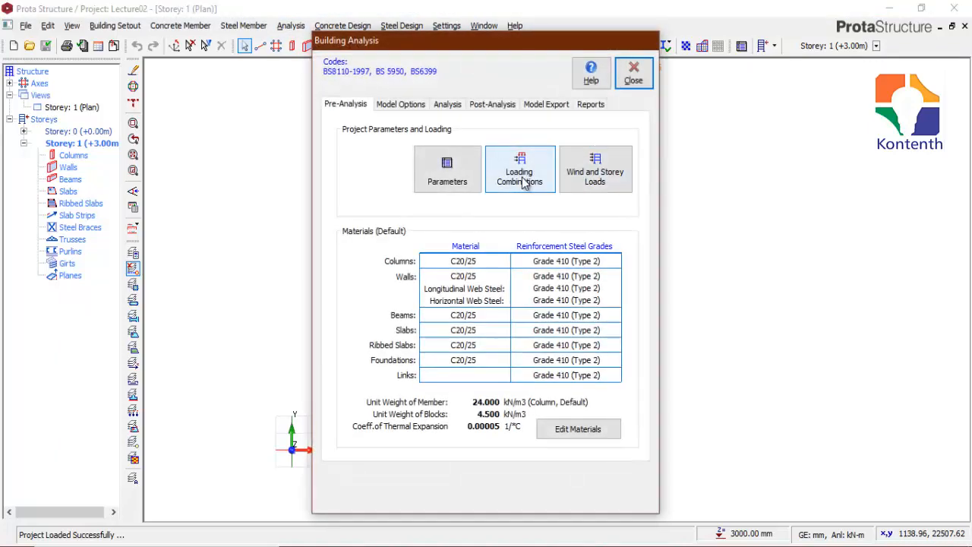
left_click(524, 181)
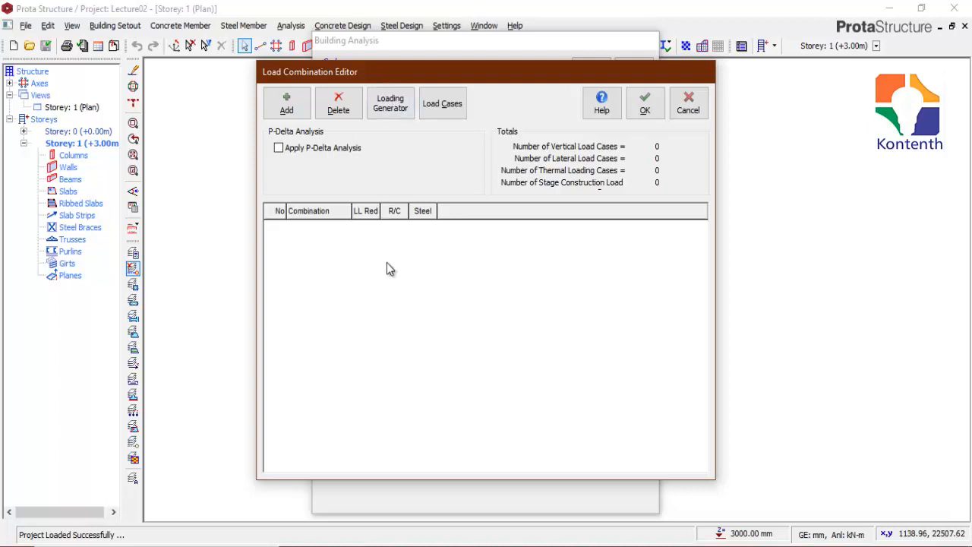
left_click(389, 111)
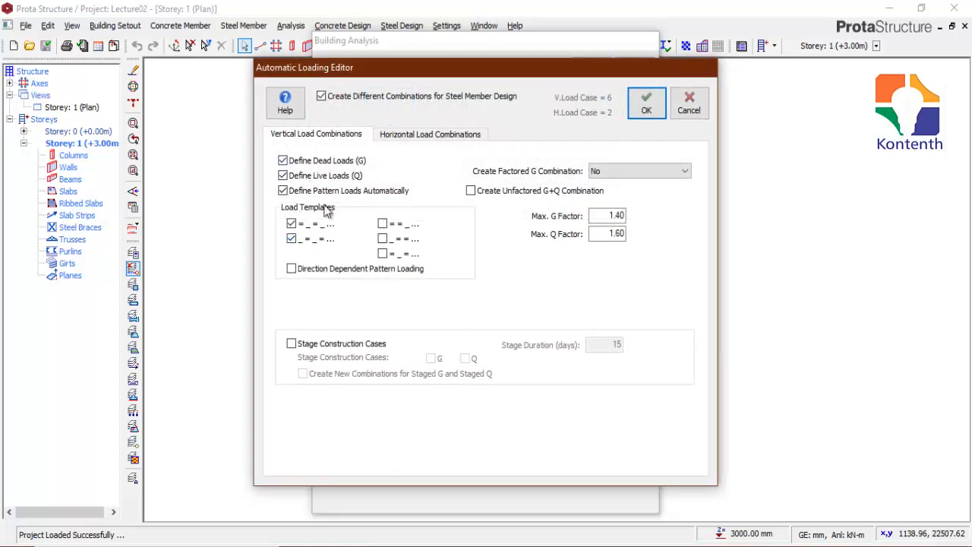
left_click(430, 134)
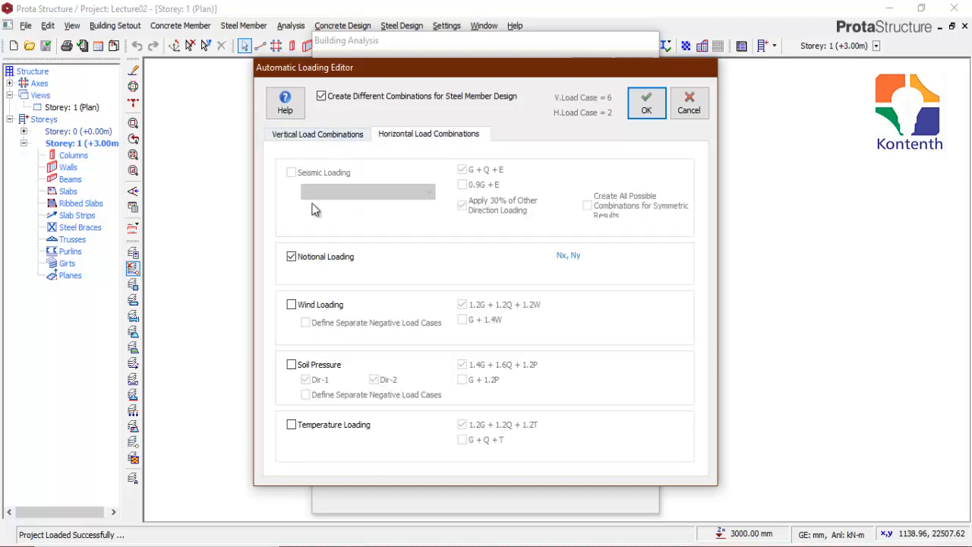
left_click(291, 305)
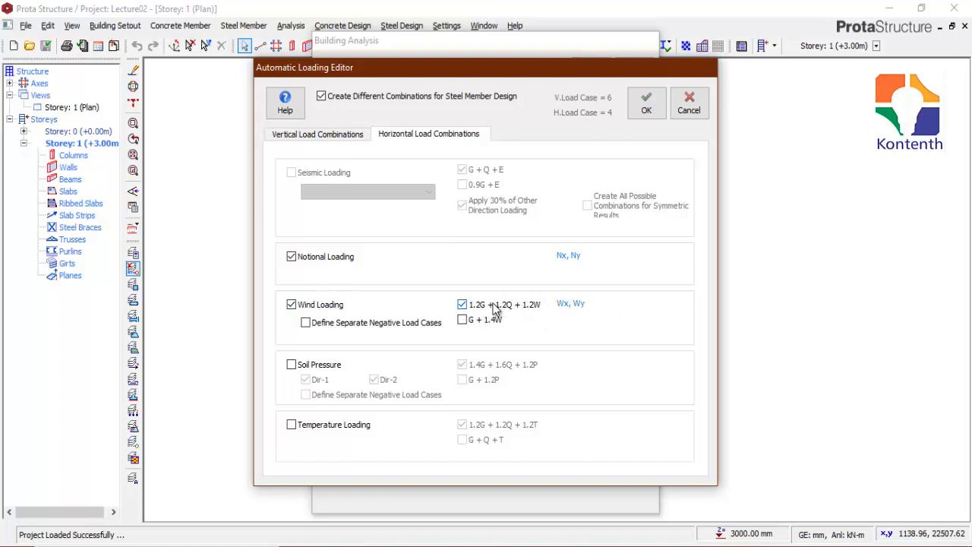
left_click(292, 305)
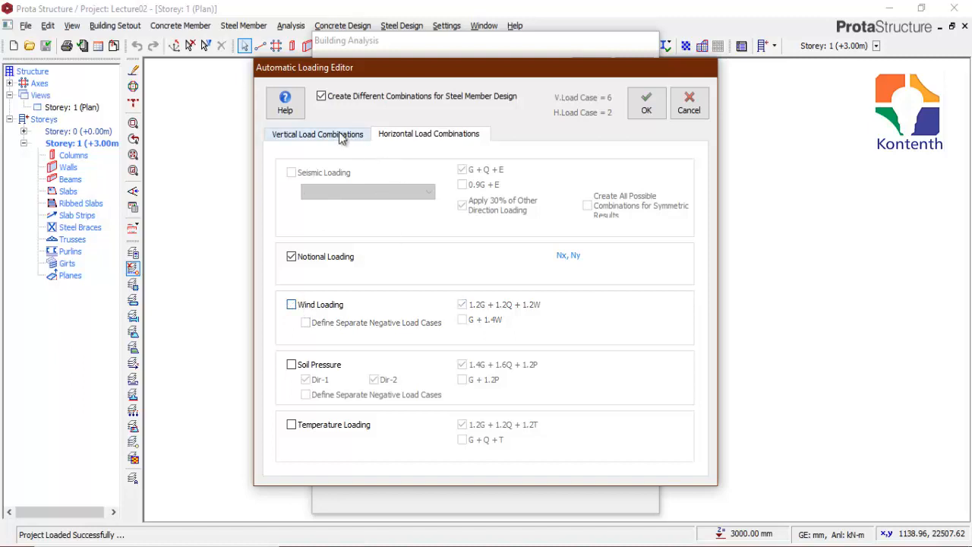
Step: Generate the load combinations with a maximum G factor of 1.40 and Q factor of 1.60, and accept them
left_click(312, 137)
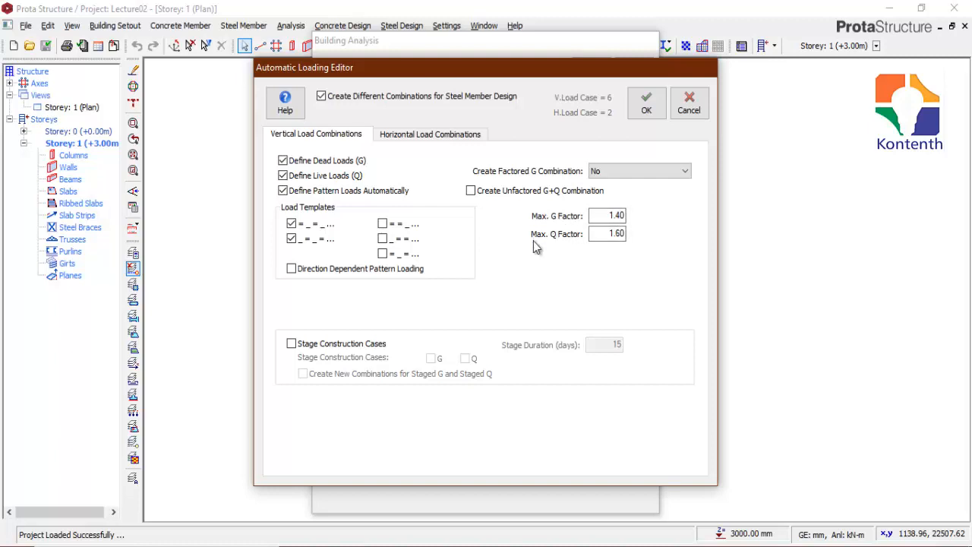
left_click(616, 234)
left_click(646, 106)
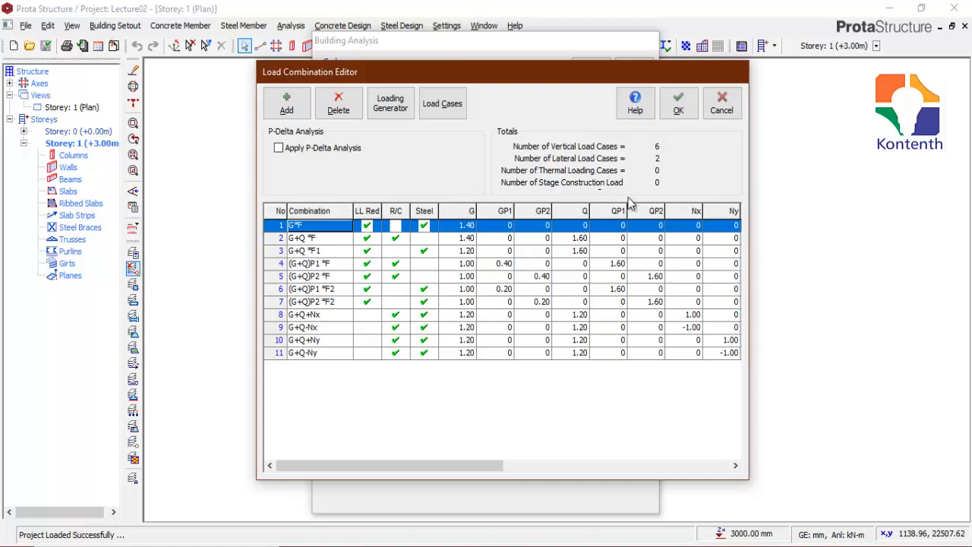
left_click(676, 104)
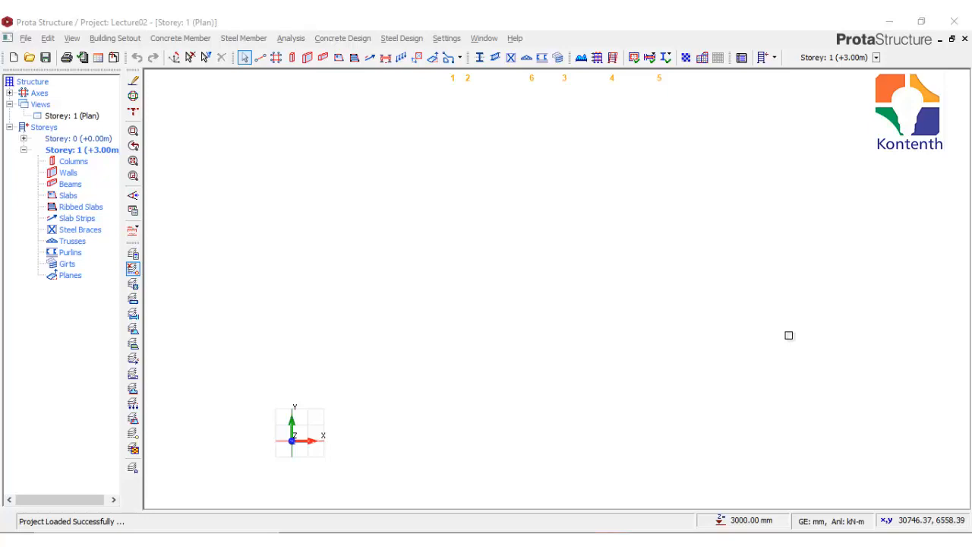
Step: Set the biaxial bending method in the column design settings to BS8110-Cl.3.8.4.5
left_click(448, 39)
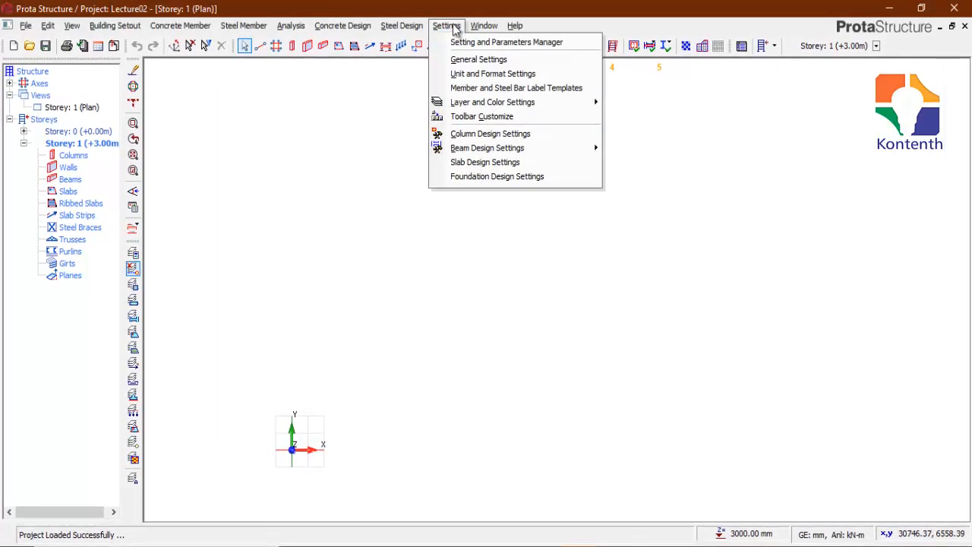
left_click(486, 136)
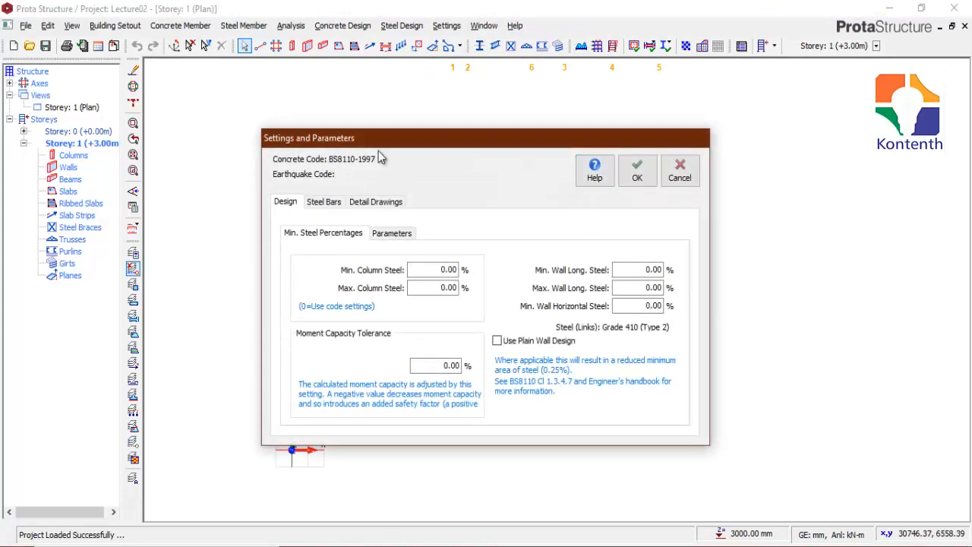
left_click_drag(429, 143, 431, 122)
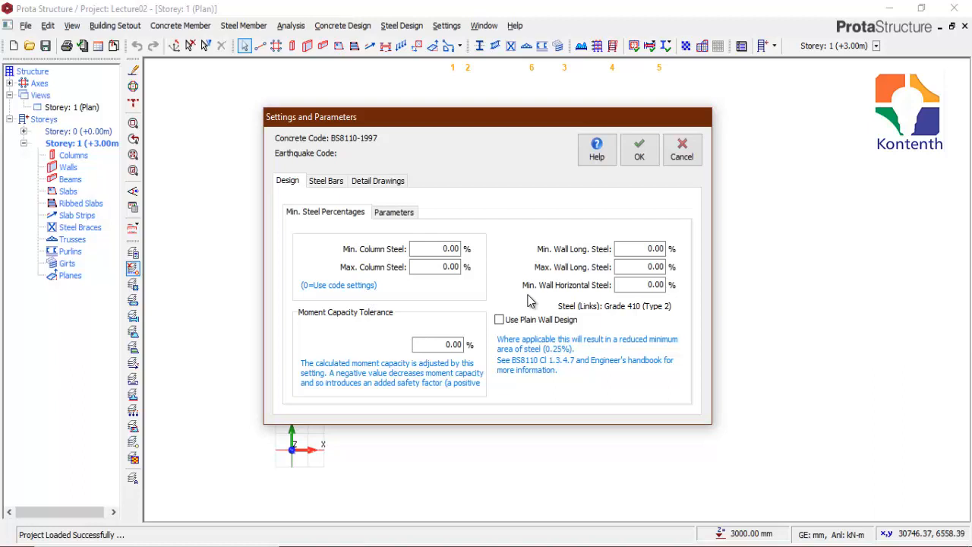
left_click(384, 213)
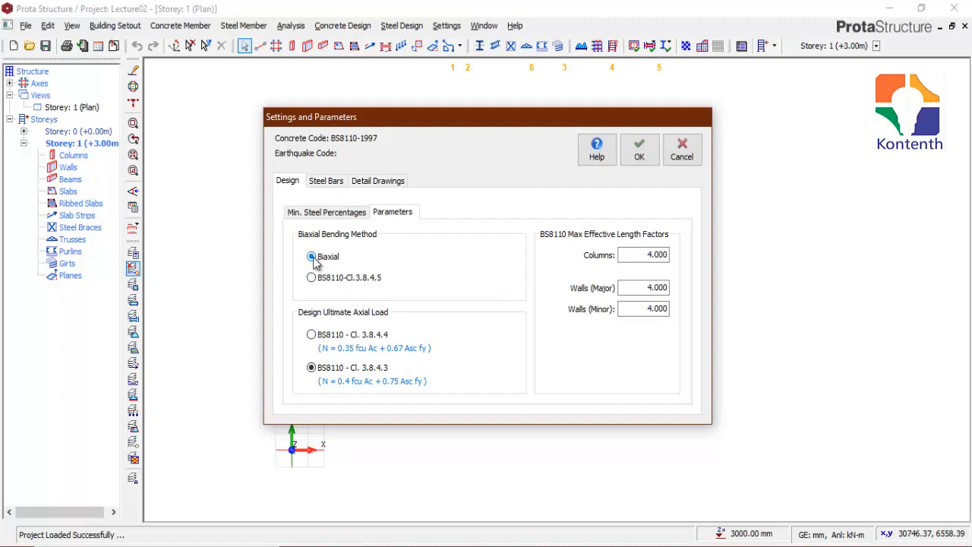
left_click(311, 279)
left_click(311, 256)
left_click(311, 278)
Step: Compare the column steel bar selection methods, ending on the Bar Spacing Maximisation Method
left_click(328, 182)
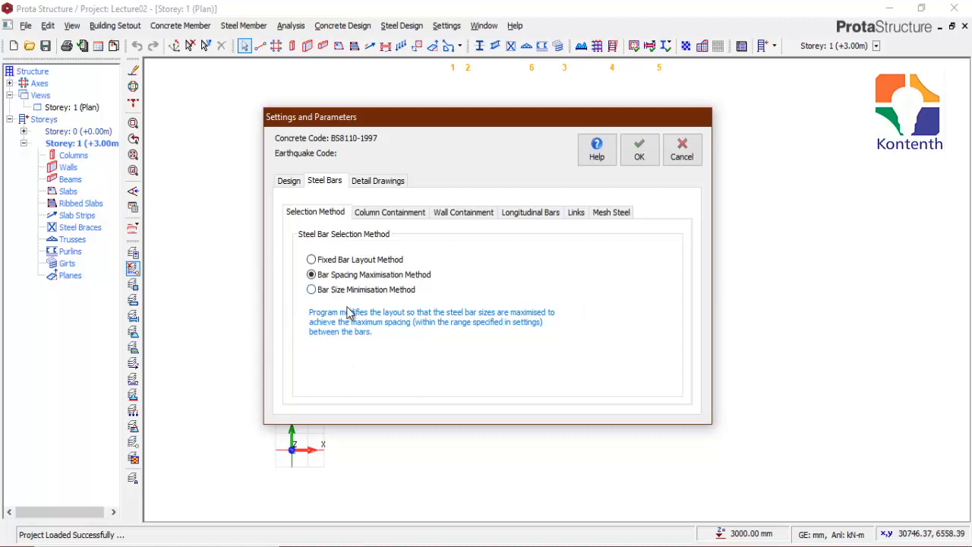
left_click(311, 260)
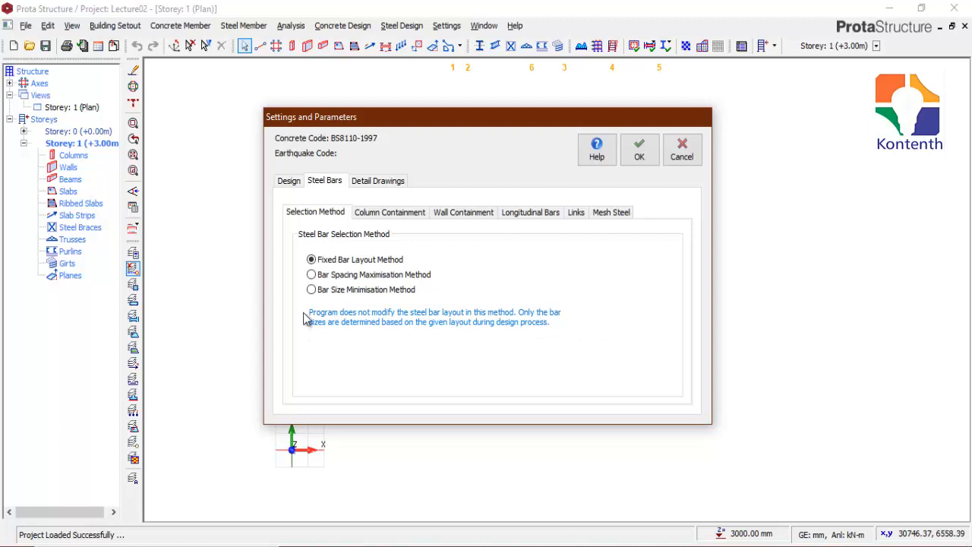
left_click(311, 290)
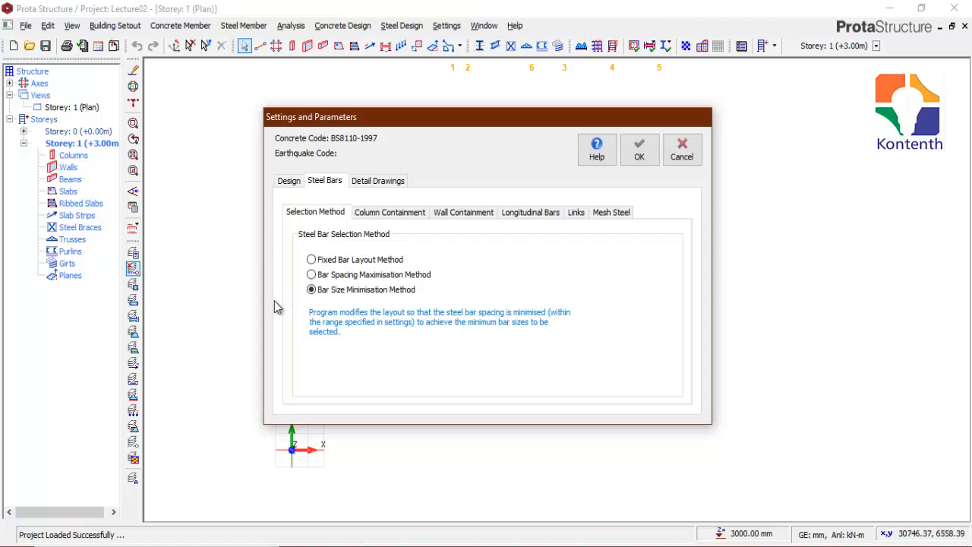
left_click(312, 275)
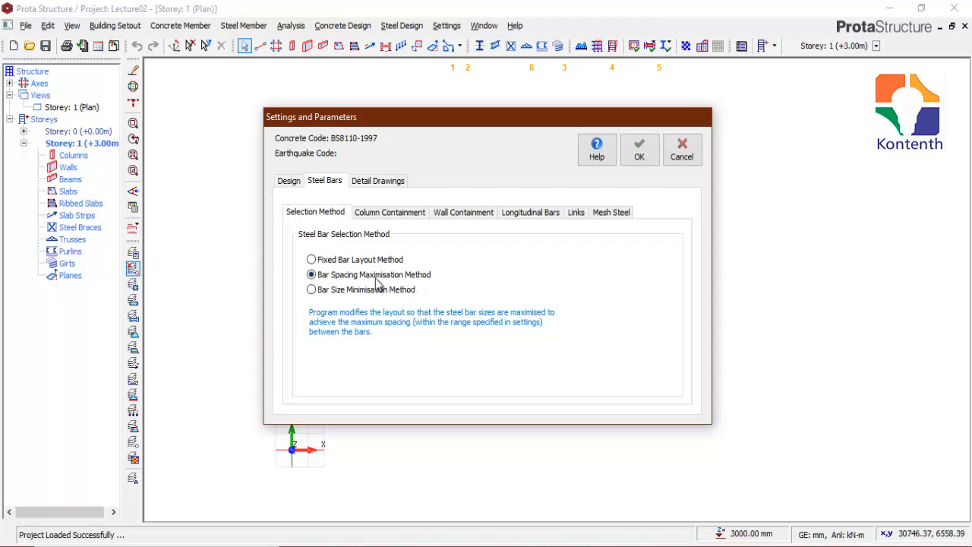
Step: Enable Triple Links alongside Single Link in the column containment for b/h < 1.8
left_click(376, 214)
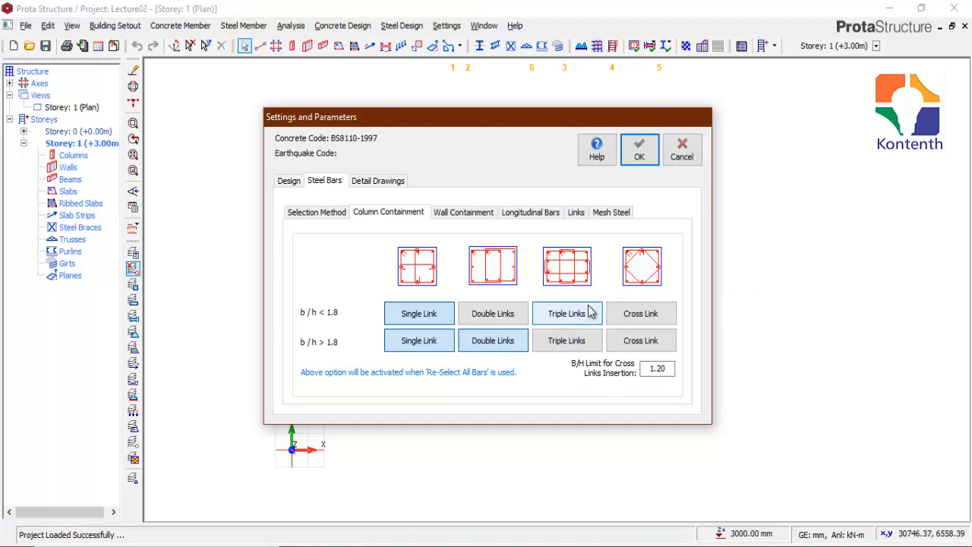
left_click(548, 310)
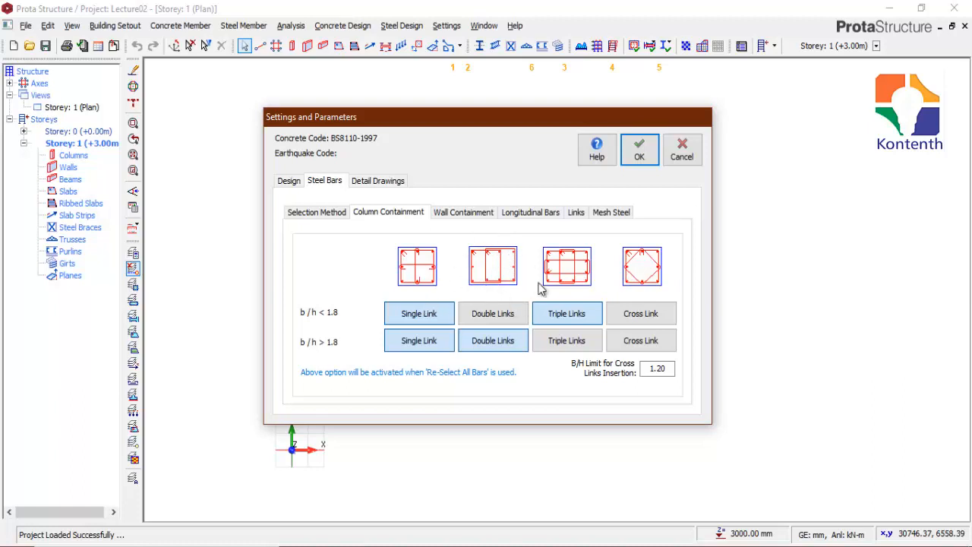
left_click(401, 319)
left_click(423, 320)
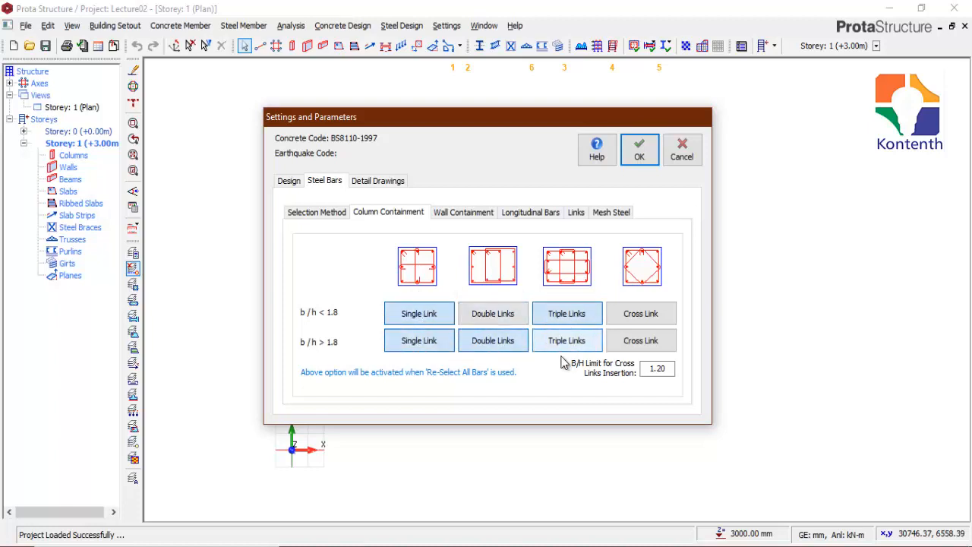
left_click(591, 313)
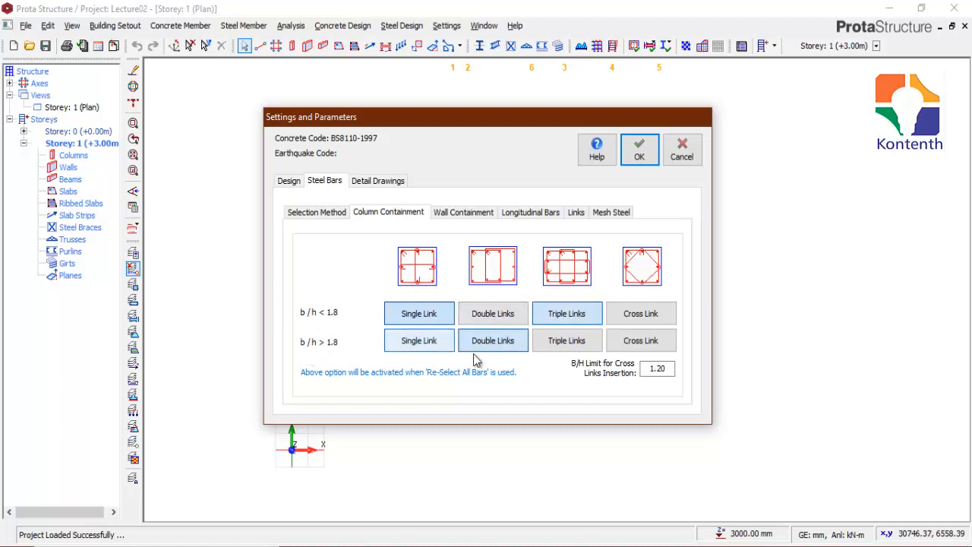
Step: Review the wall containment, and set both the minimum and maximum column longitudinal bar size to Y16
left_click(464, 210)
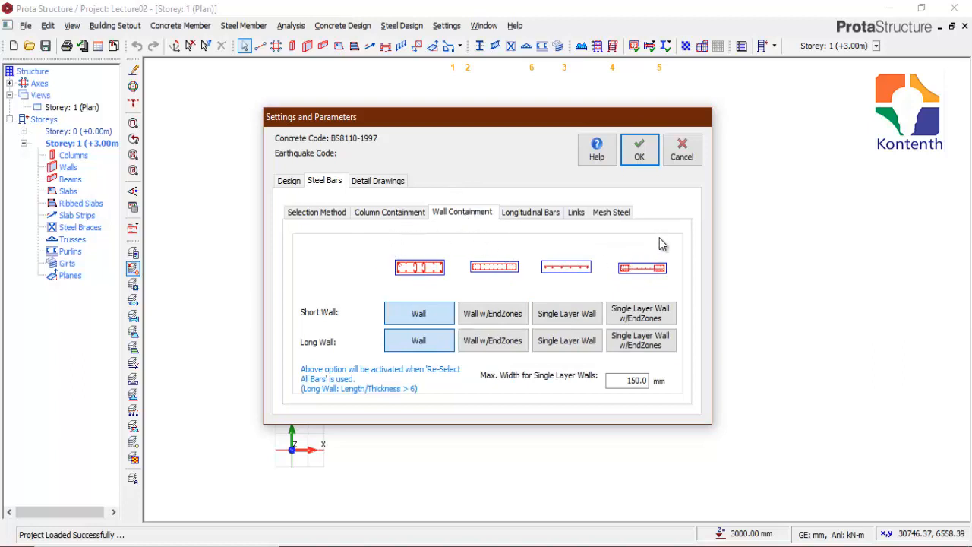
left_click(526, 213)
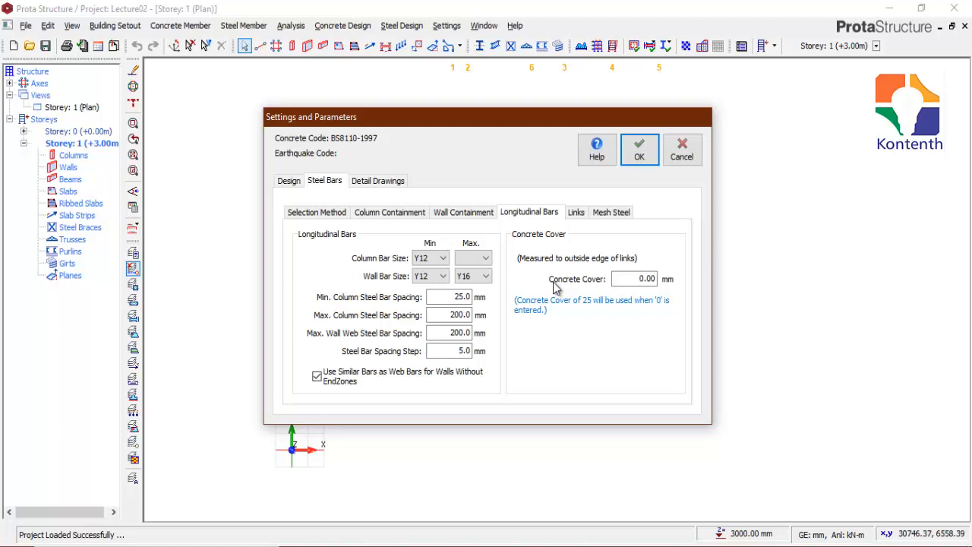
left_click(444, 259)
left_click(427, 281)
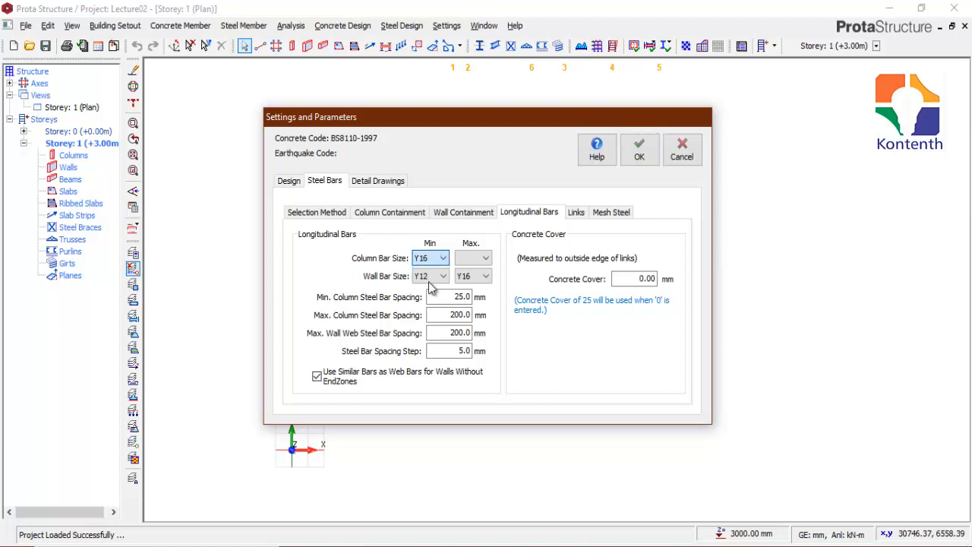
left_click(478, 259)
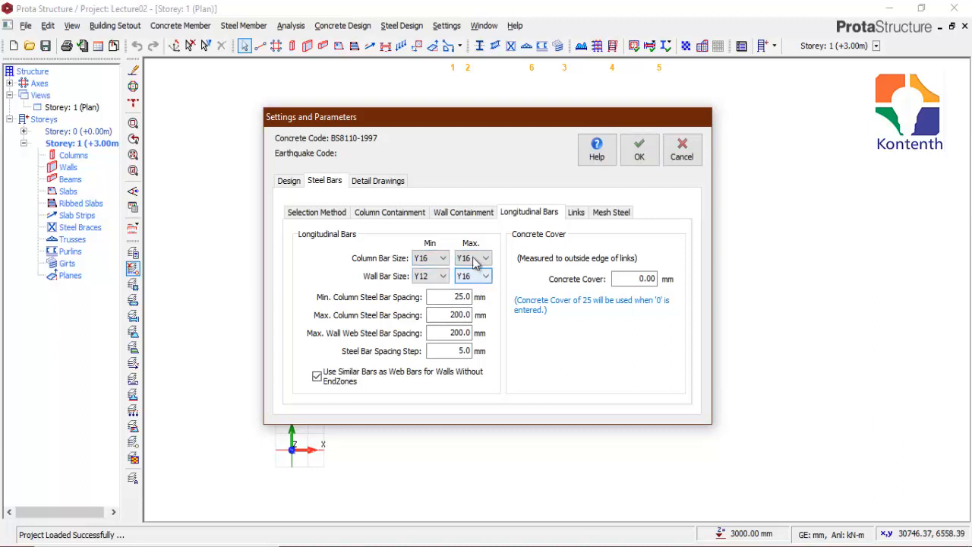
left_click(467, 277)
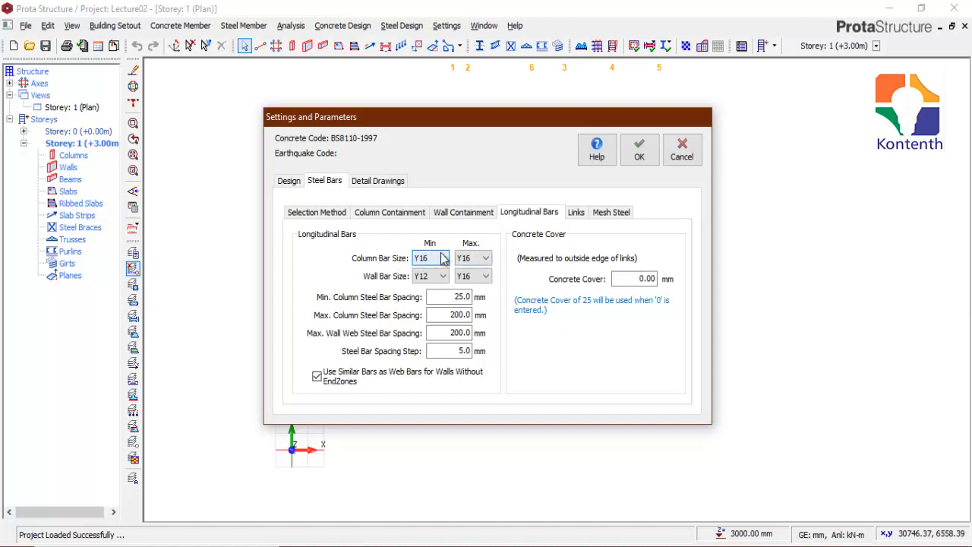
Step: Try Y12 as the minimum column bar size and restore it to Y16
left_click(444, 258)
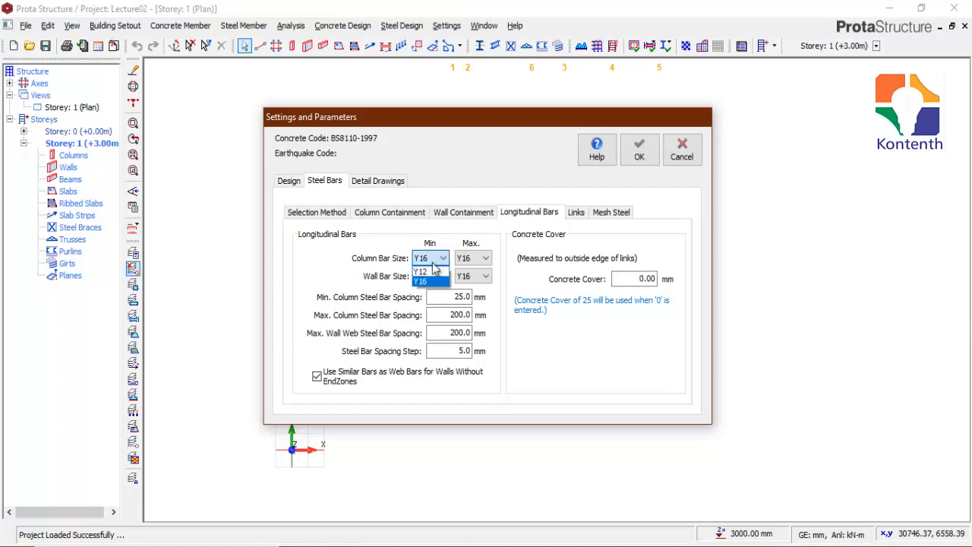
left_click(427, 278)
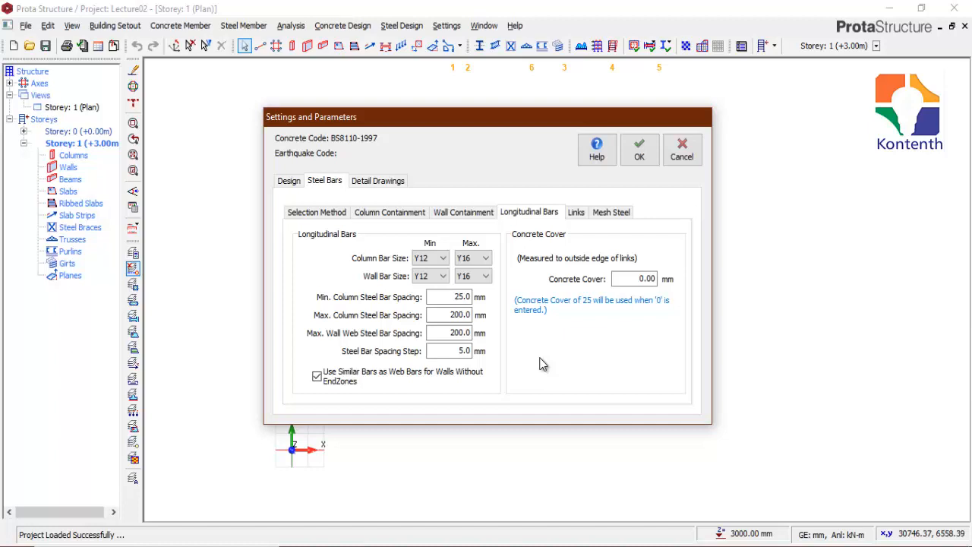
left_click(429, 258)
left_click(417, 282)
Step: Check the minimum wall bar size options, the minimum column bar spacing and the steel bar spacing step
left_click(429, 278)
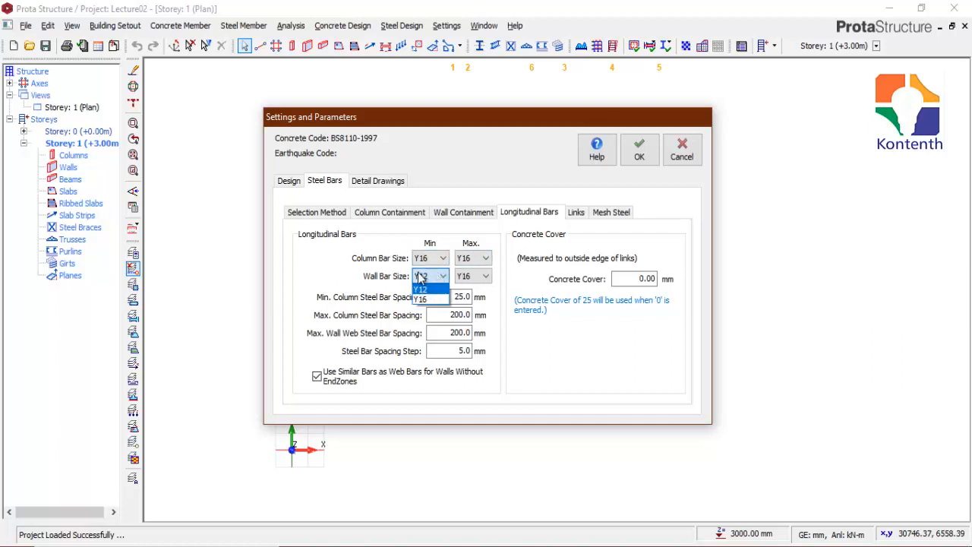
left_click(423, 276)
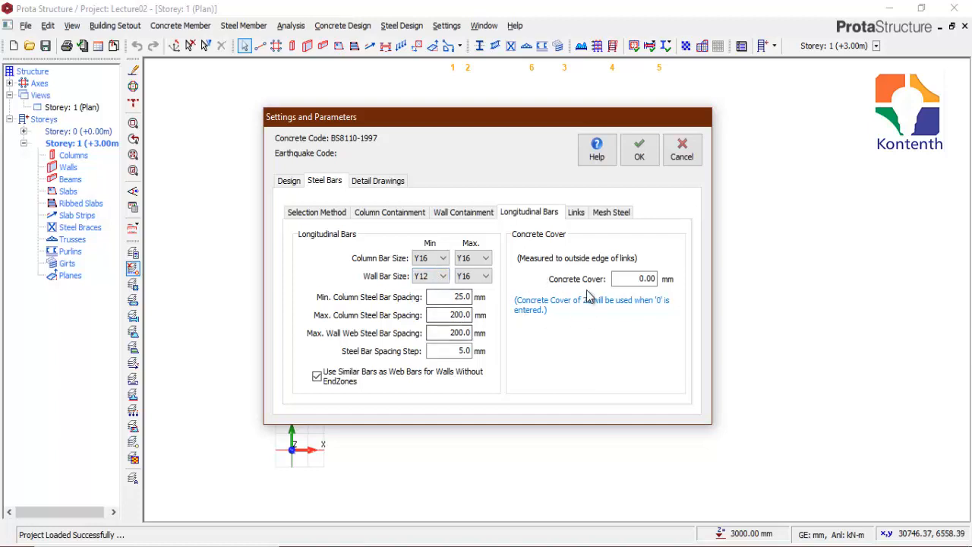
left_click(446, 301)
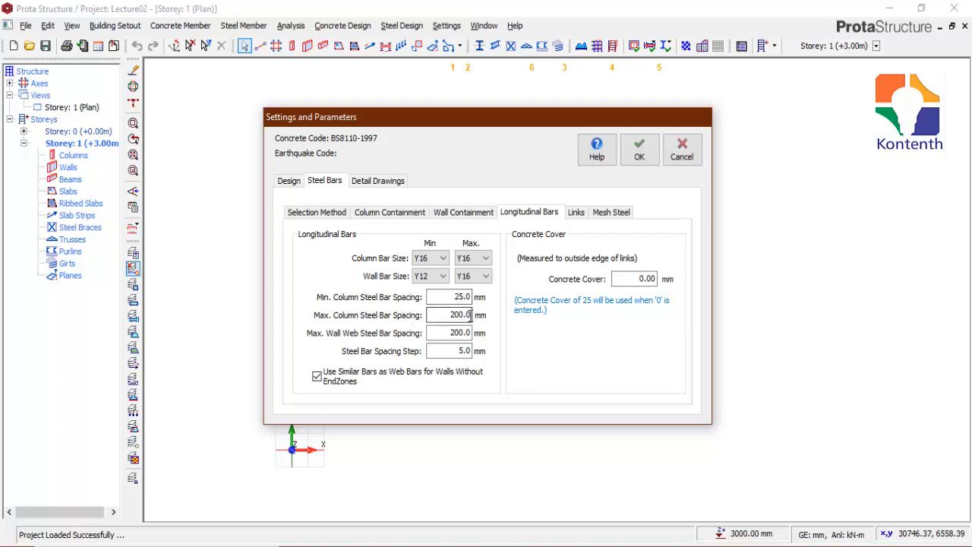
left_click(458, 351)
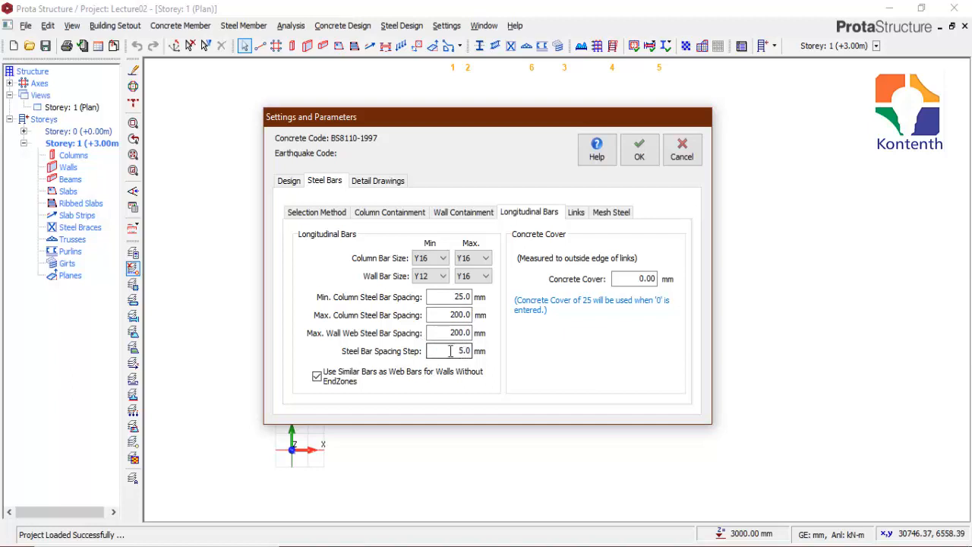
Step: Check the steel bar spacing step and the concrete cover in the column longitudinal bar settings
double_click(458, 351)
double_click(653, 279)
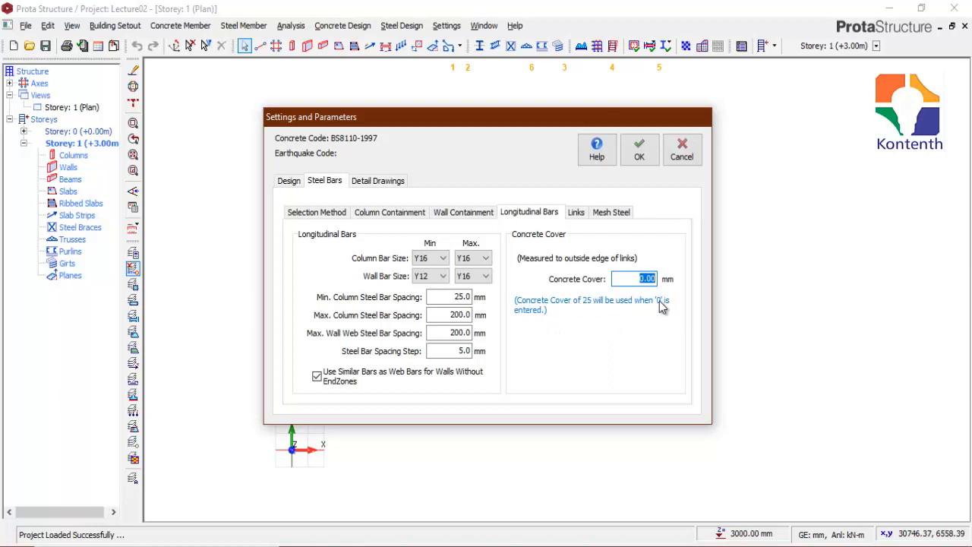
left_click(639, 279)
left_click_drag(640, 278, 659, 304)
Step: Select Y10 as the minimum link bar size in the column link settings and check the minimum and maximum link spacing
left_click(582, 216)
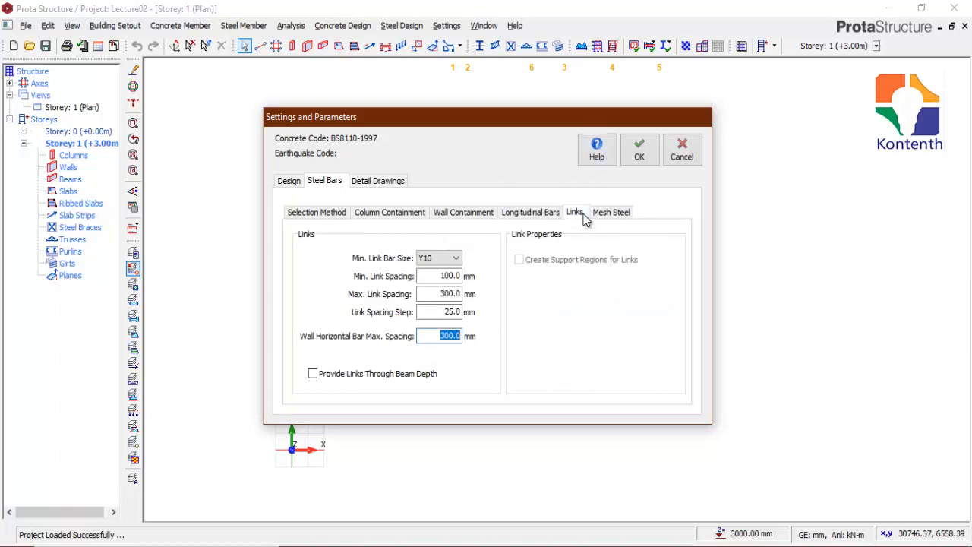
left_click(449, 259)
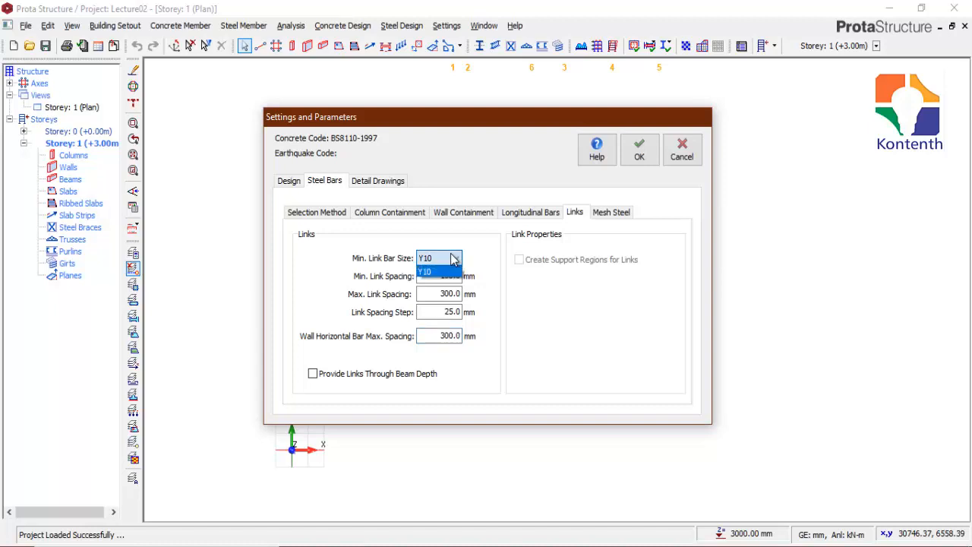
left_click(451, 259)
left_click(451, 260)
left_click(452, 260)
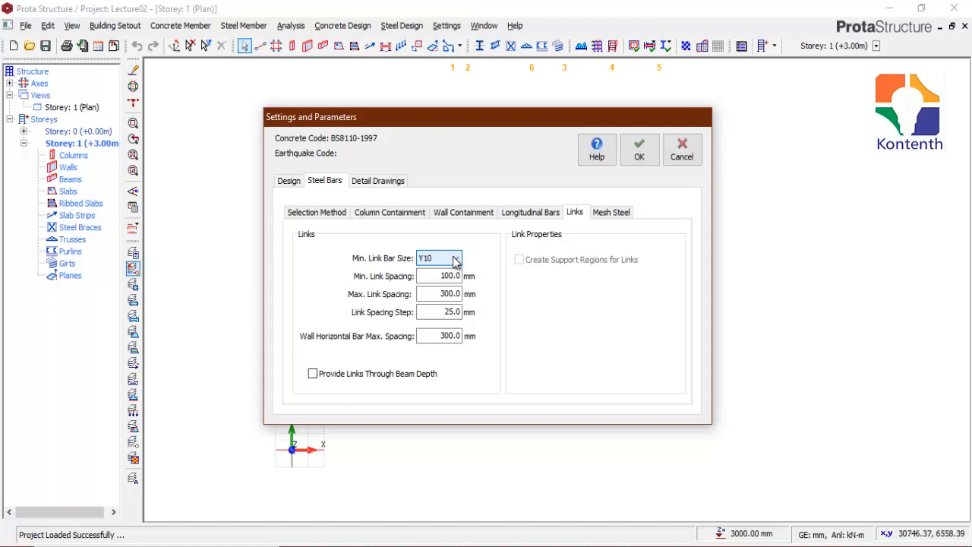
left_click(452, 260)
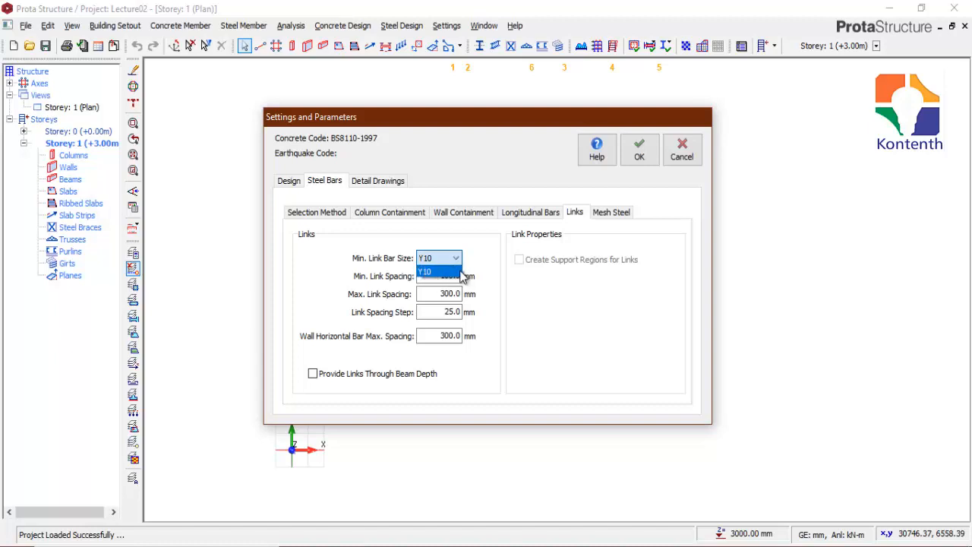
left_click(444, 272)
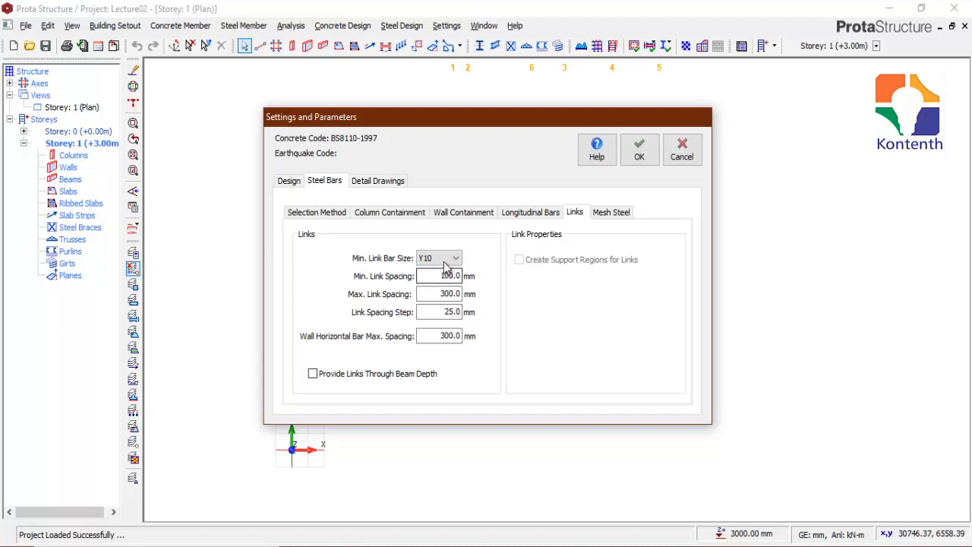
left_click(448, 259)
left_click(445, 272)
left_click(439, 278)
double_click(438, 294)
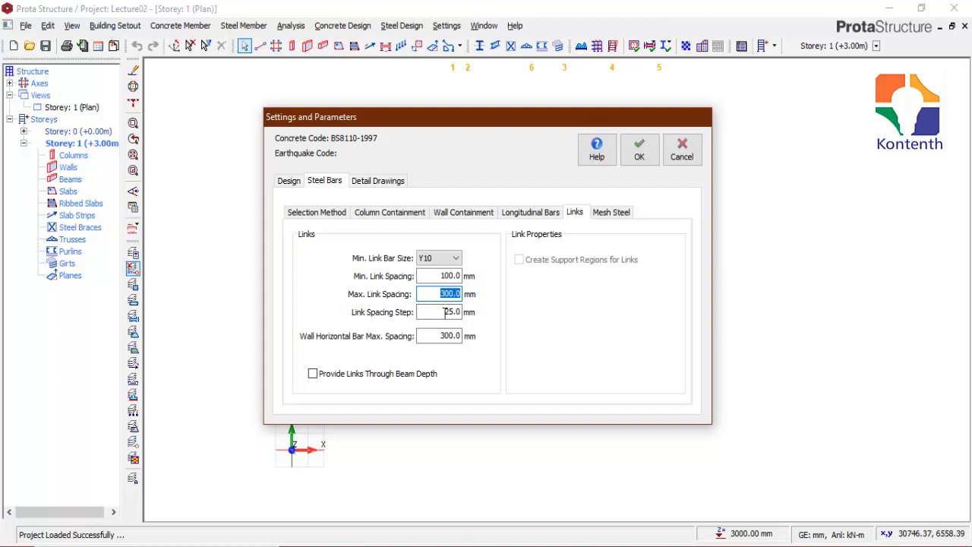
Step: Review the general detail drawing settings: column link segment lengths, column bars bob length and starter bars length factor
left_click(378, 182)
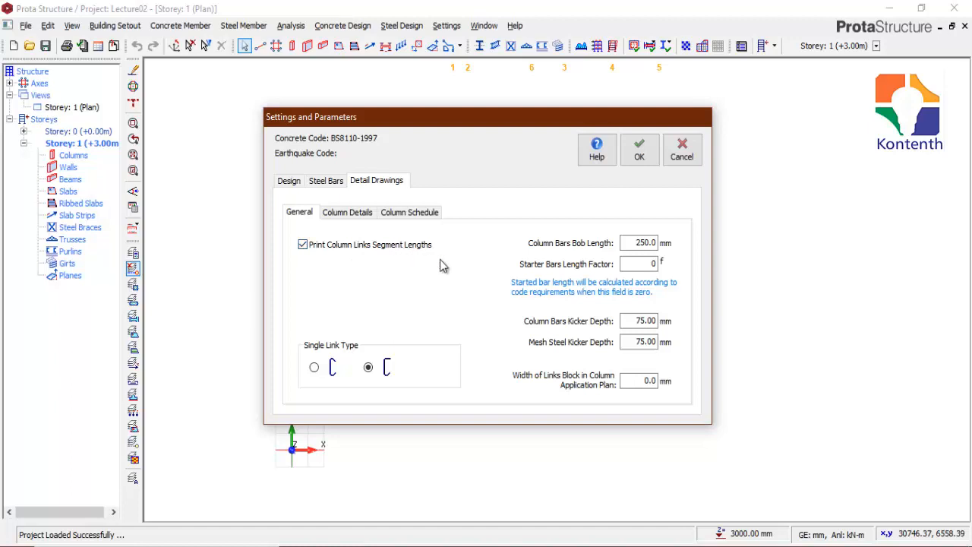
left_click(301, 246)
left_click(303, 245)
left_click_drag(630, 240, 661, 238)
double_click(646, 263)
left_click(647, 267)
Step: Review the column detail and column schedule drawing options, and accept the column design settings
left_click(350, 215)
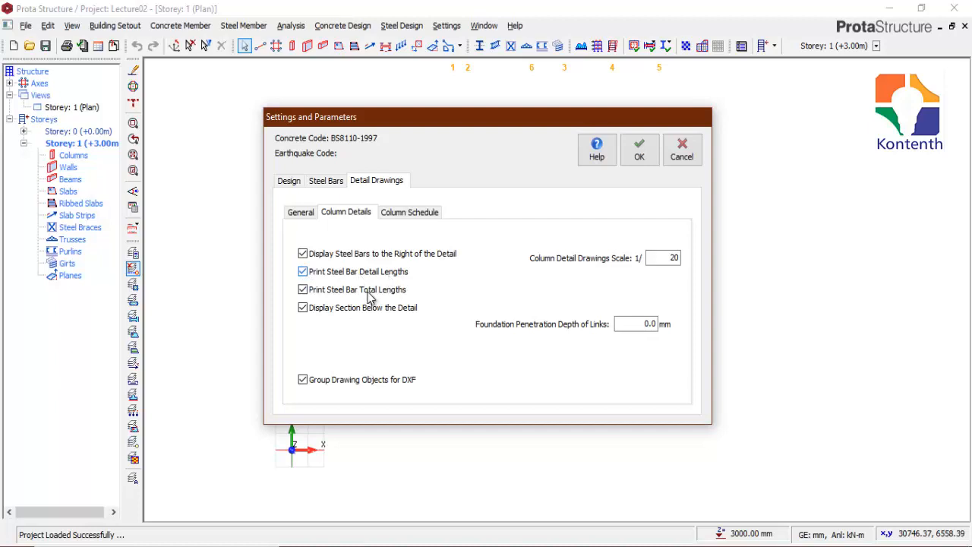
left_click(303, 309)
left_click_drag(669, 259, 677, 256)
left_click_drag(633, 325, 657, 323)
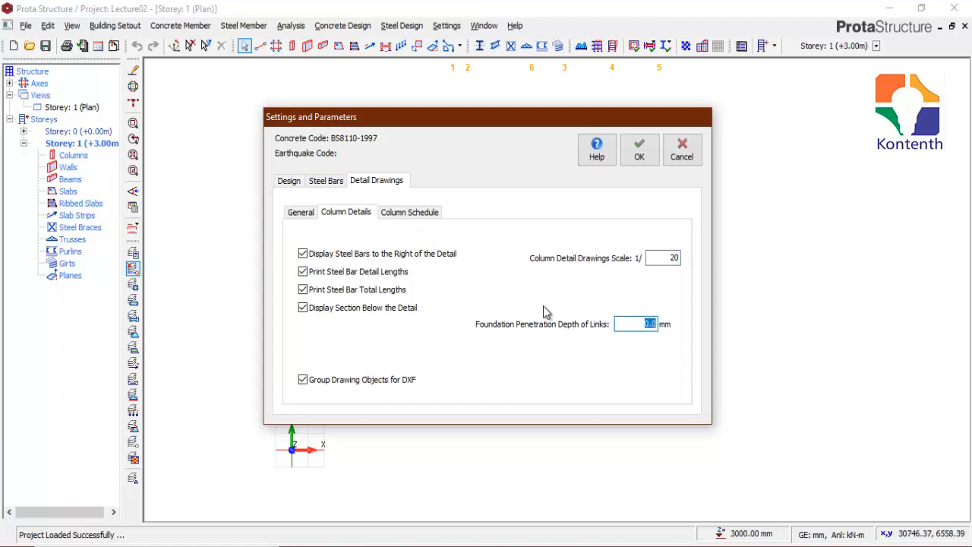
left_click(633, 324)
left_click_drag(633, 325, 653, 323)
left_click(642, 325)
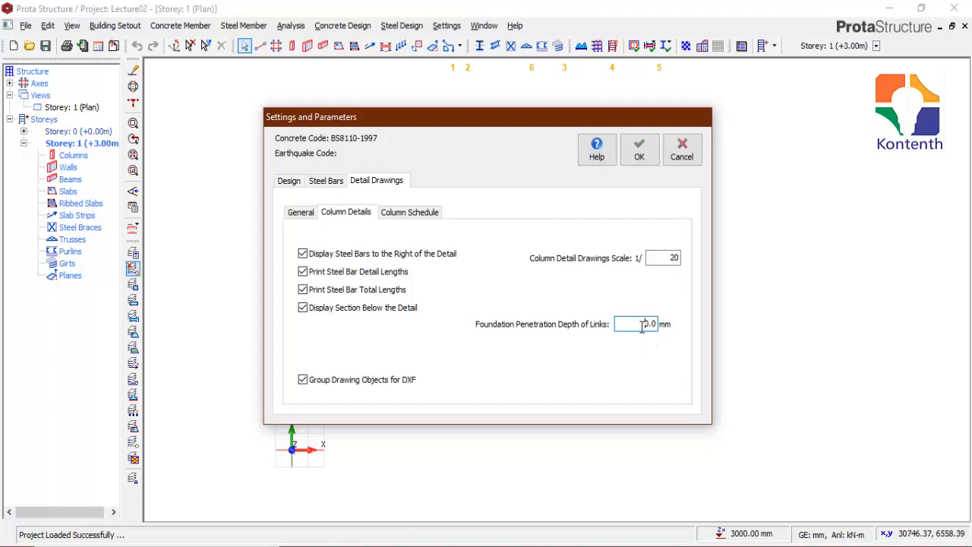
left_click(407, 212)
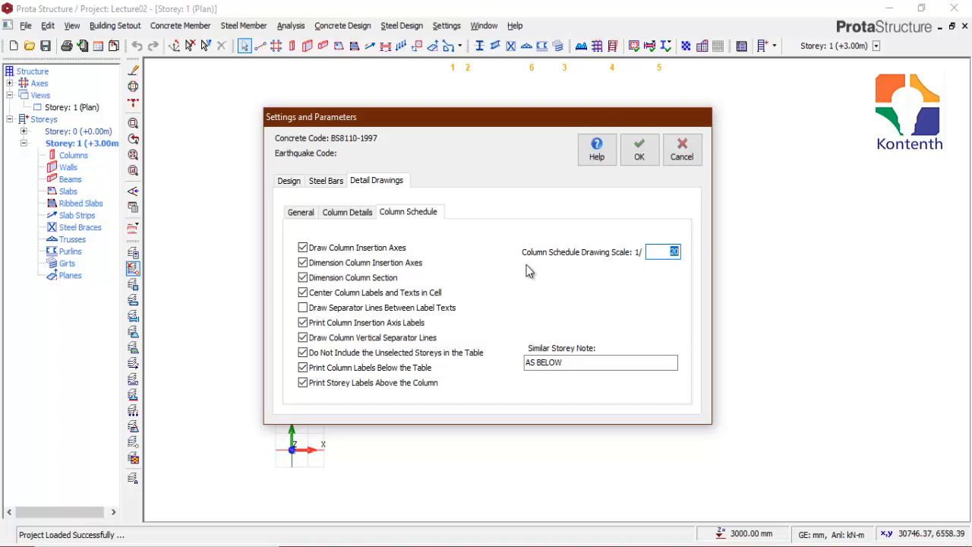
left_click(640, 150)
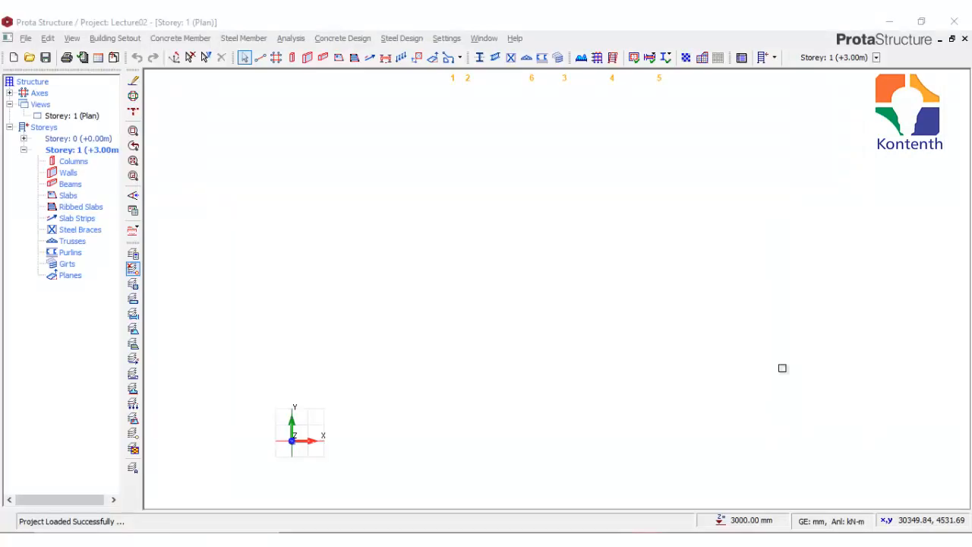
Step: Open the storey beam design settings and take the design shear force at 'd' from the column face
left_click(447, 39)
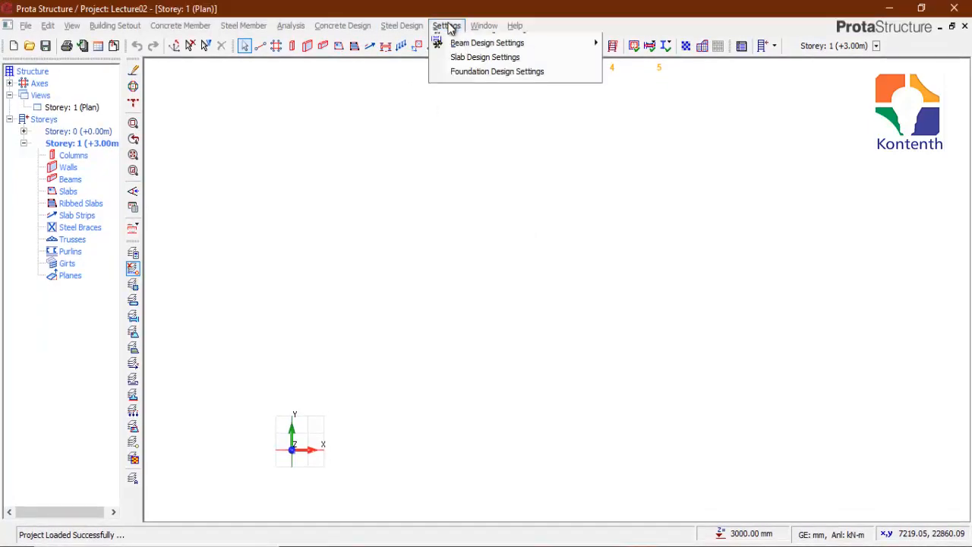
mouse_move(547, 147)
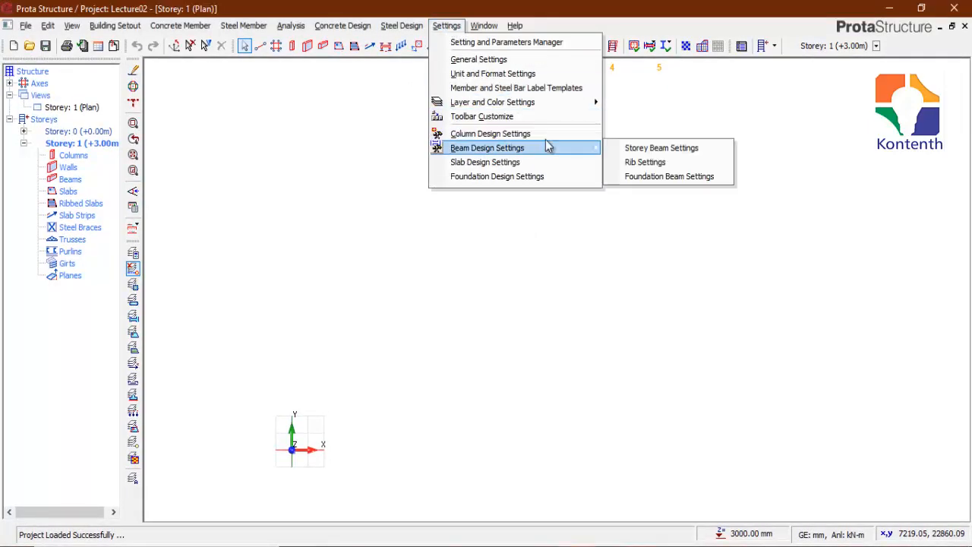
left_click(649, 149)
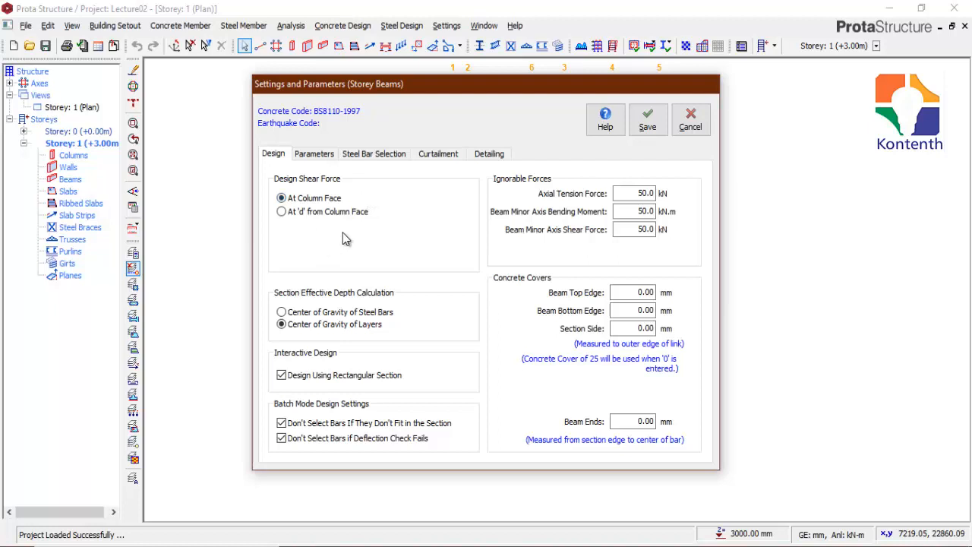
left_click(281, 212)
Step: In the storey beam parameters, keep the minimum beam steel diameter at Y12 and set the maximum to Y16
left_click(319, 155)
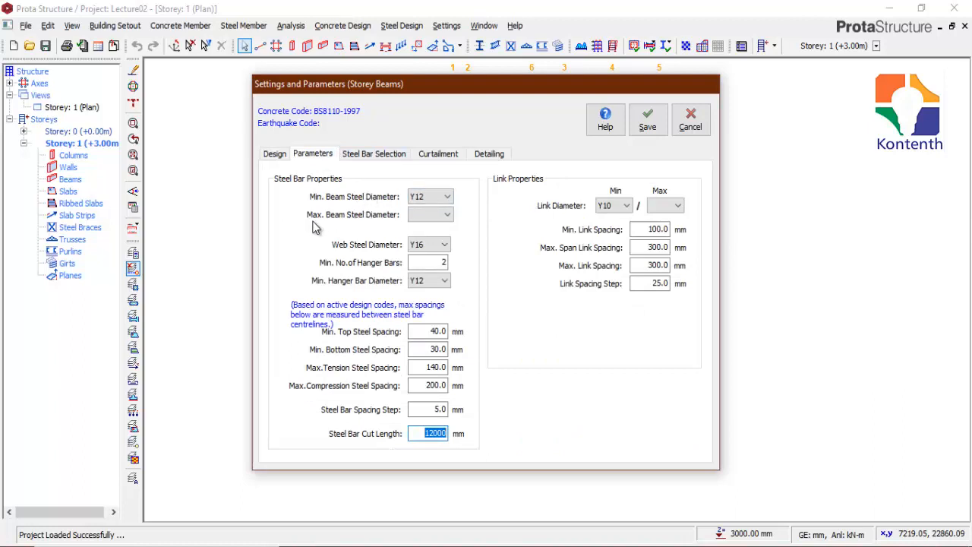
left_click(435, 199)
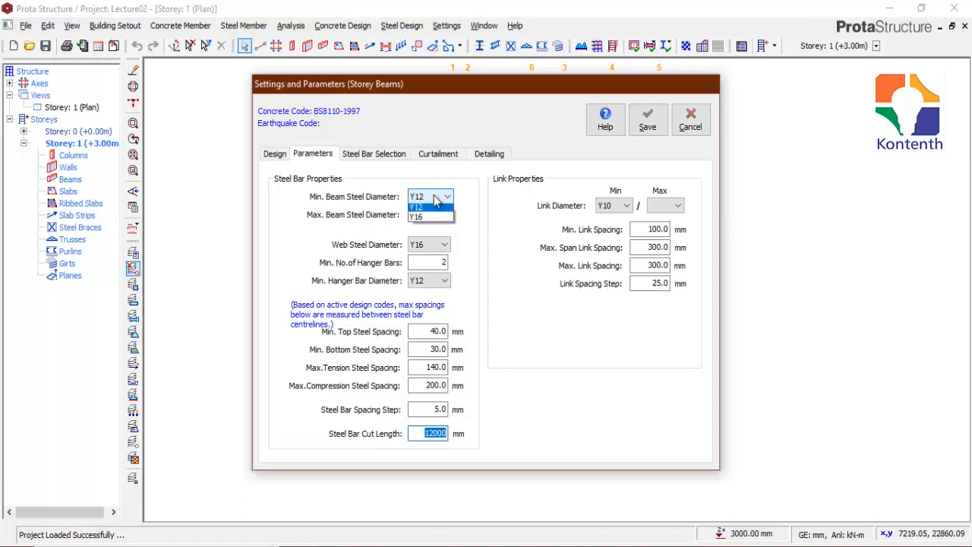
left_click(436, 200)
left_click(436, 199)
left_click(436, 200)
left_click(436, 216)
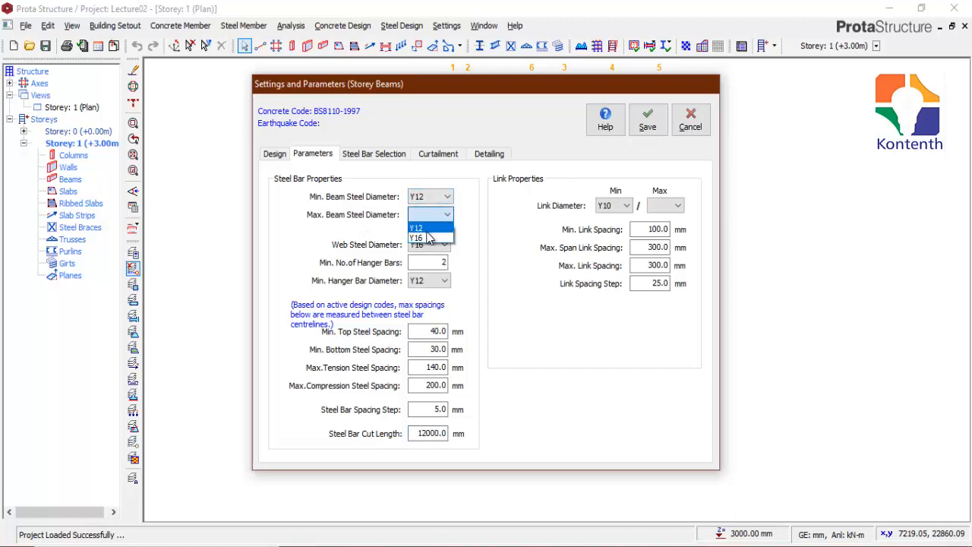
left_click(429, 236)
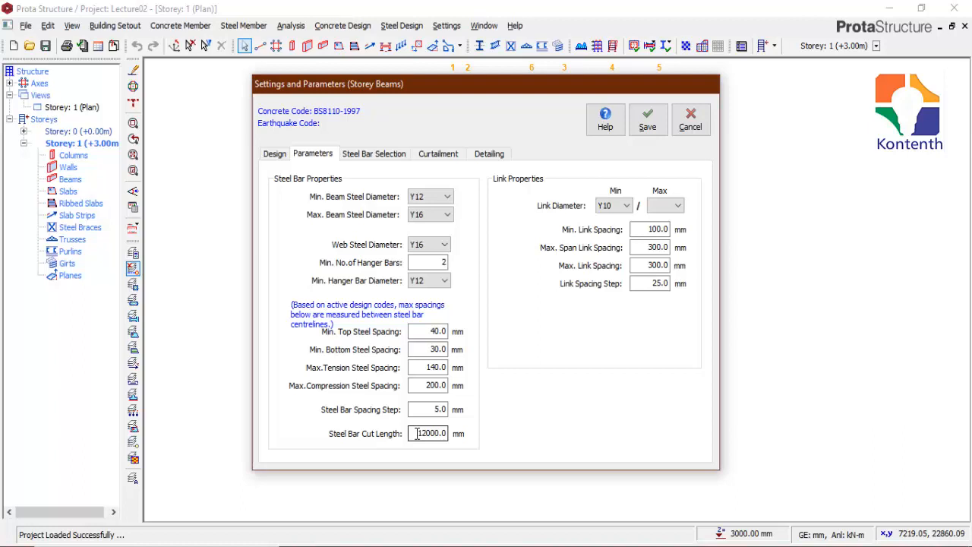
Step: Check the beam steel bar cut length, and set both the minimum and maximum link diameter to Y10
left_click_drag(417, 434, 460, 434)
left_click(623, 206)
left_click(610, 219)
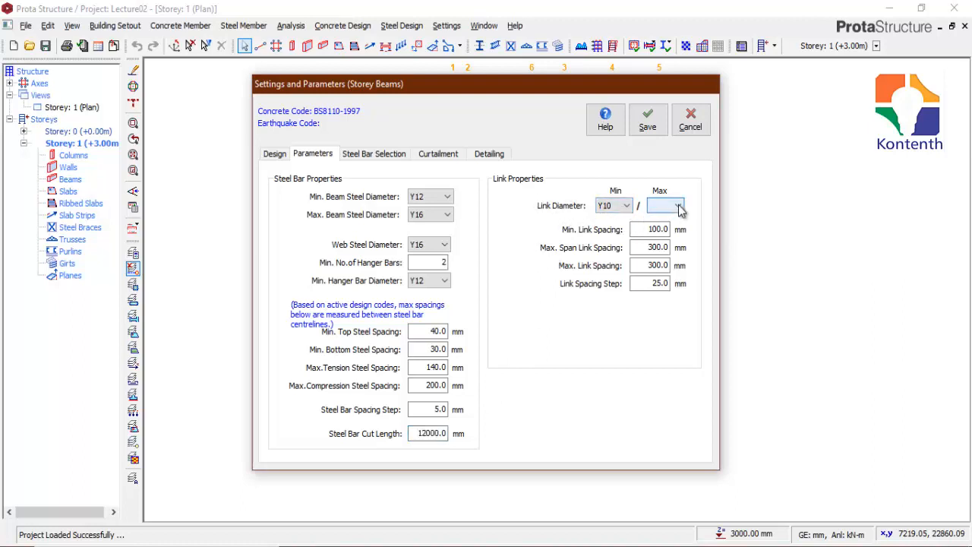
left_click(680, 209)
left_click(657, 219)
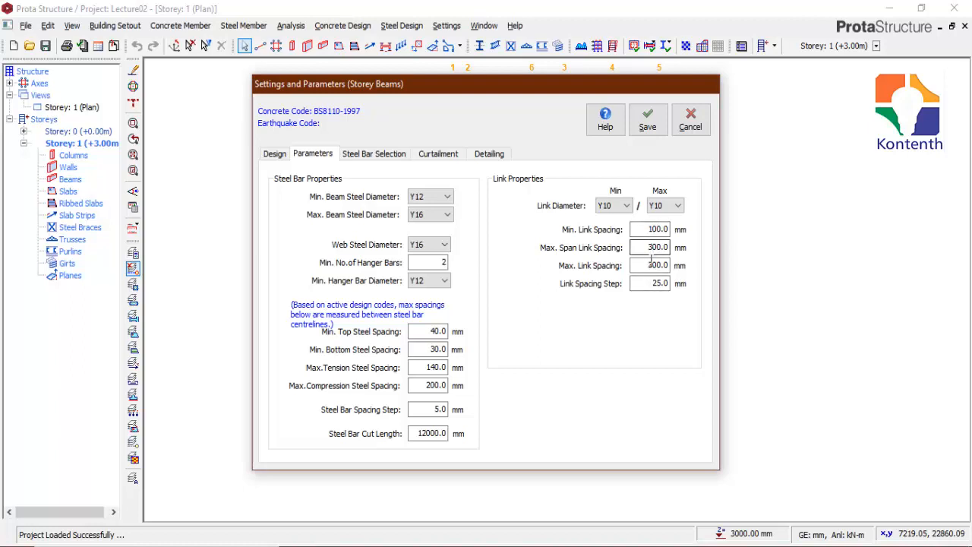
Step: Preview Standard Patterns No 1, No 2 and No 3 as the reinforcement pattern in the storey beam steel bar selection
left_click(403, 156)
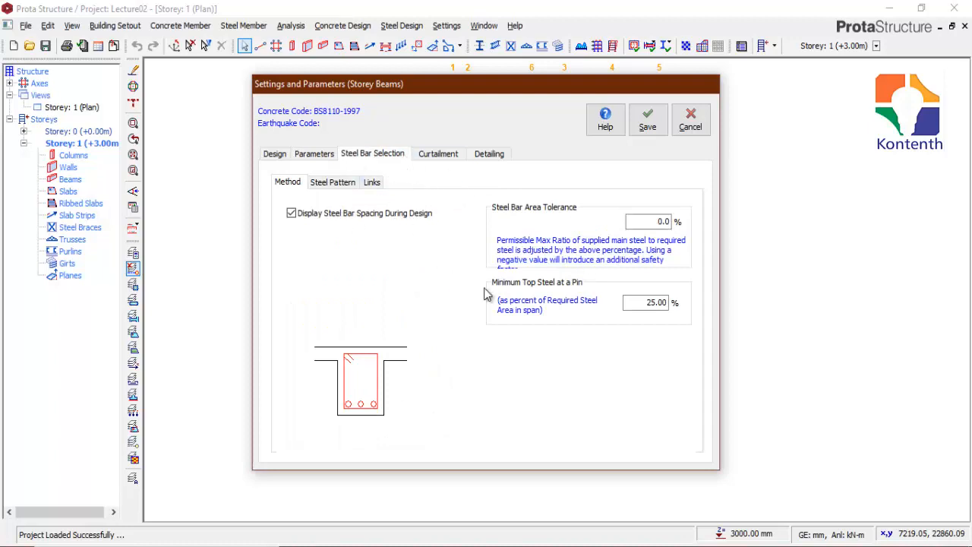
left_click(333, 186)
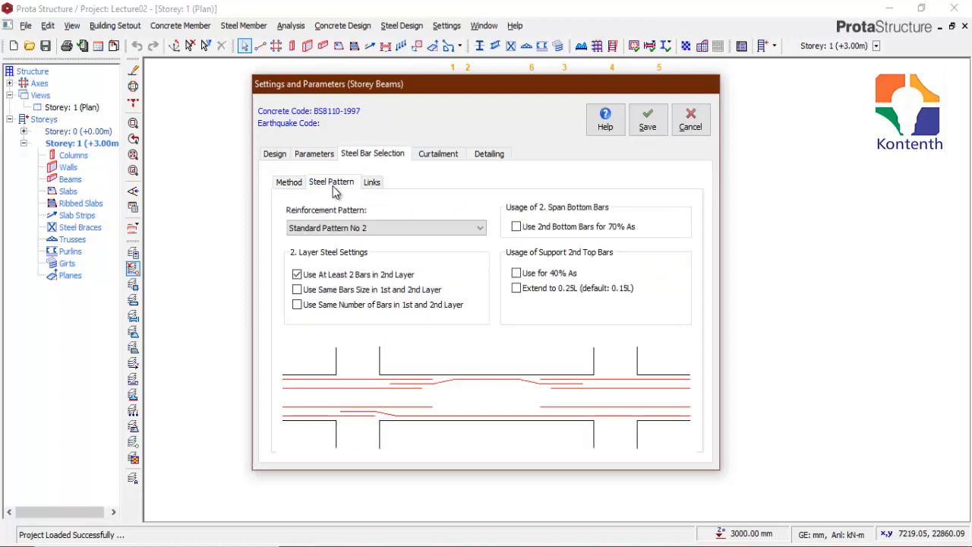
left_click(407, 230)
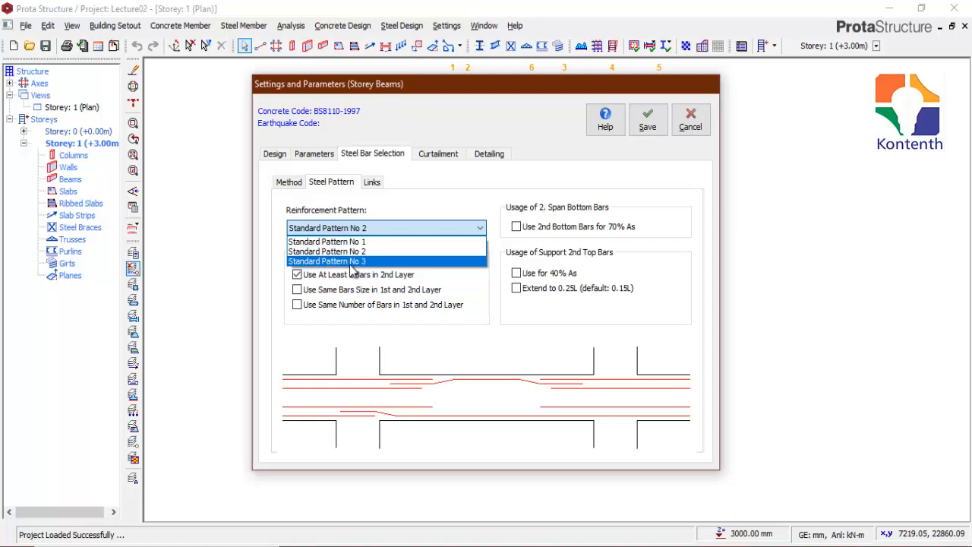
left_click(418, 241)
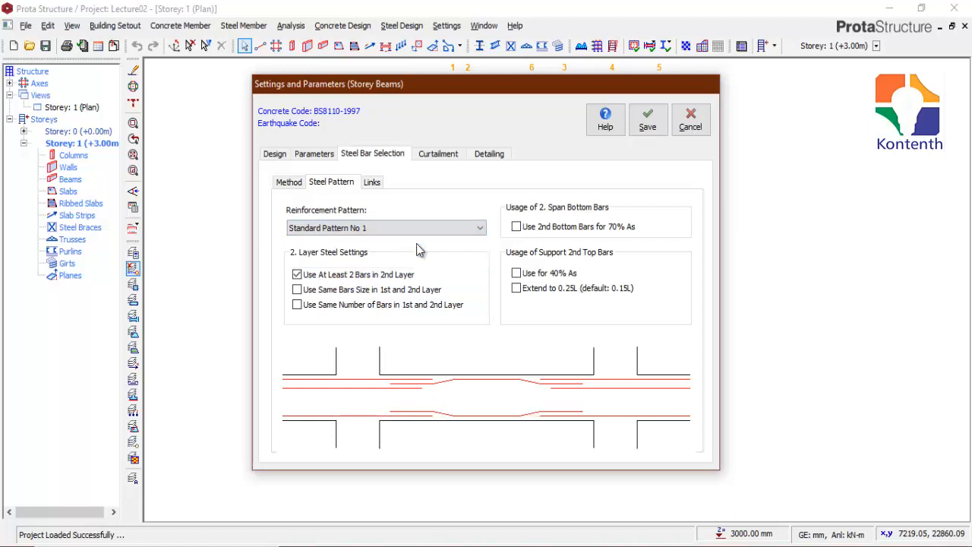
left_click(379, 230)
left_click(363, 252)
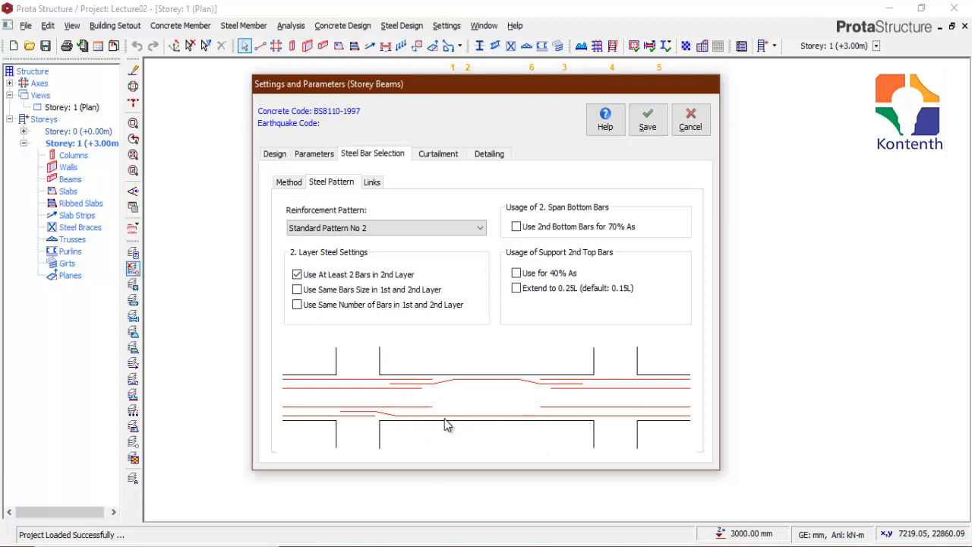
left_click(420, 231)
left_click(343, 262)
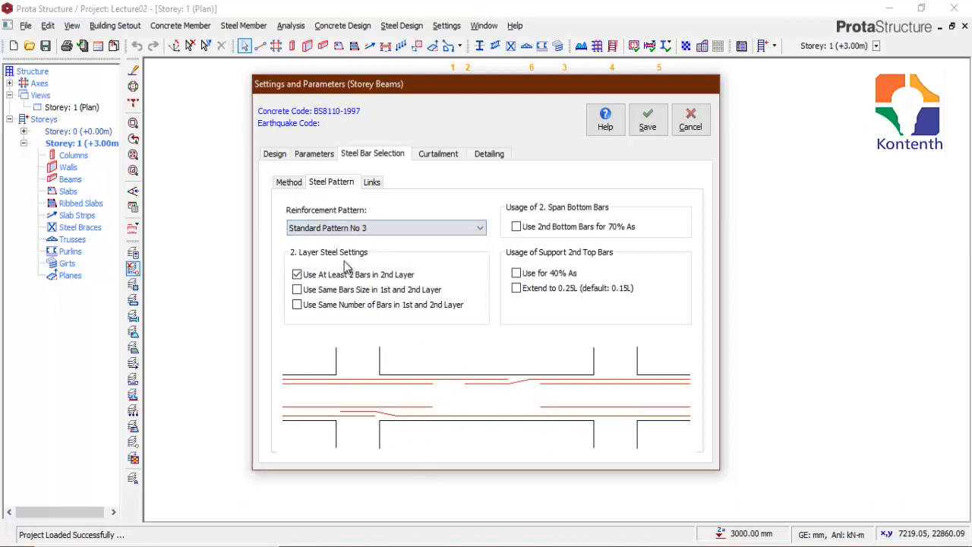
left_click(410, 228)
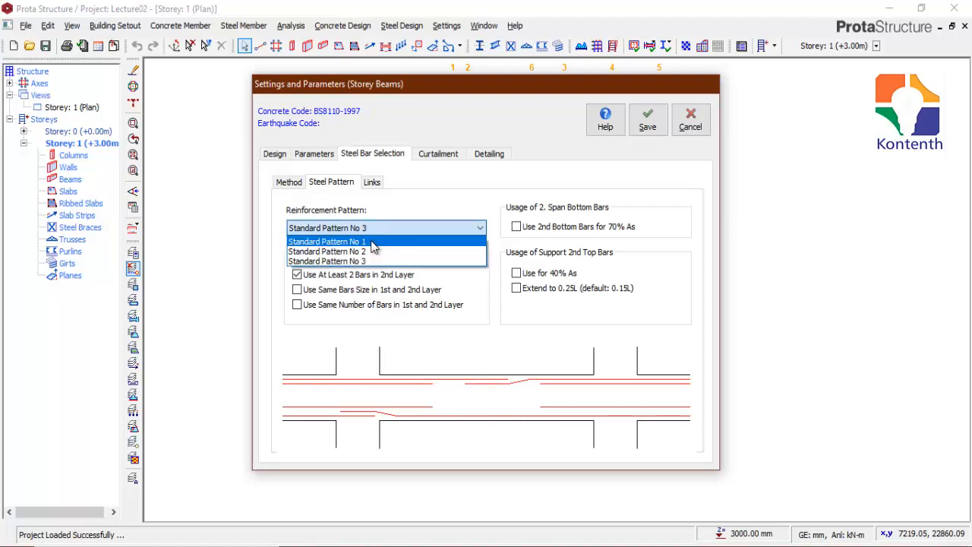
left_click(376, 241)
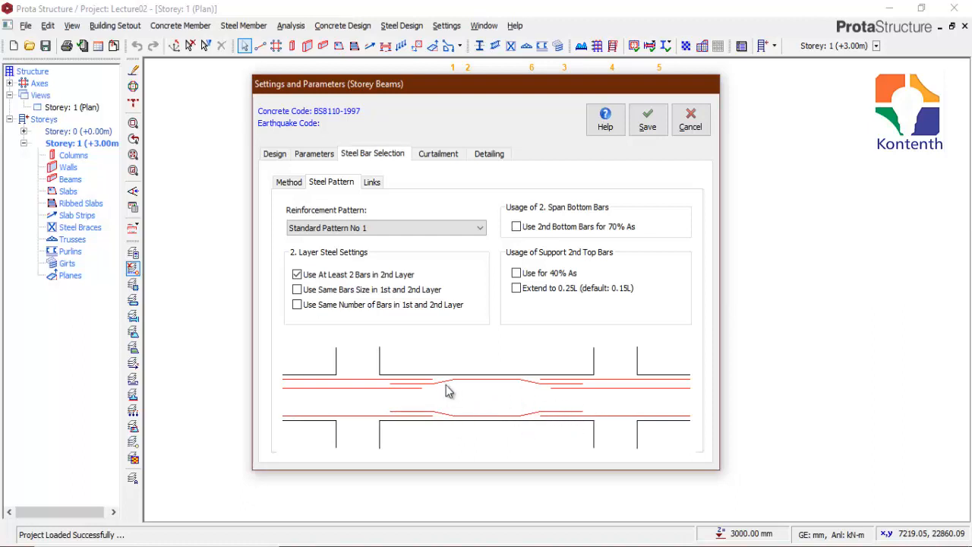
Step: Compare Standard Pattern No 2 with Standard Pattern No 3 by switching the beam reinforcement pattern between them
left_click(422, 229)
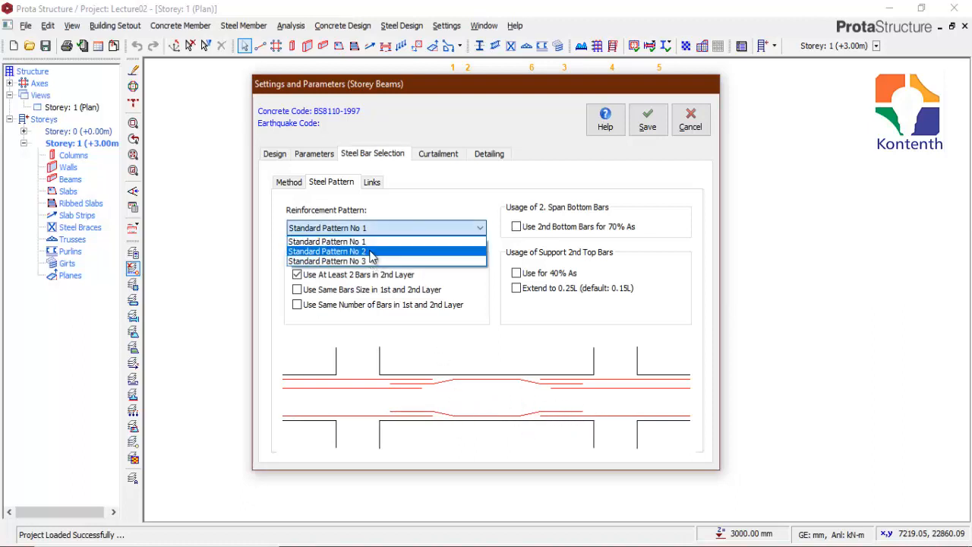
left_click(422, 250)
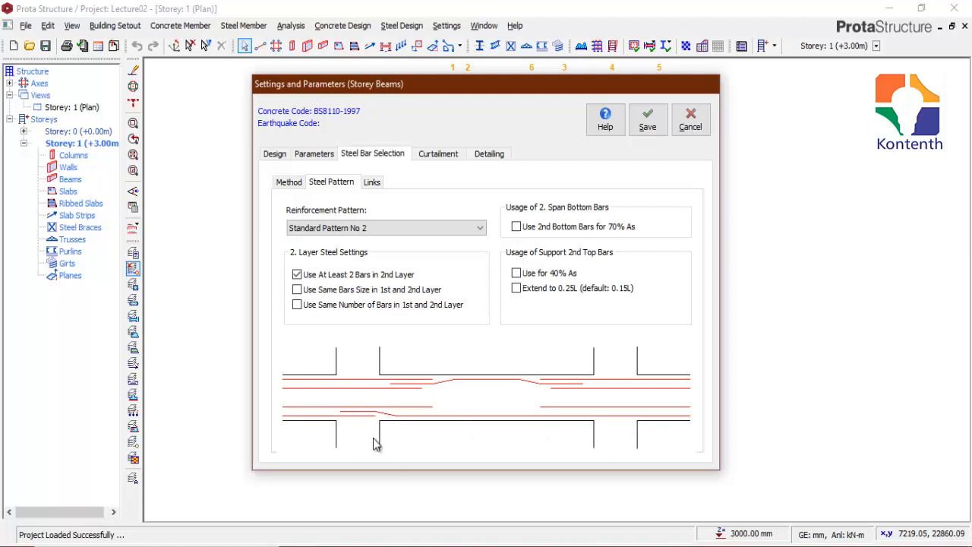
left_click(361, 228)
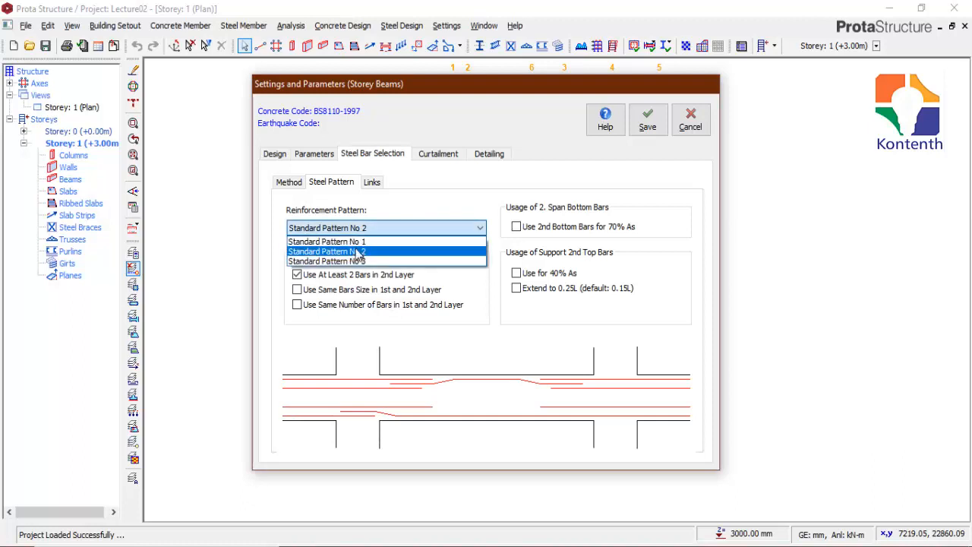
left_click(353, 261)
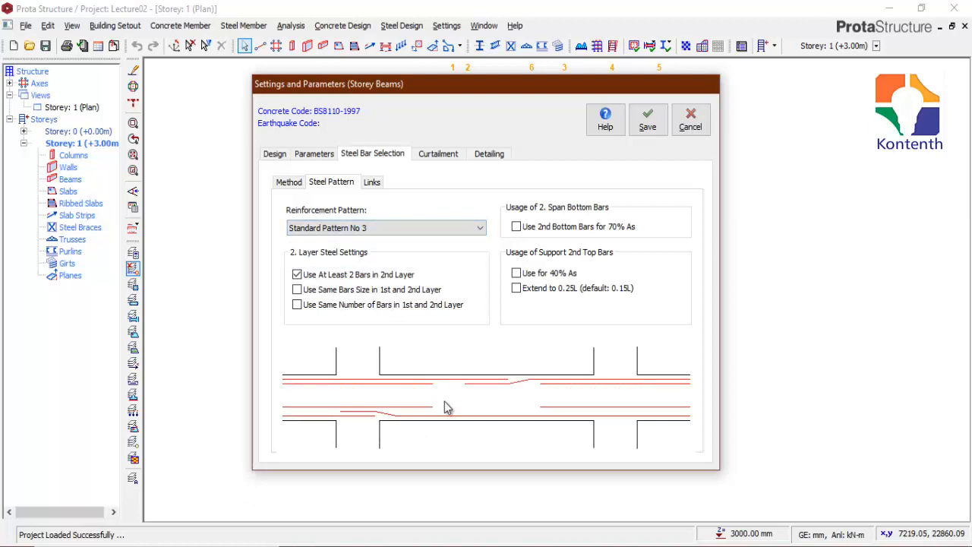
left_click(401, 230)
left_click(380, 251)
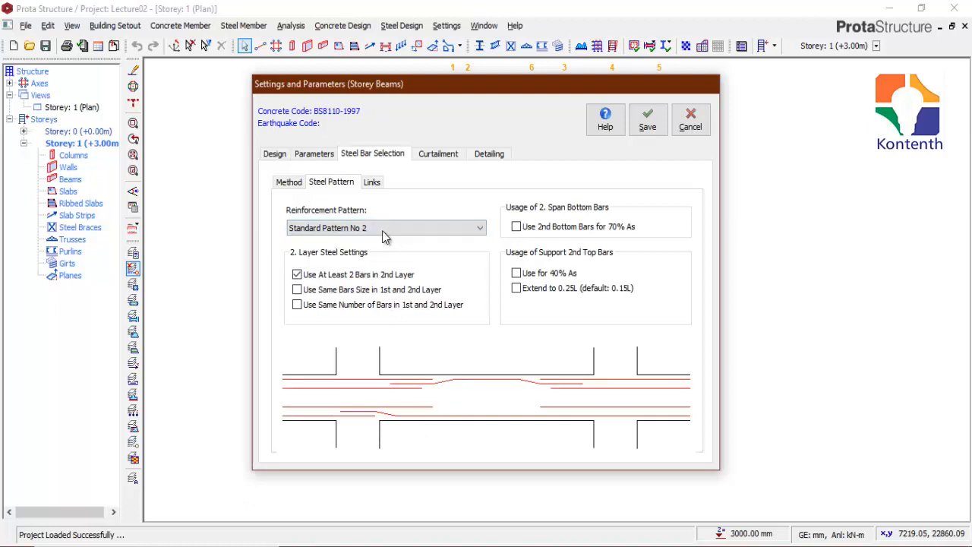
left_click(387, 228)
left_click(375, 261)
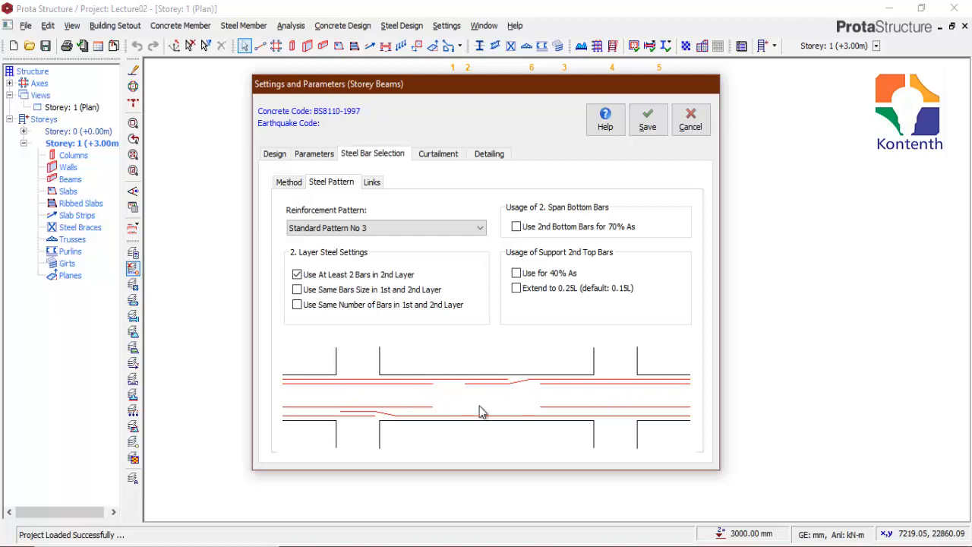
left_click(479, 228)
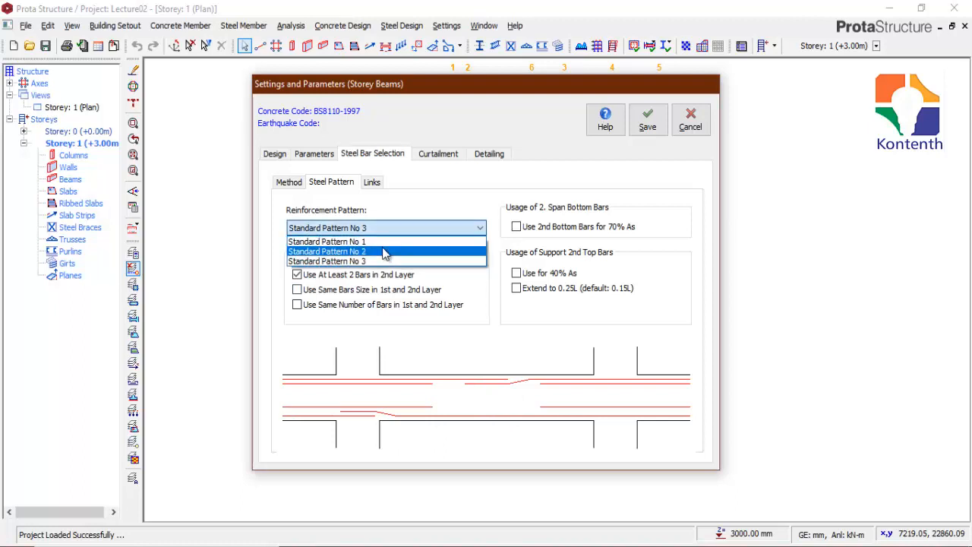
left_click(384, 251)
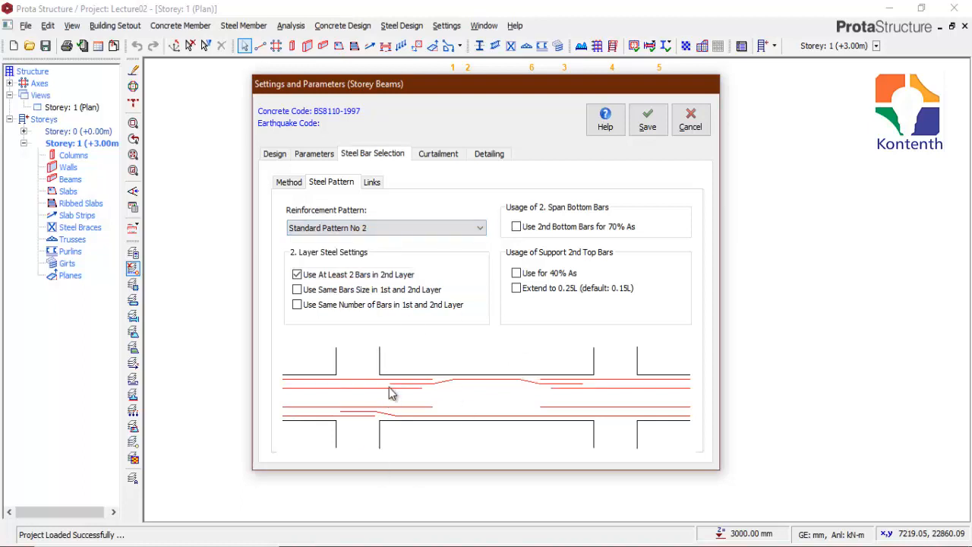
Step: Set the storey beam reinforcement pattern to Standard Pattern No 1
left_click(388, 227)
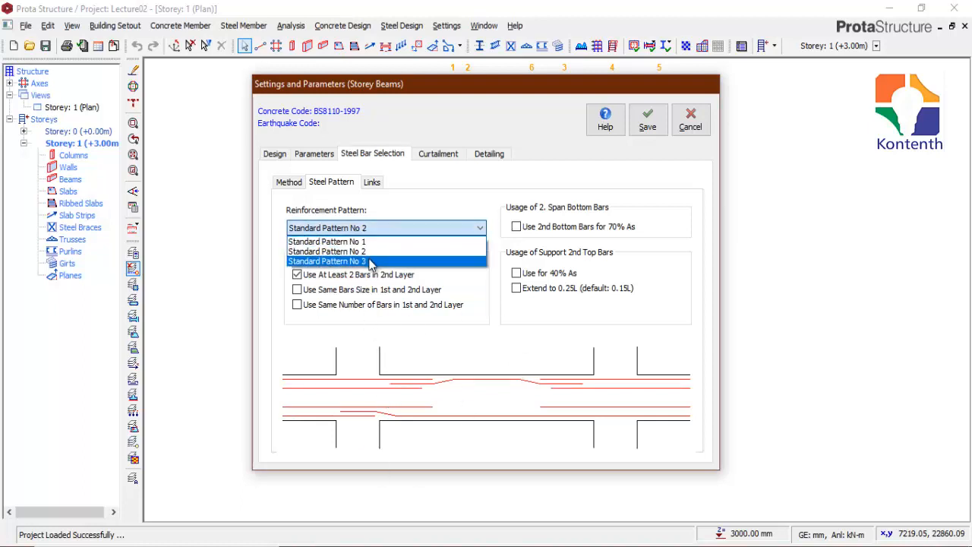
left_click(371, 262)
left_click(369, 242)
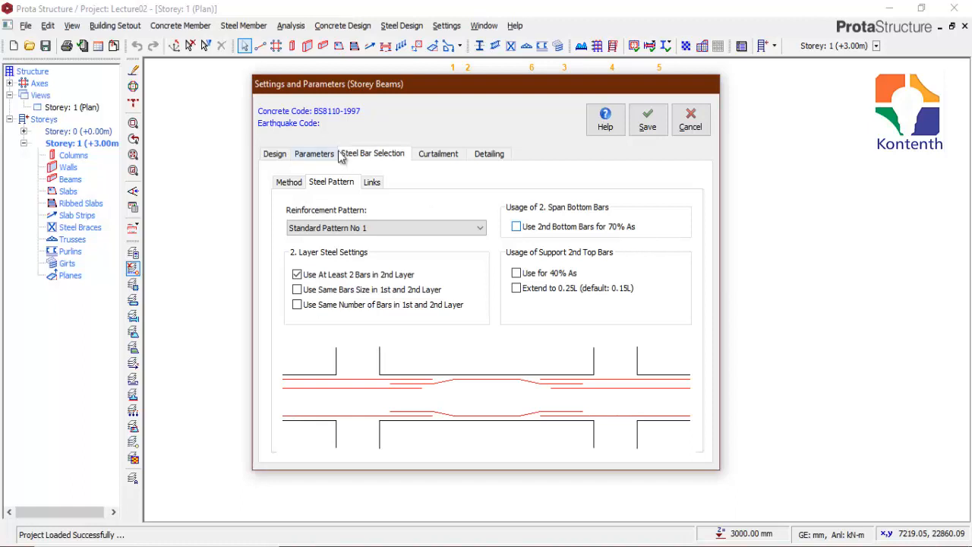
Step: Preview the Open rib link type for the storey beams and set the rib link type to Standard
left_click(372, 183)
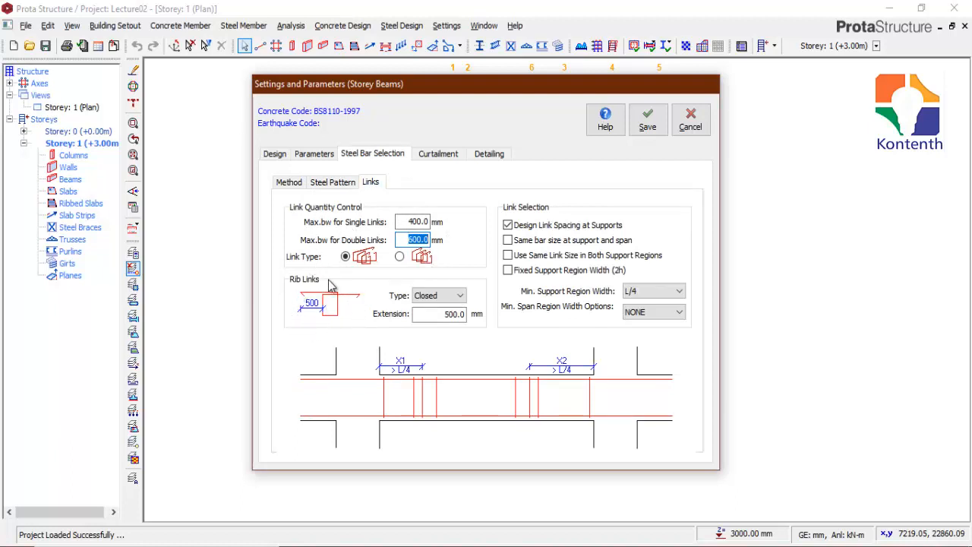
left_click(451, 299)
left_click(444, 319)
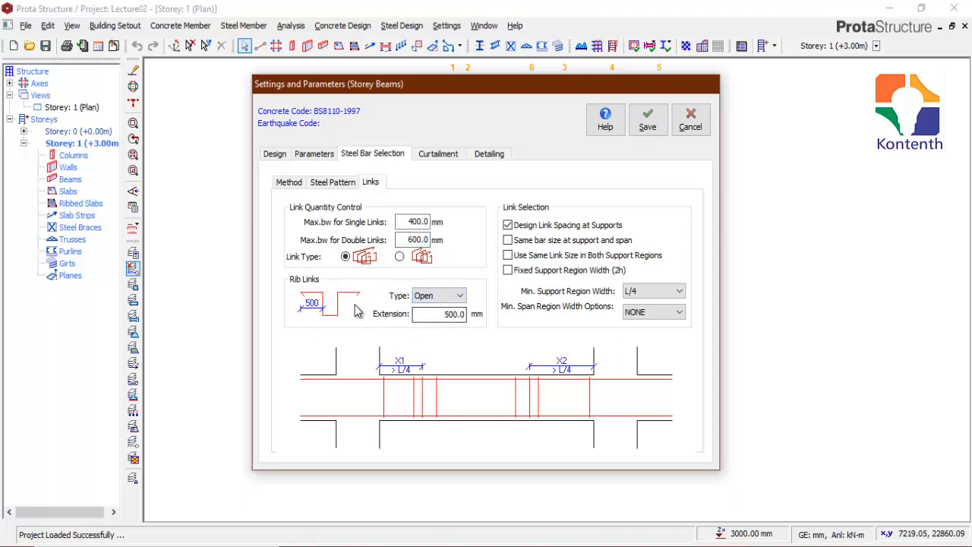
left_click(453, 299)
left_click(439, 328)
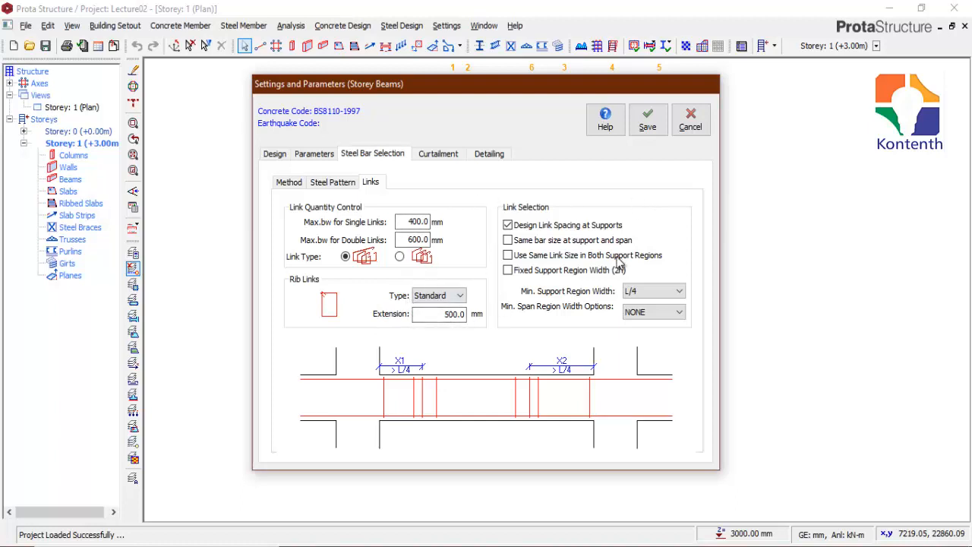
Step: Compare the bottom span bar curtailment options and choose Extend by Lap into Adjacent Span
left_click(439, 154)
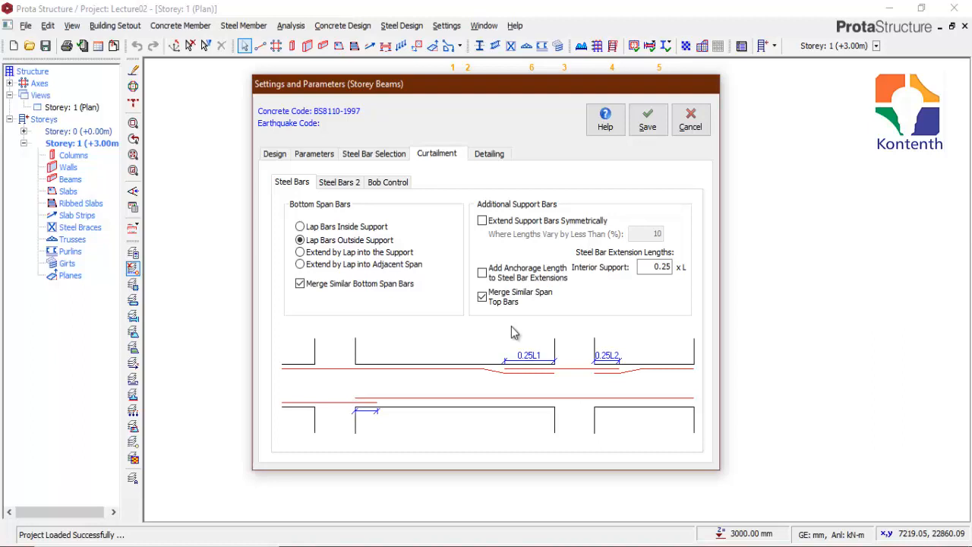
left_click(301, 227)
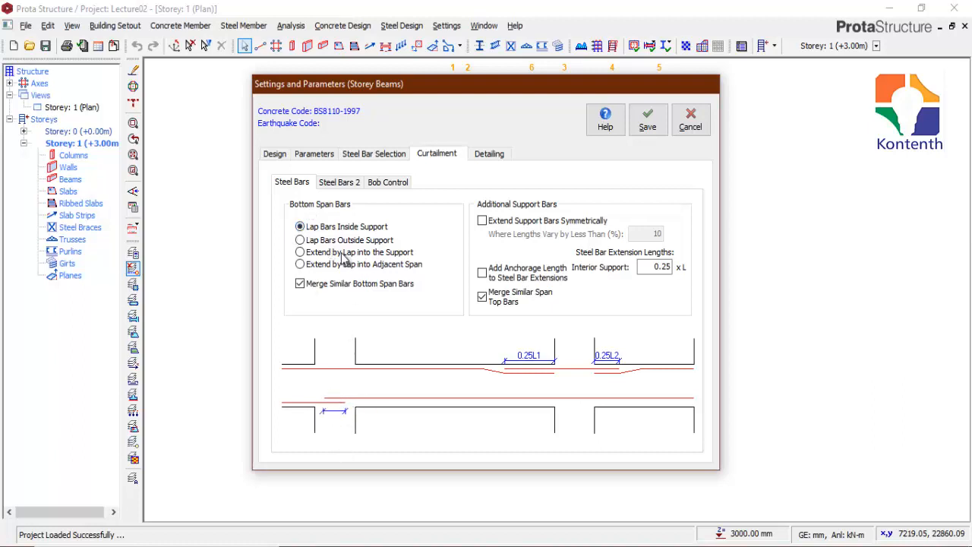
left_click(300, 240)
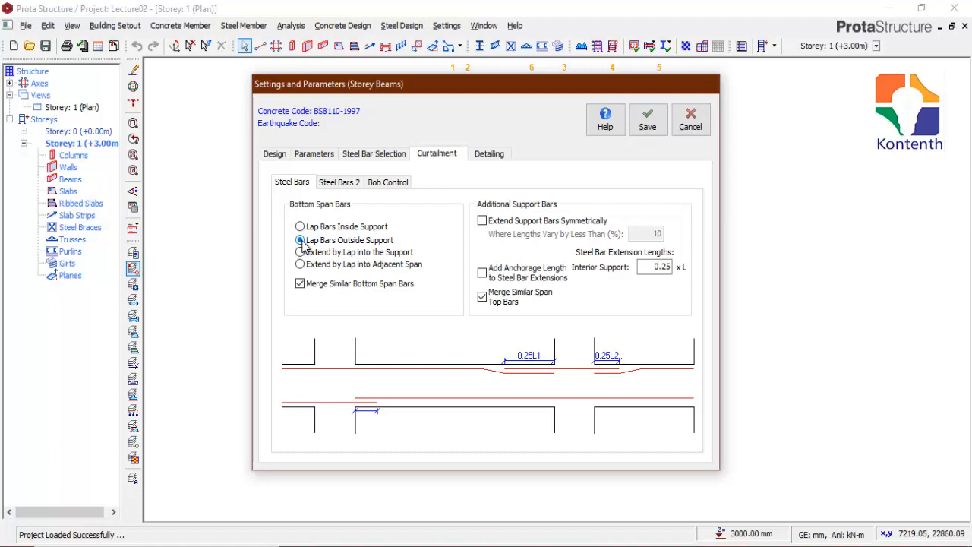
left_click(300, 252)
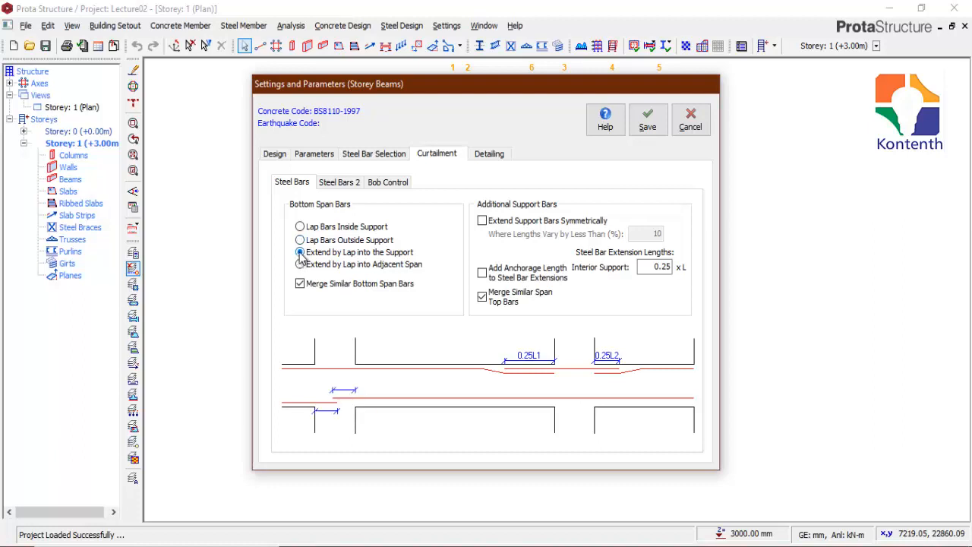
left_click(301, 265)
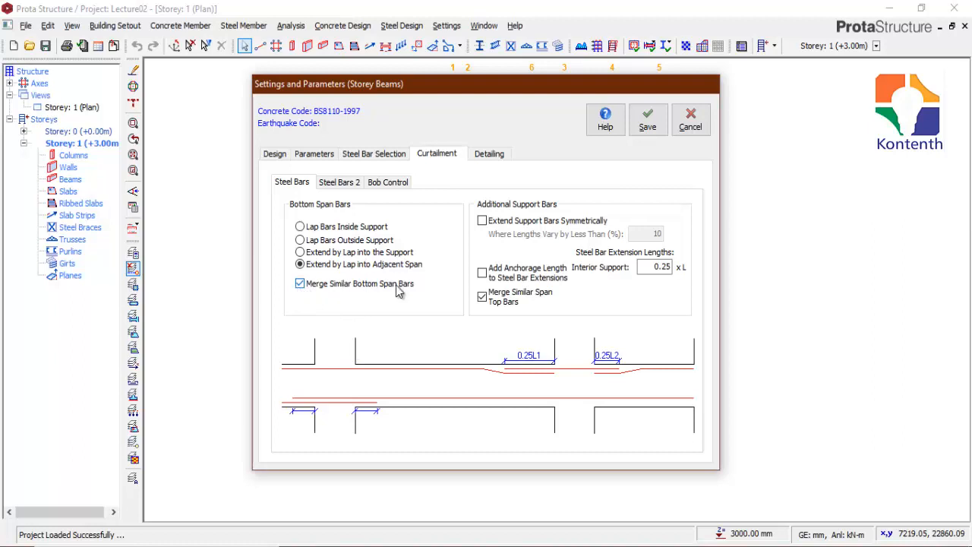
Step: Preview the bottom span bars with and without Merge Similar Bottom Span Bars, leaving the option on
left_click(300, 284)
left_click(300, 284)
left_click(300, 283)
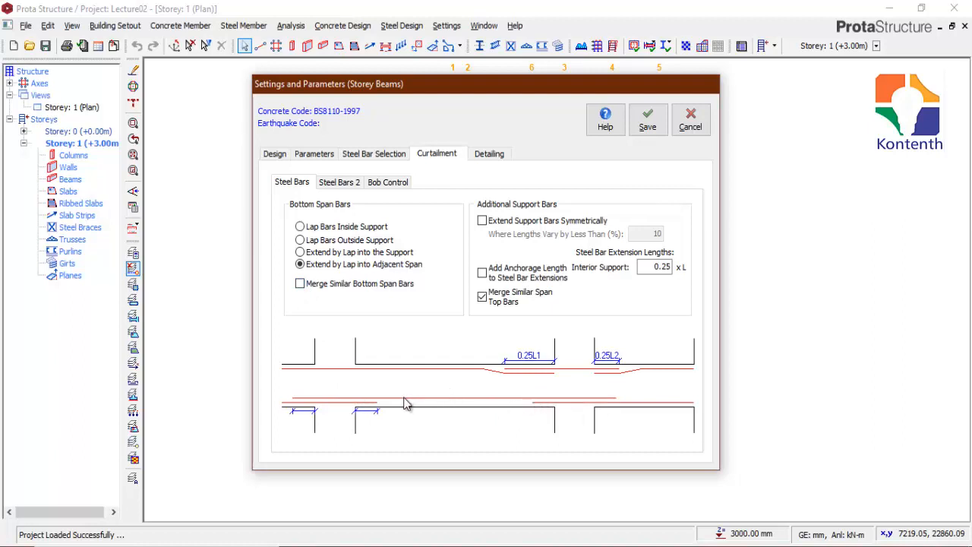
left_click(300, 283)
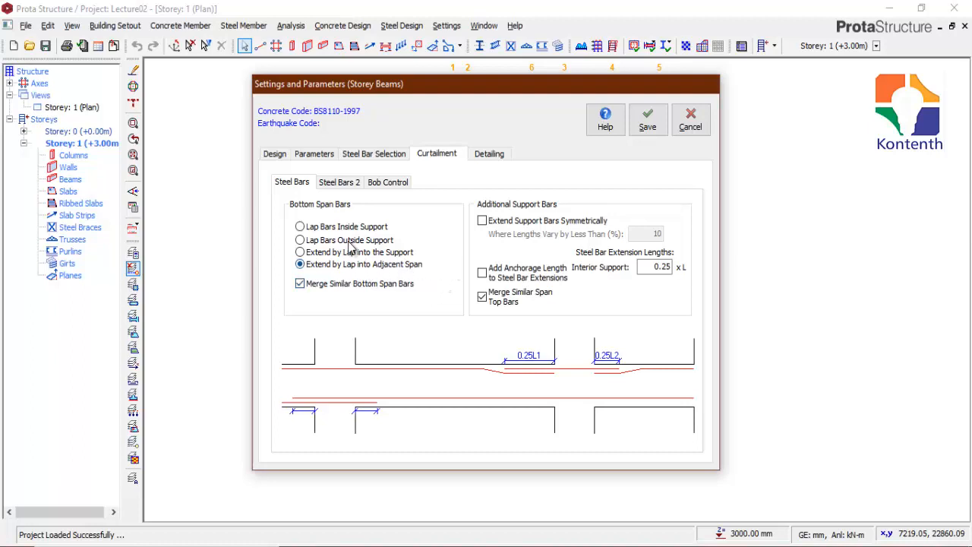
Step: Preview Extend Support Bars Symmetrically for the additional support bars and turn it off again
left_click(482, 221)
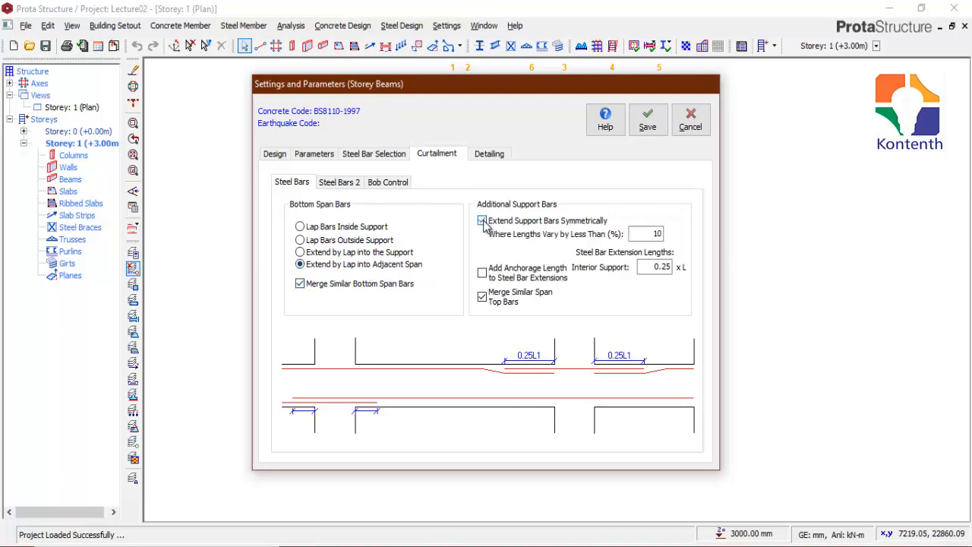
left_click(483, 221)
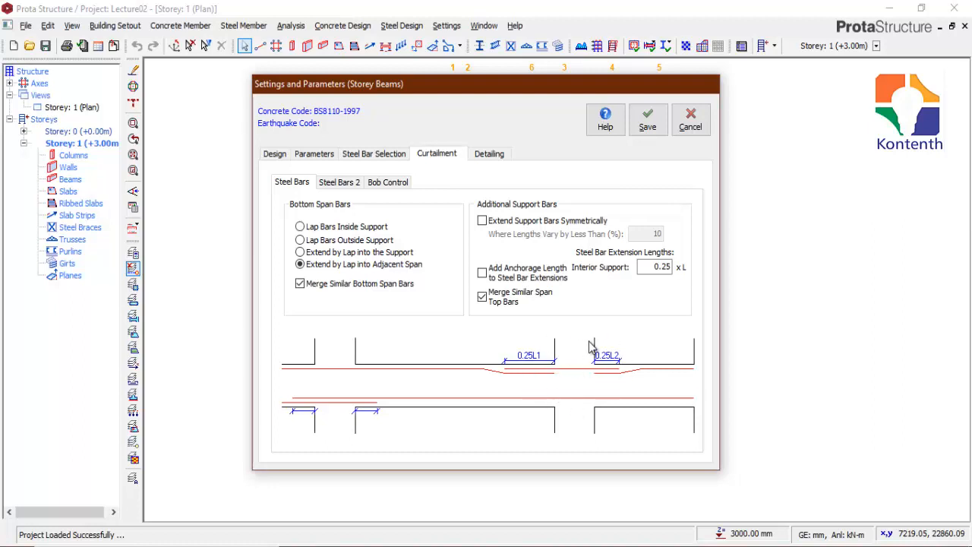
left_click(482, 221)
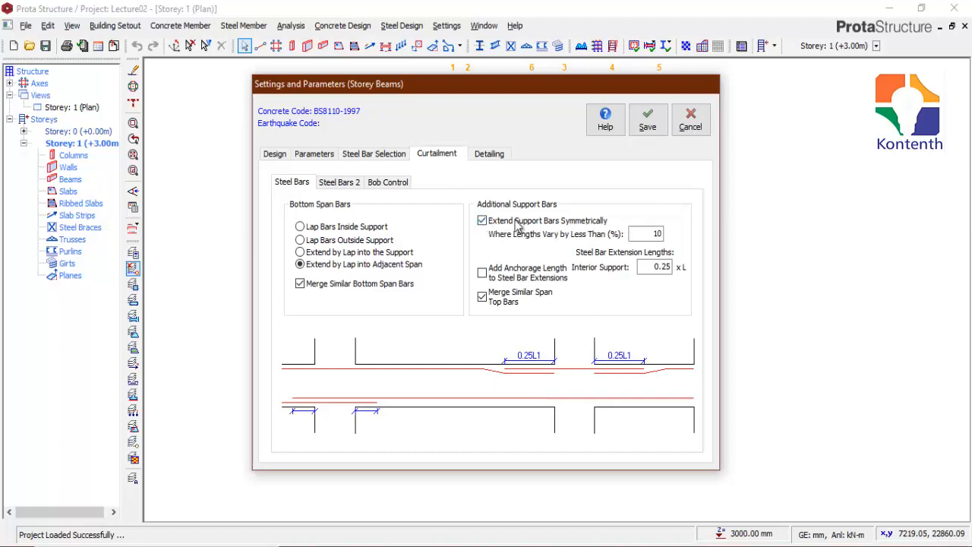
double_click(661, 267)
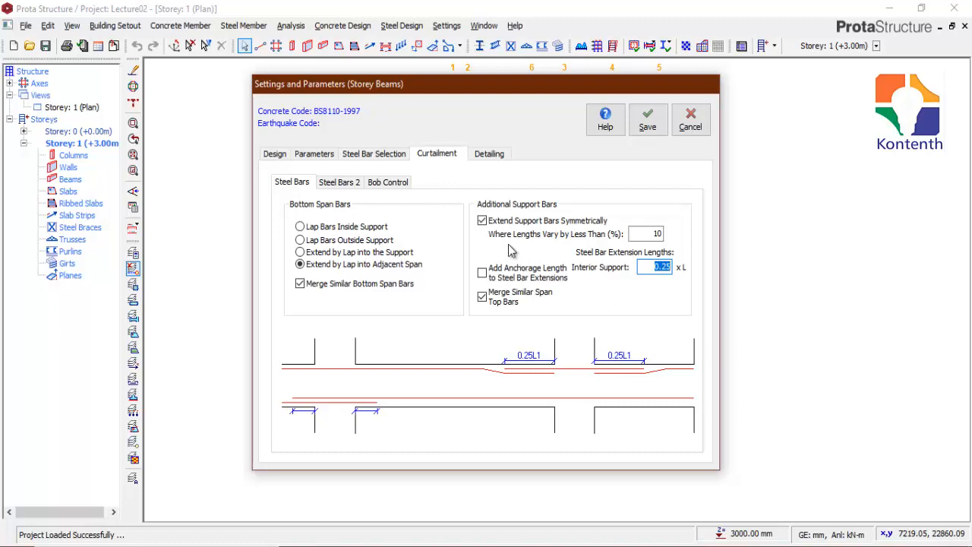
left_click(482, 220)
Step: Turn off Don't Use Top Support Bars in the end support curtailment, keeping top and bottom span bars extended to the end support
left_click(340, 187)
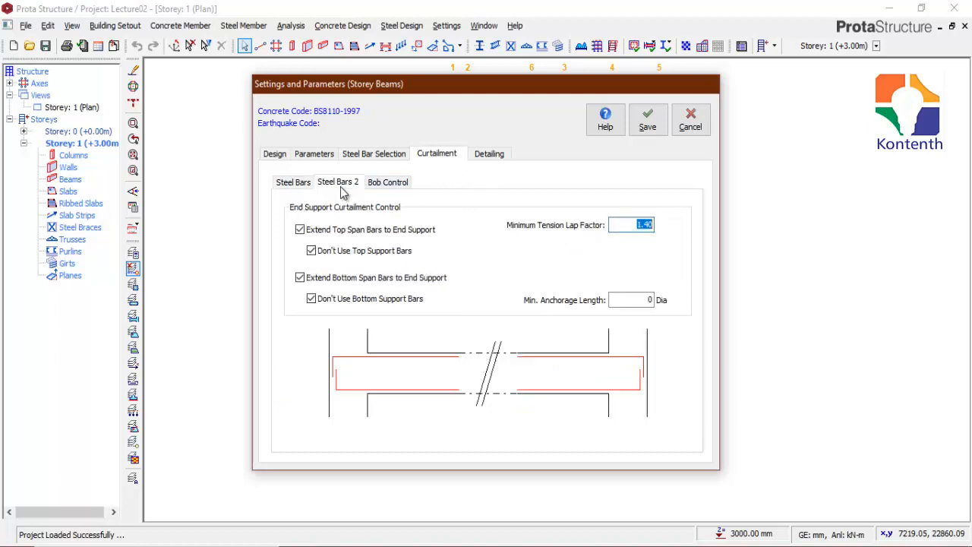
left_click(300, 229)
left_click(300, 230)
left_click(311, 251)
left_click(312, 251)
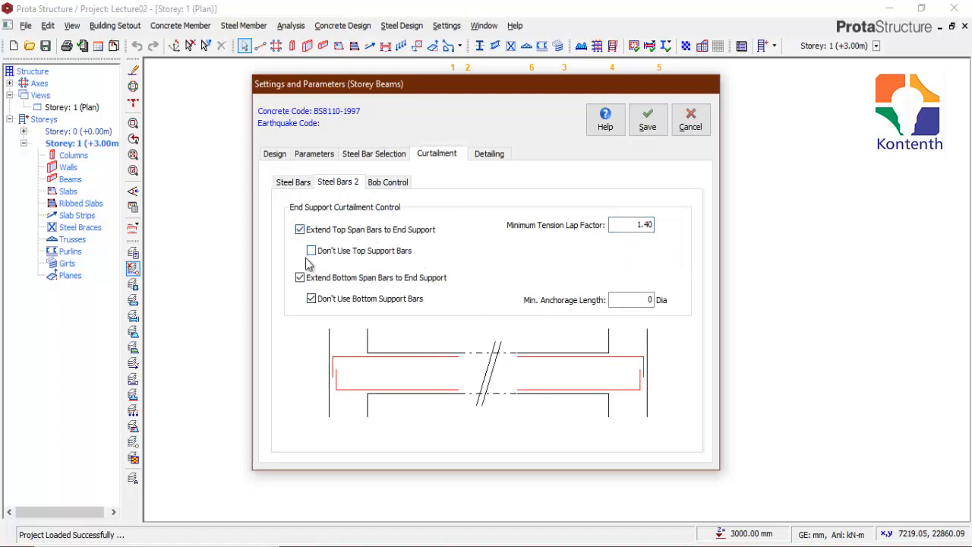
left_click(300, 278)
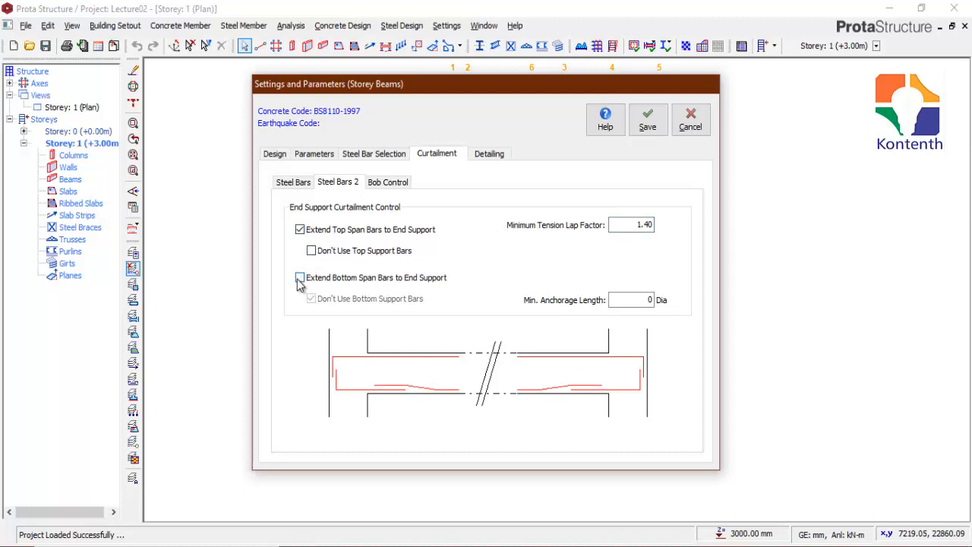
left_click(300, 278)
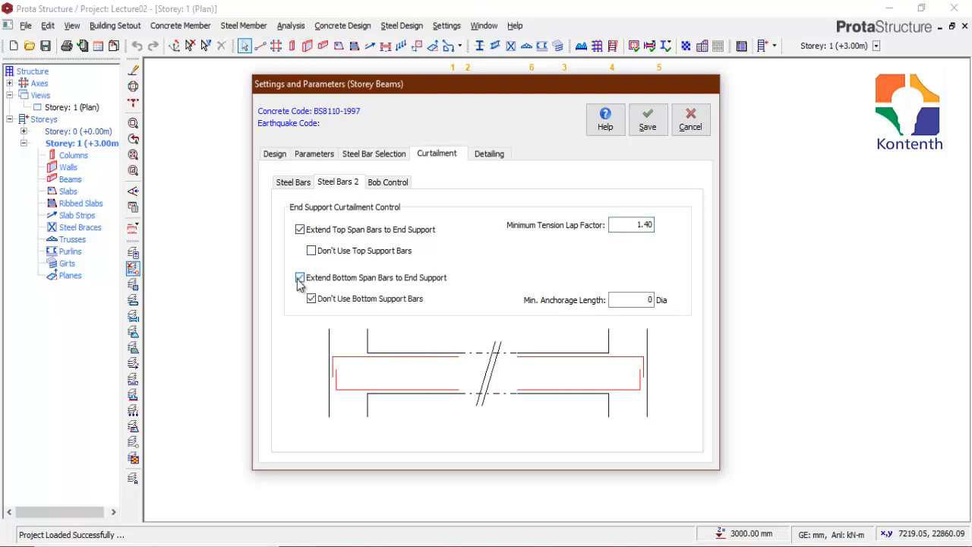
Step: Preview the beam label placement in the beam detailing options and enable Display Beam Reference Levels in Details
left_click(490, 154)
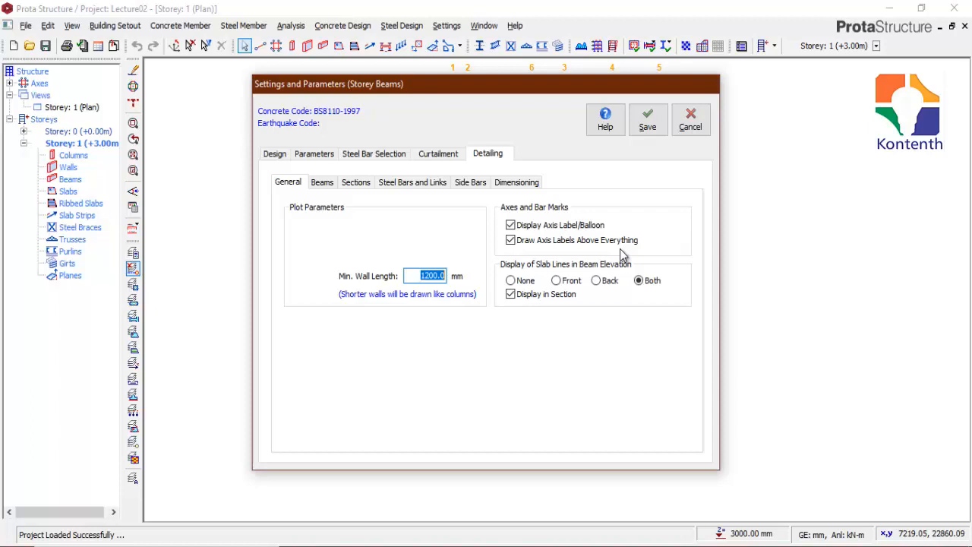
left_click(322, 183)
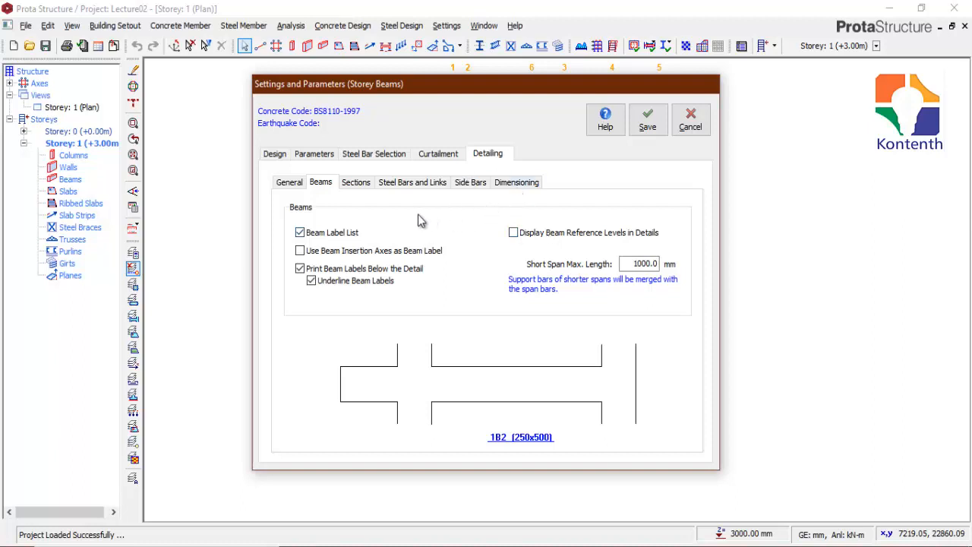
left_click(301, 236)
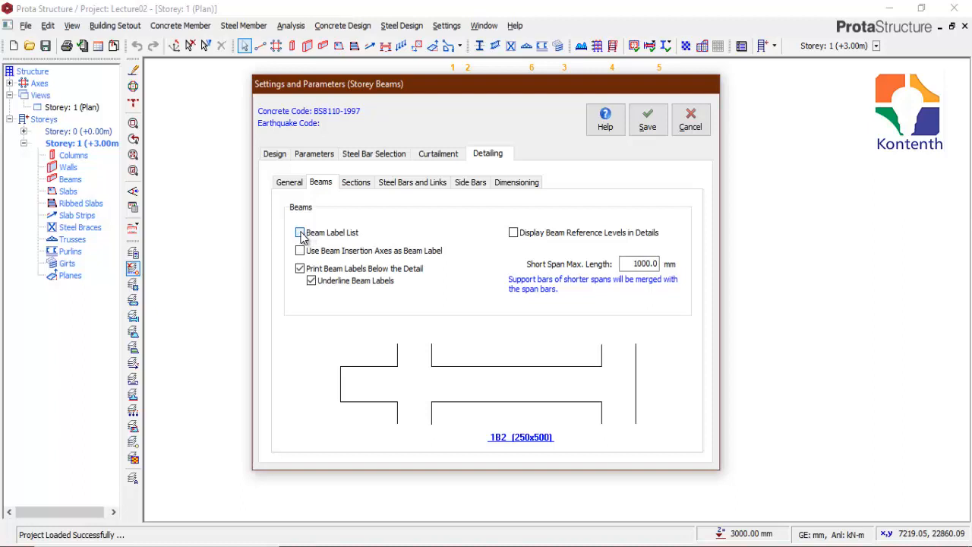
left_click(300, 269)
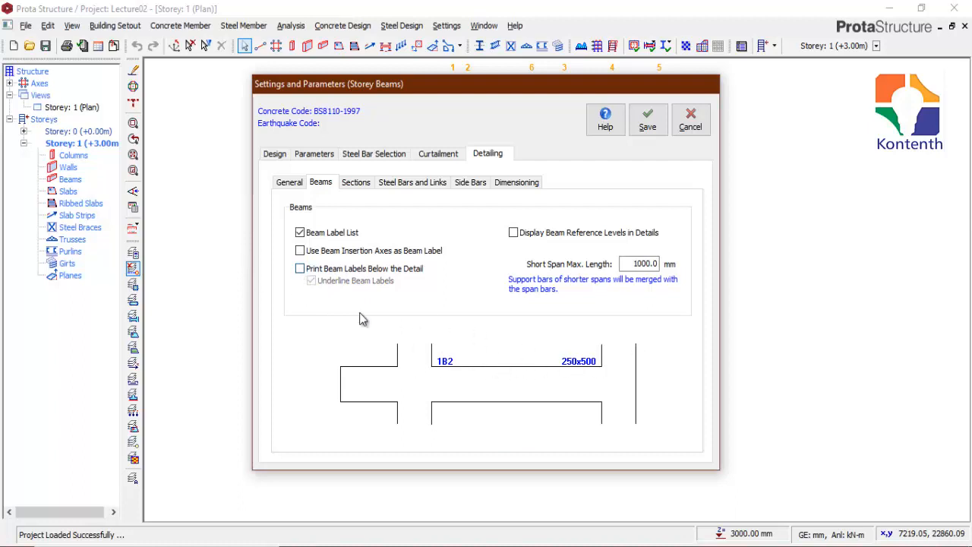
left_click(300, 269)
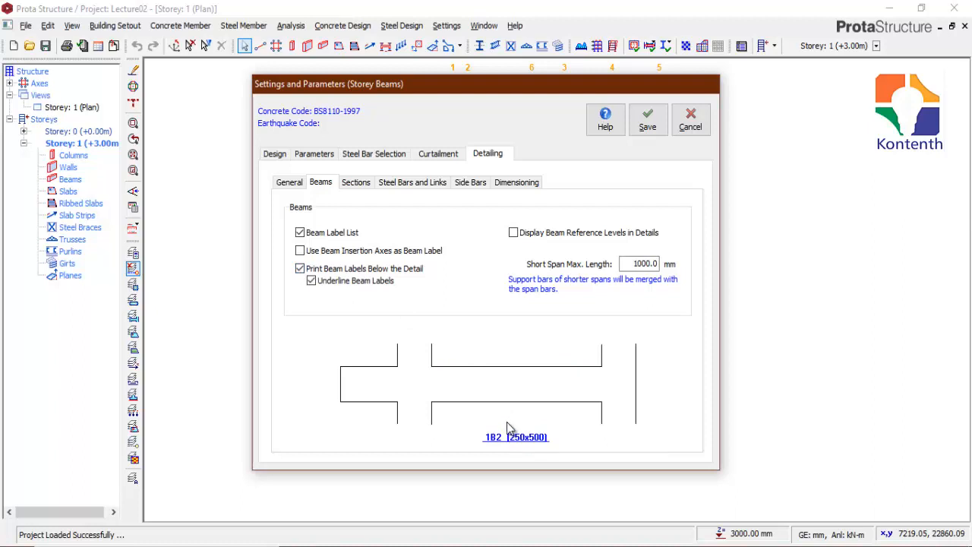
left_click(513, 233)
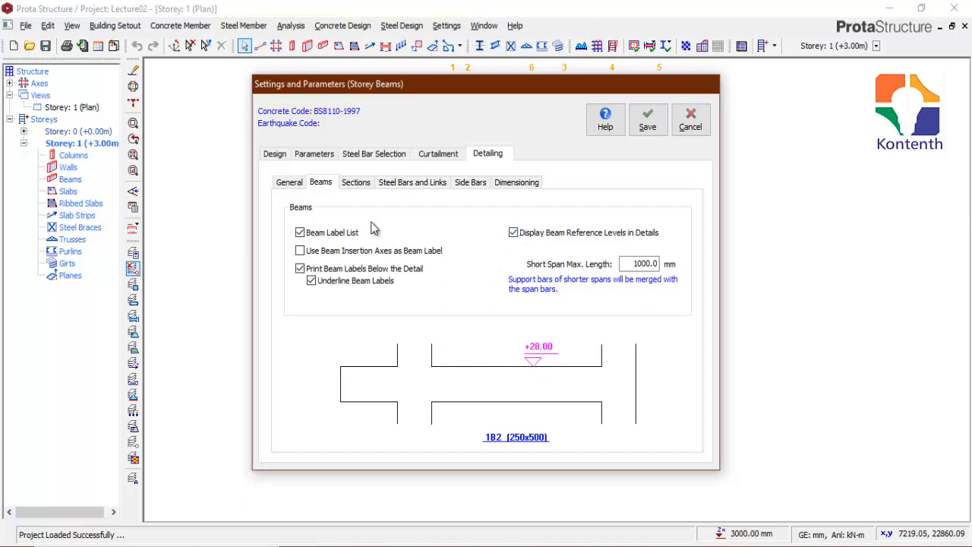
Step: Preview the No Sections, All Beams and Span Section Only options, restoring Different Beams with Support and Span Sections
left_click(356, 183)
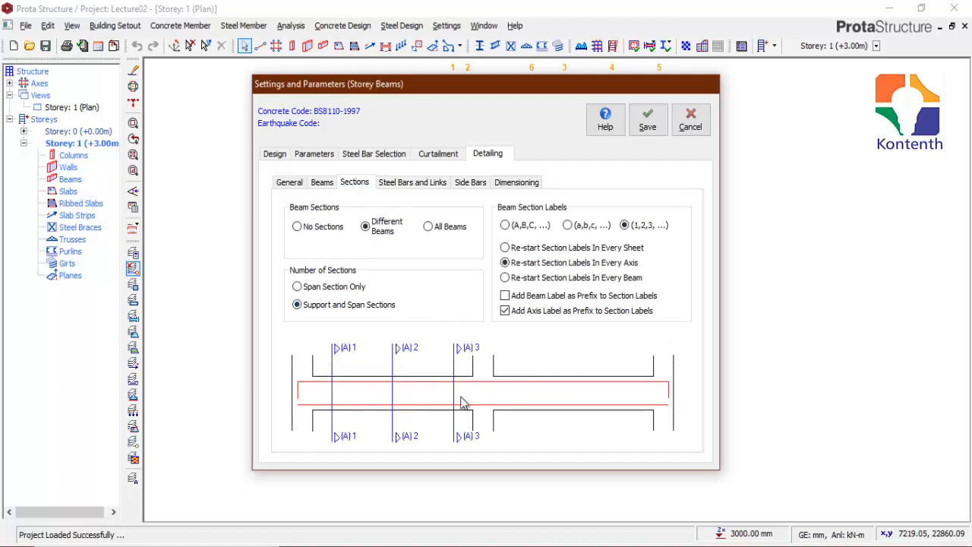
left_click(295, 227)
left_click(428, 226)
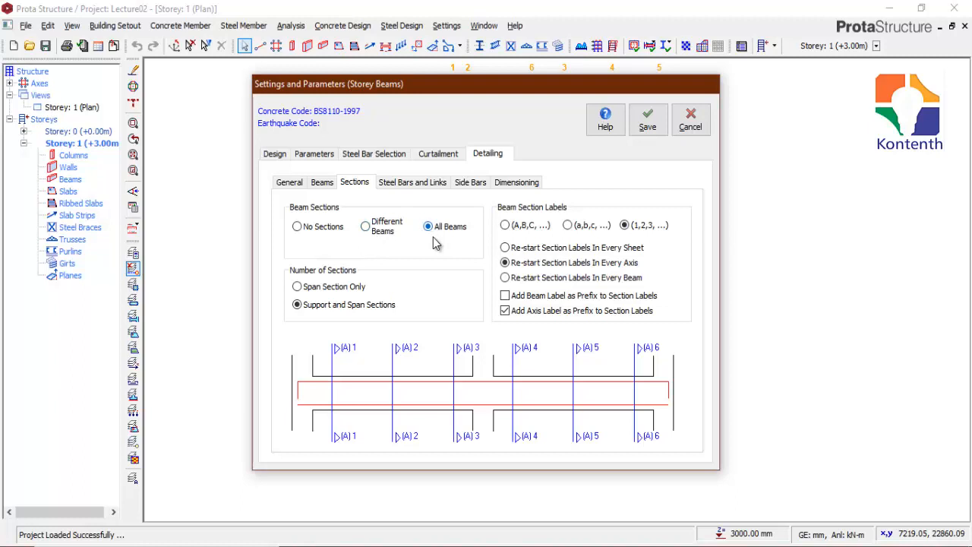
left_click(366, 228)
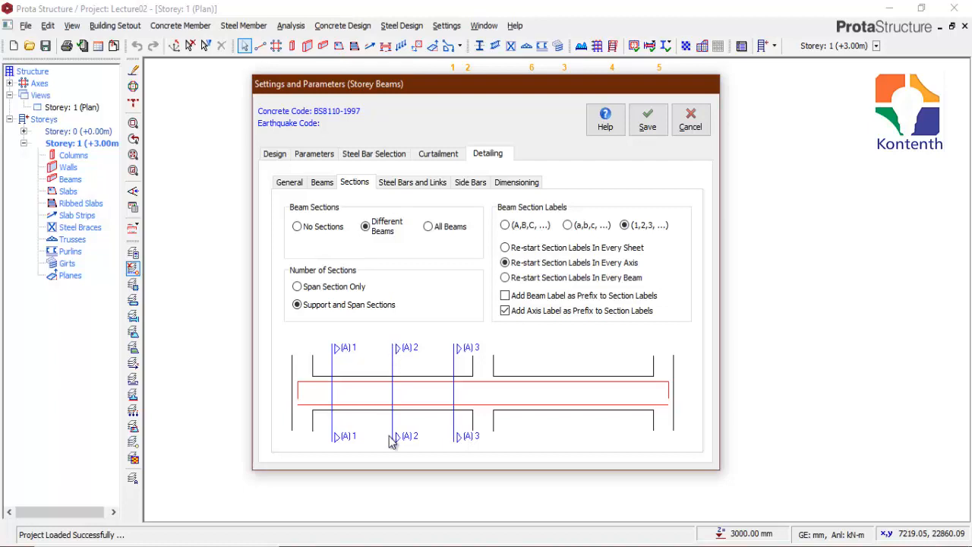
left_click(297, 288)
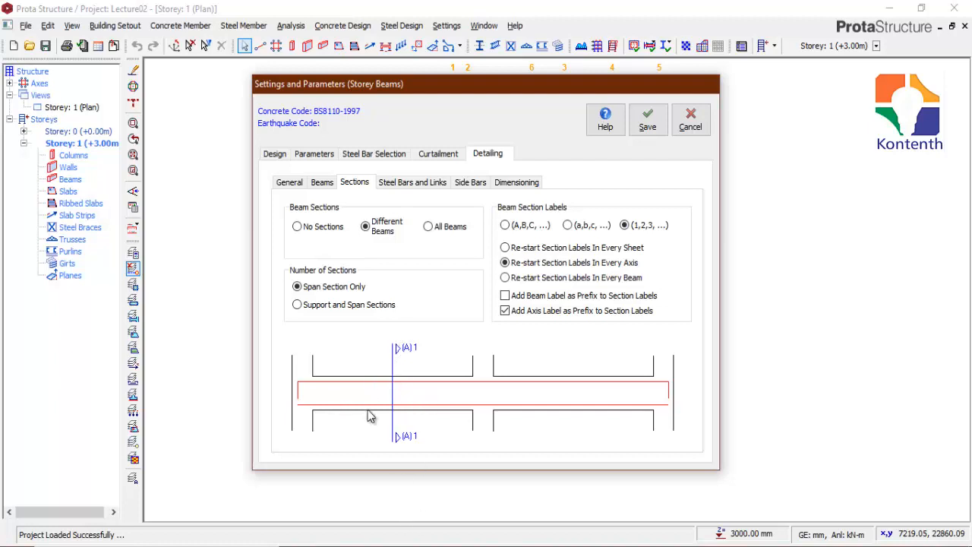
left_click(297, 305)
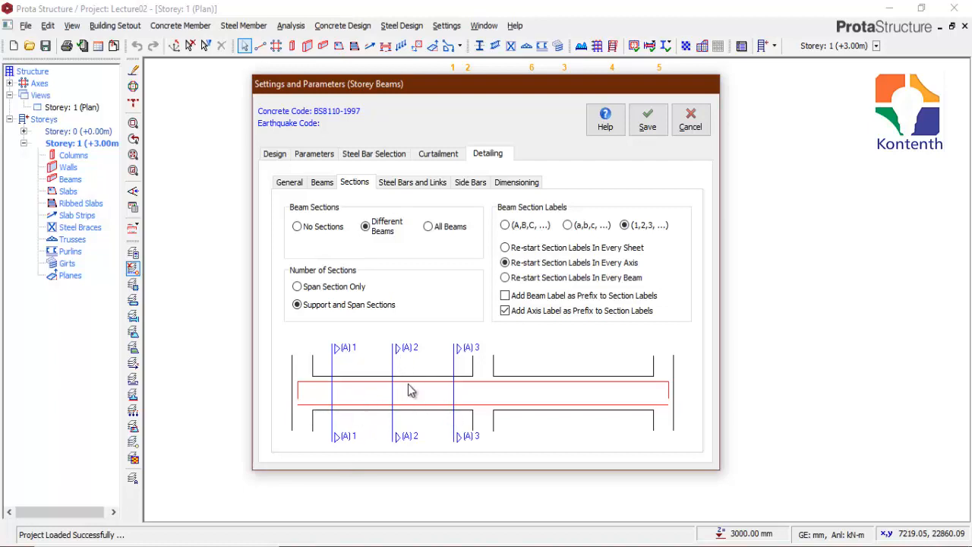
Step: Review the steel bar, link and side bar detailing options, toggle Dimension Bobs, and save the storey beam settings
left_click(422, 188)
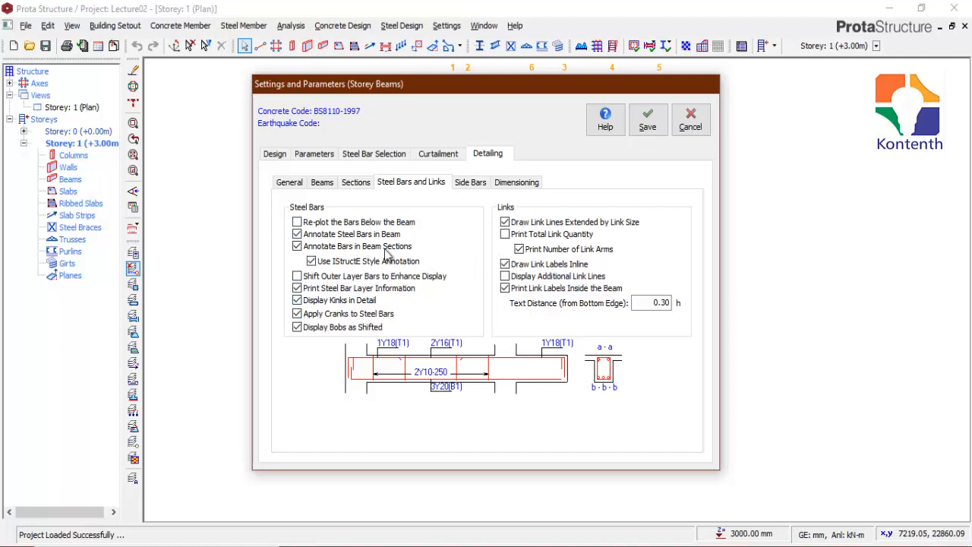
left_click(471, 184)
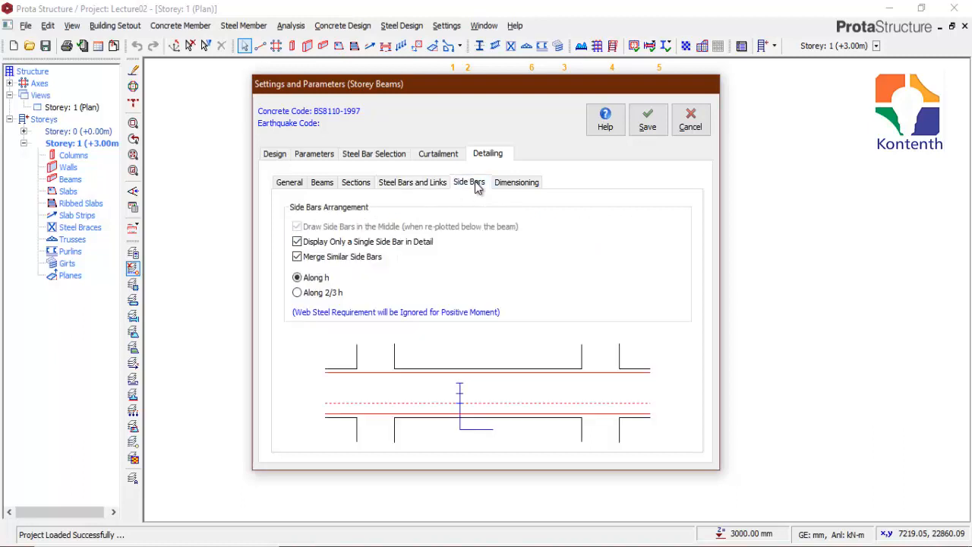
left_click(515, 186)
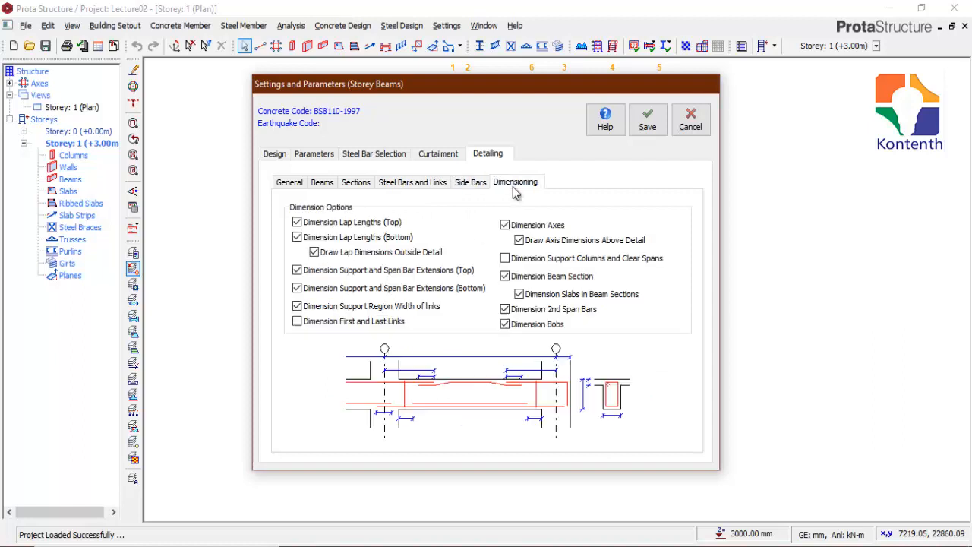
left_click(505, 323)
left_click(650, 129)
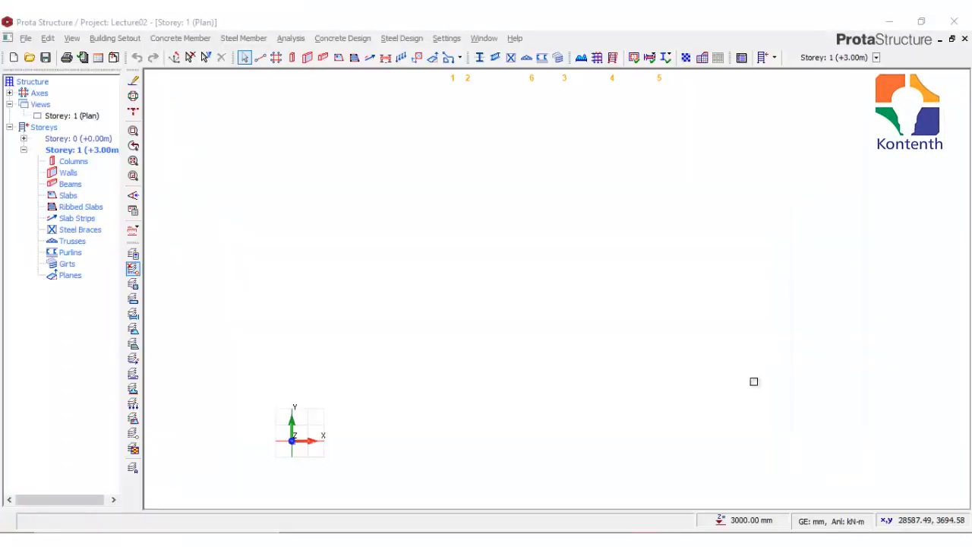
Step: In the slab design settings, set the slab steel concrete cover to 20 mm and use the centerline span for analysis
left_click(446, 38)
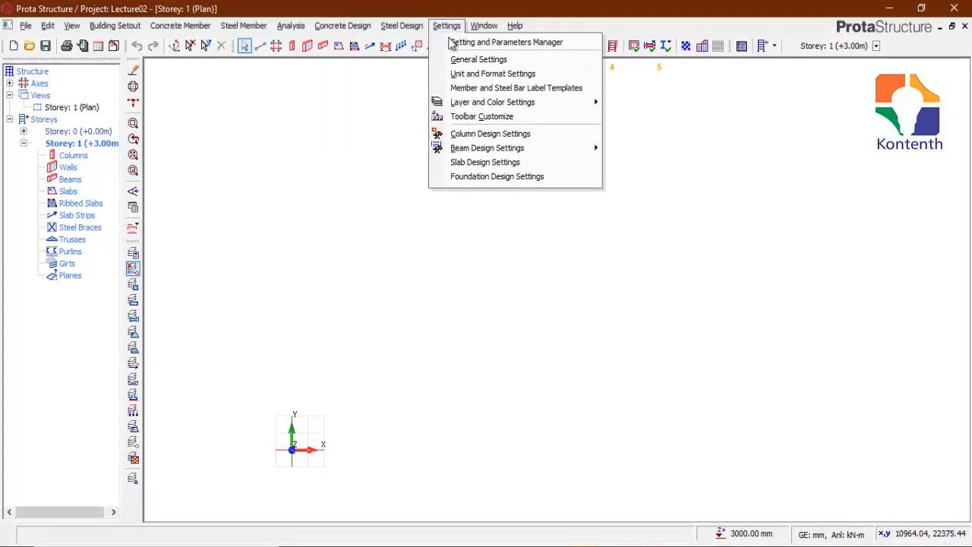
left_click(504, 162)
left_click_drag(492, 126, 499, 111)
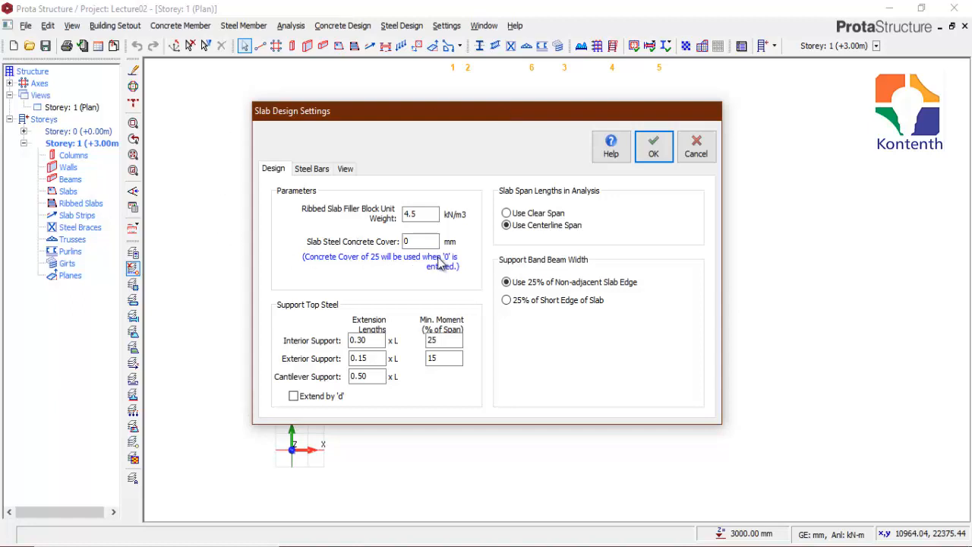
left_click_drag(429, 241, 404, 242)
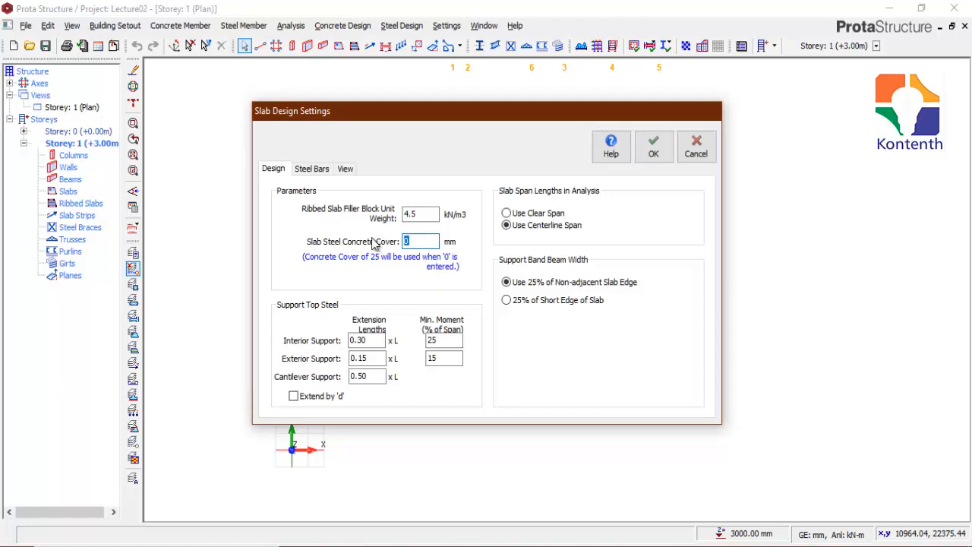
type("20")
left_click(506, 226)
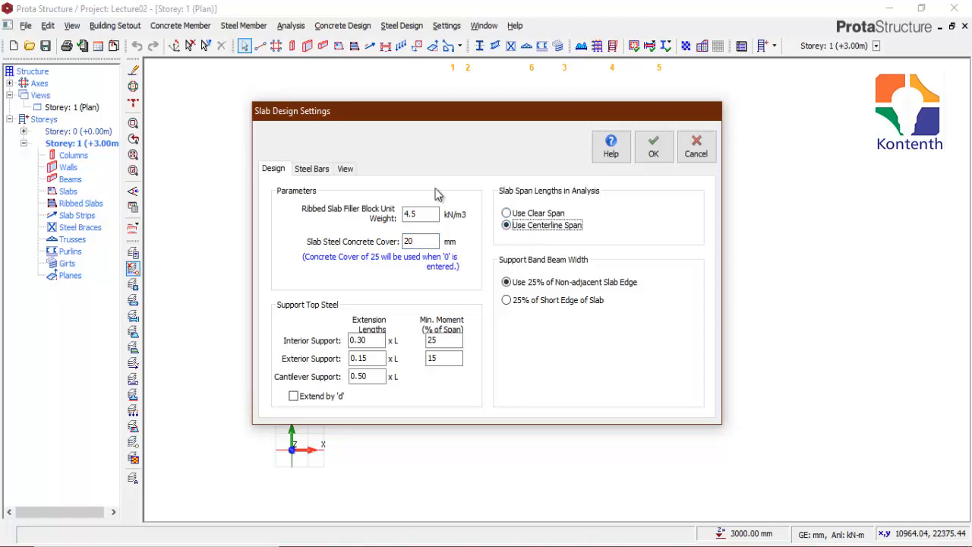
Step: Check the available minimum steel bar sizes for slabs, keep Y12, and cancel the slab design settings
left_click(310, 172)
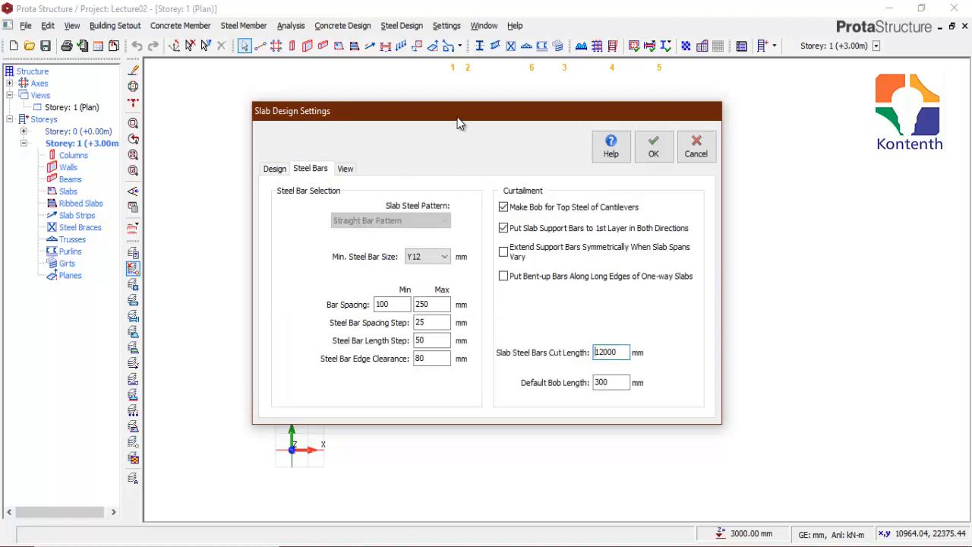
left_click(444, 260)
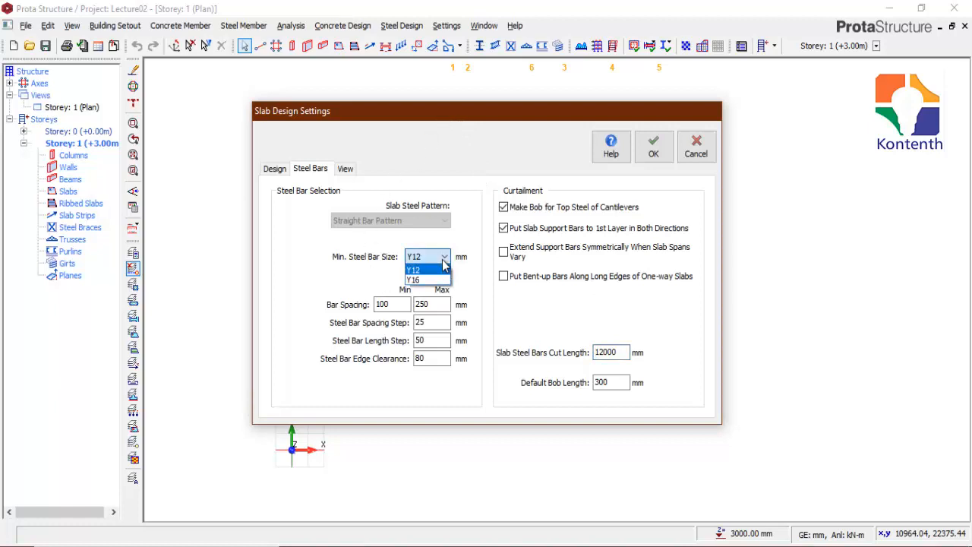
left_click(431, 271)
left_click(438, 256)
left_click(697, 152)
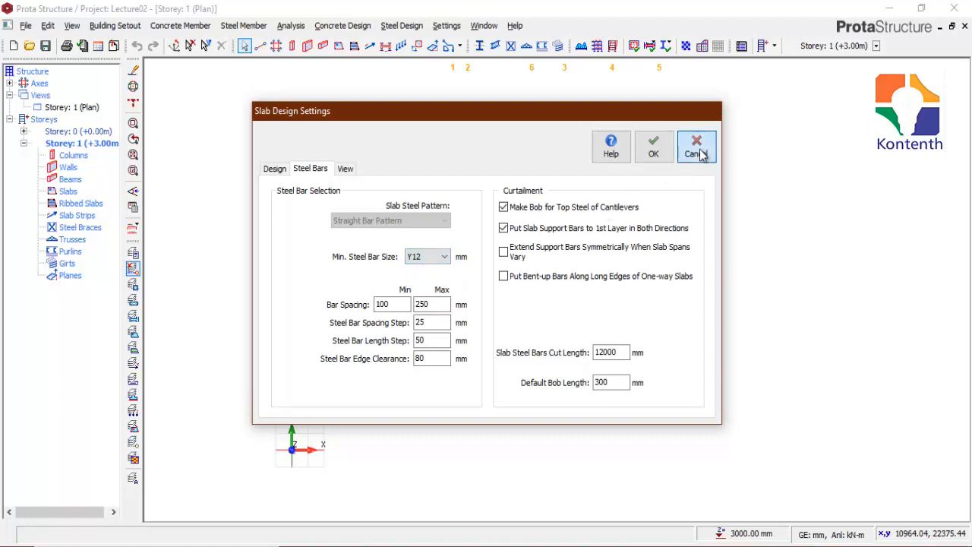
left_click(697, 152)
Step: In the building analysis materials, disable Y16 in the slab rebar table, leaving only Y12 in use, and save the materials
left_click(291, 25)
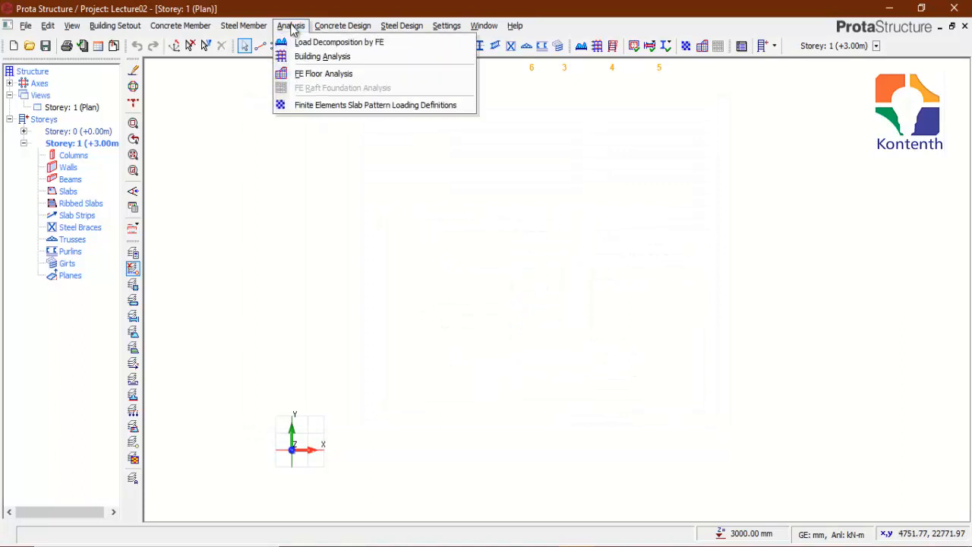
left_click(319, 59)
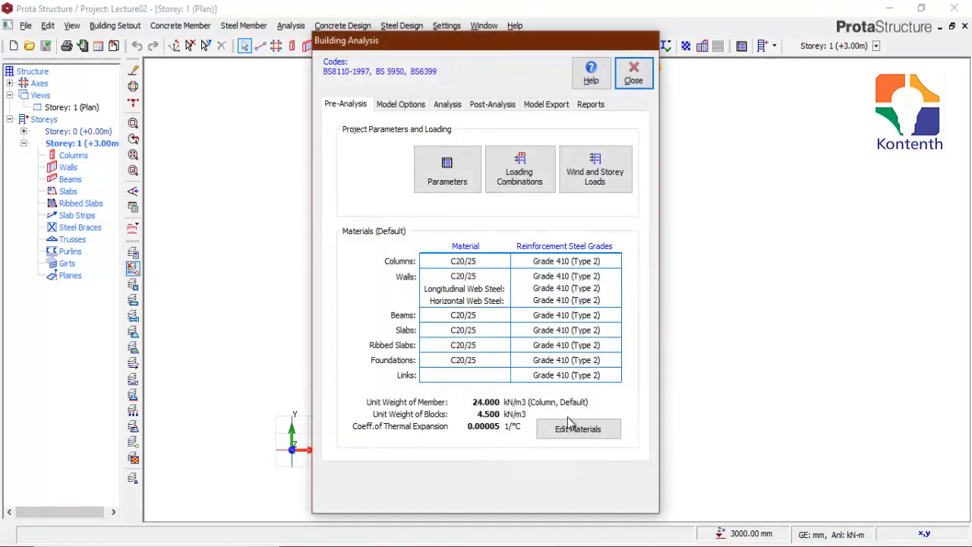
left_click(574, 432)
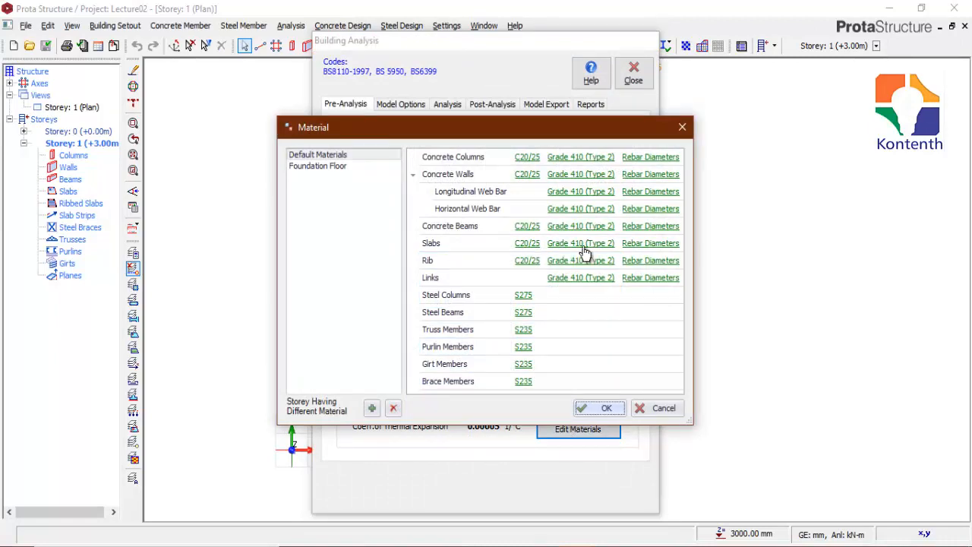
left_click(642, 243)
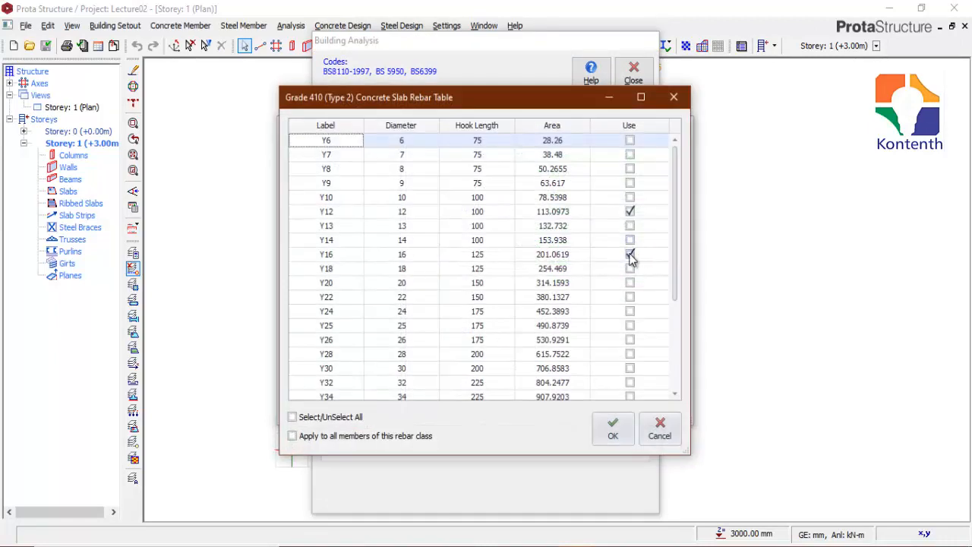
left_click(630, 255)
left_click(618, 432)
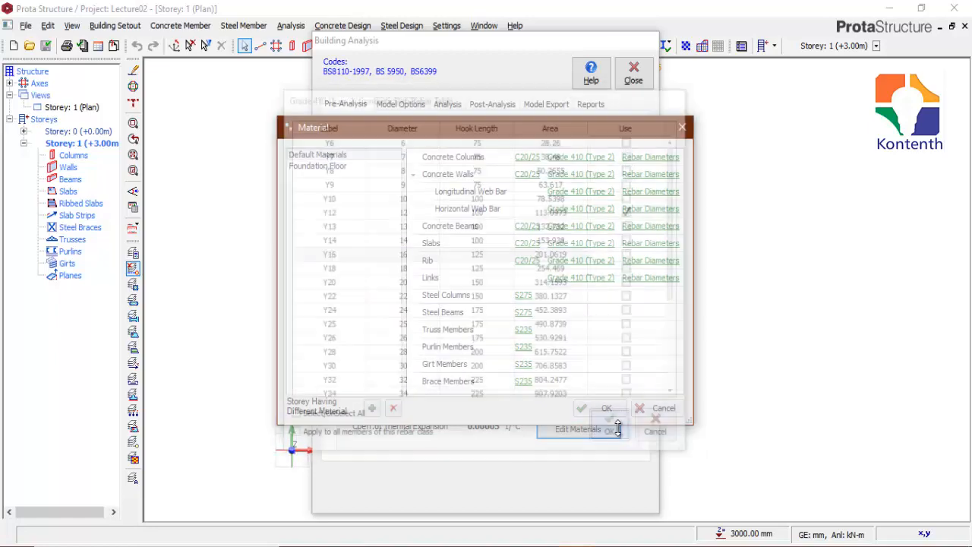
left_click(611, 408)
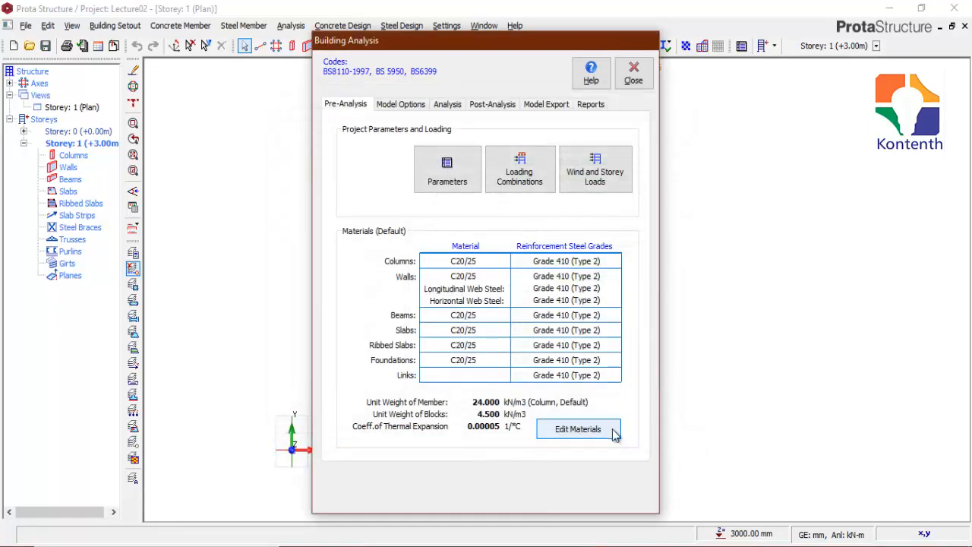
left_click(633, 73)
Step: Reopen the slab design settings and review the minimum steel bar size, the minimum and maximum bar spacing, and the spacing step
left_click(447, 29)
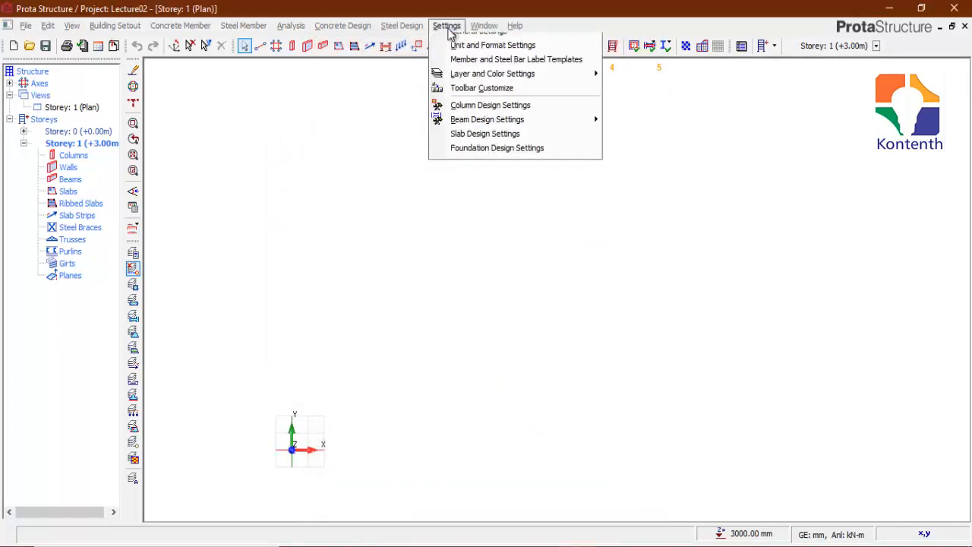
left_click(529, 163)
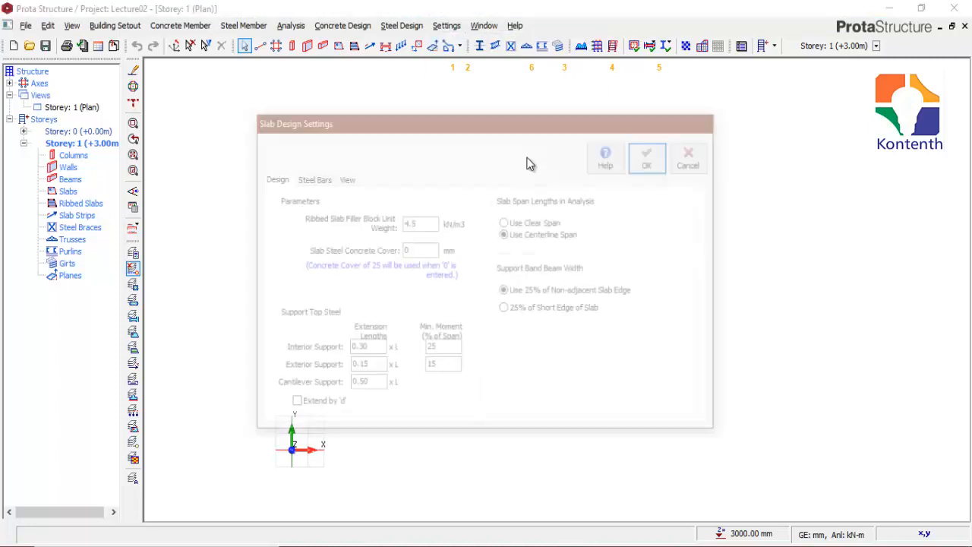
left_click(317, 177)
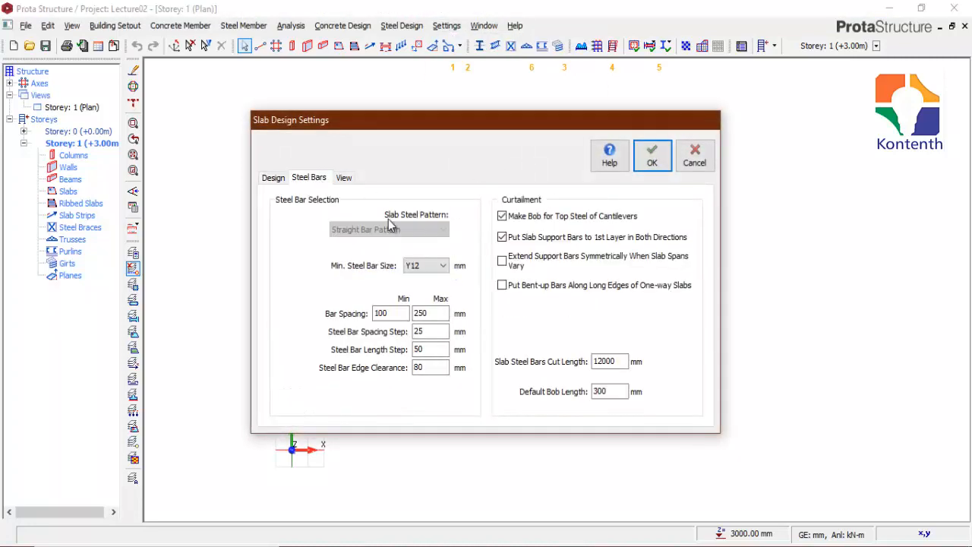
left_click(425, 266)
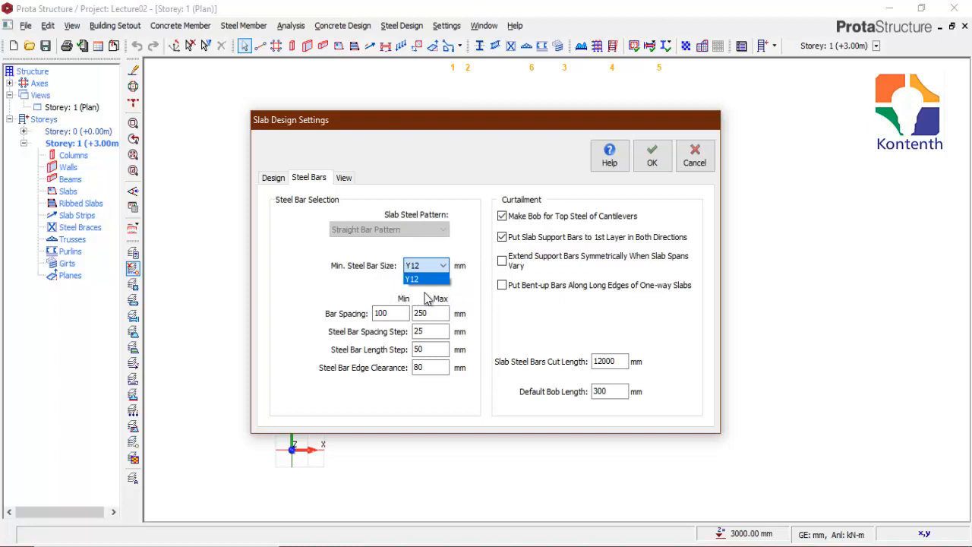
left_click(470, 280)
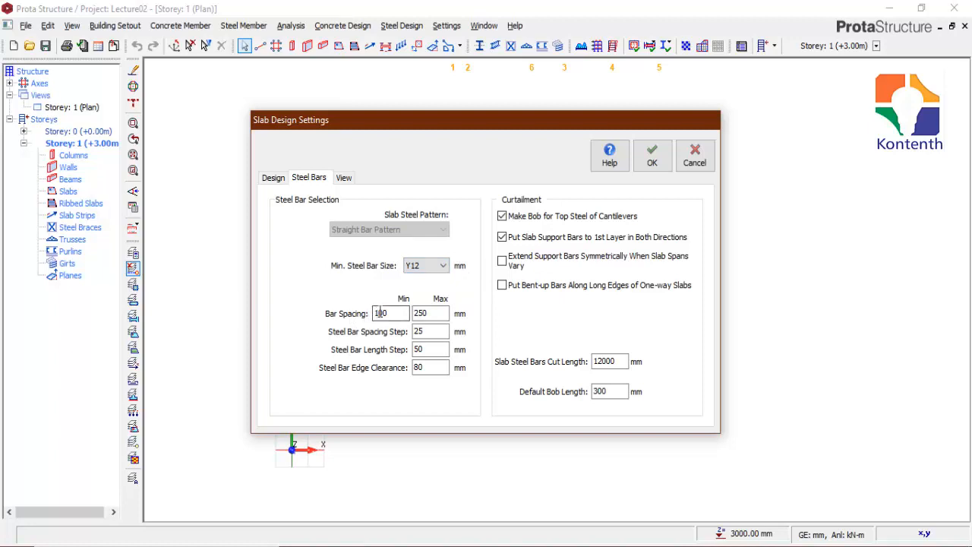
left_click(393, 310)
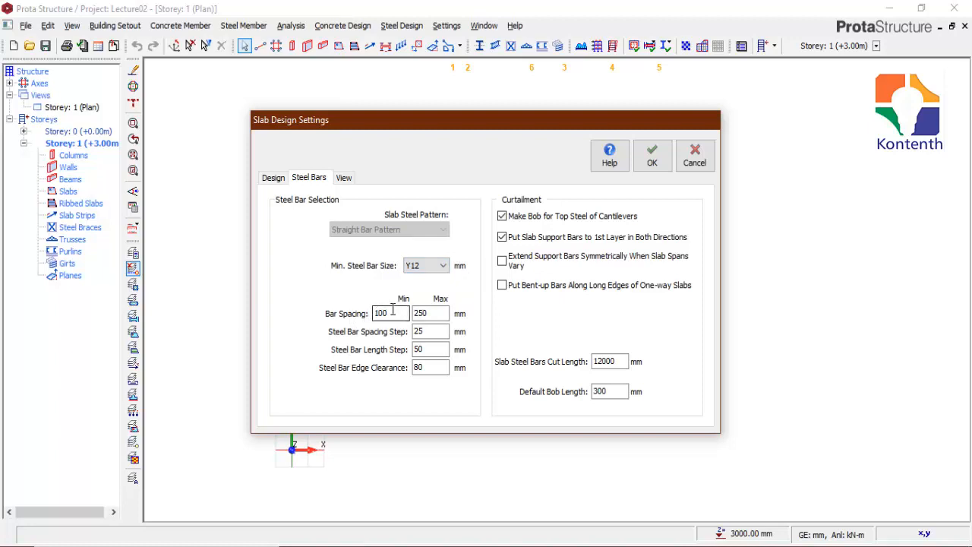
left_click(435, 315)
left_click(425, 331)
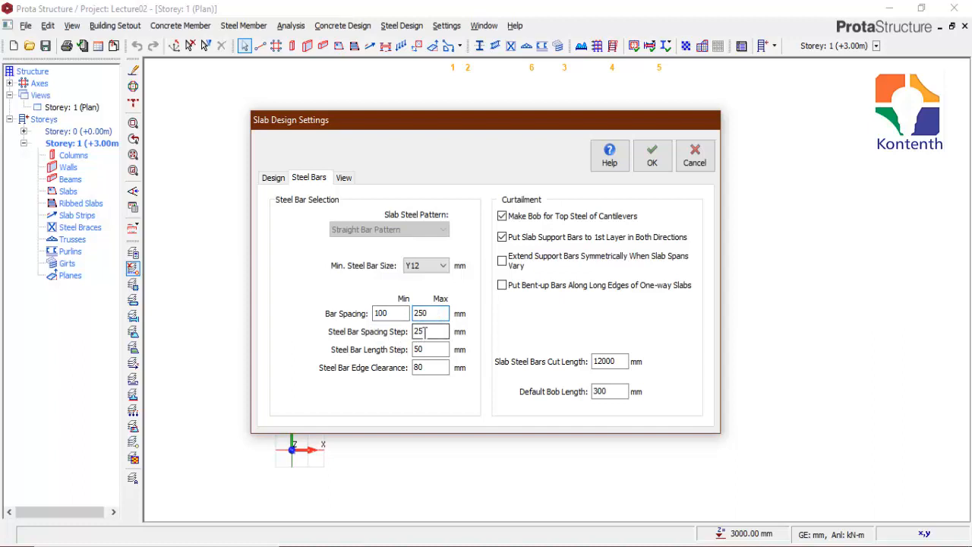
left_click(425, 313)
Step: Toggle Hide No. of Bars in Bar Label on and back off in the slab view options, and save the slab design settings
left_click(343, 178)
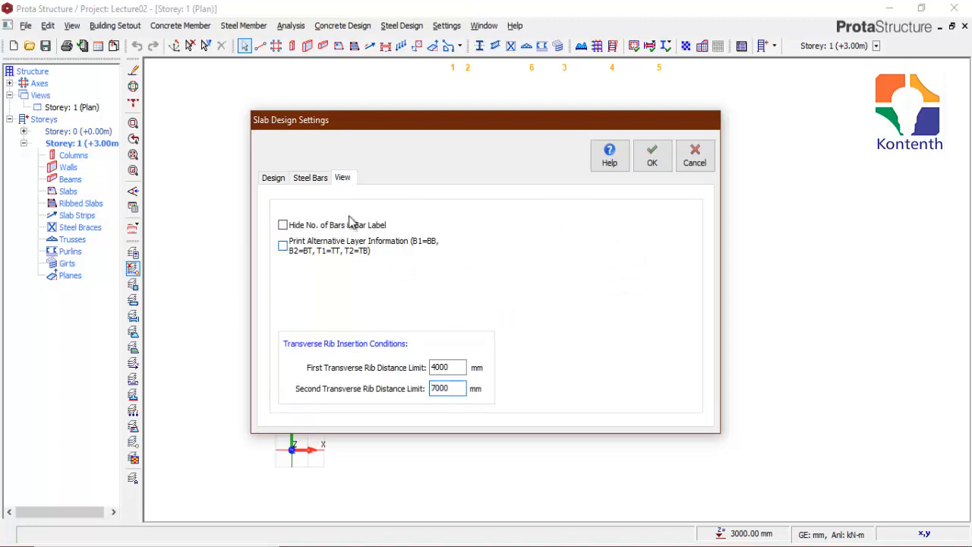
left_click(284, 226)
left_click(282, 226)
left_click(653, 160)
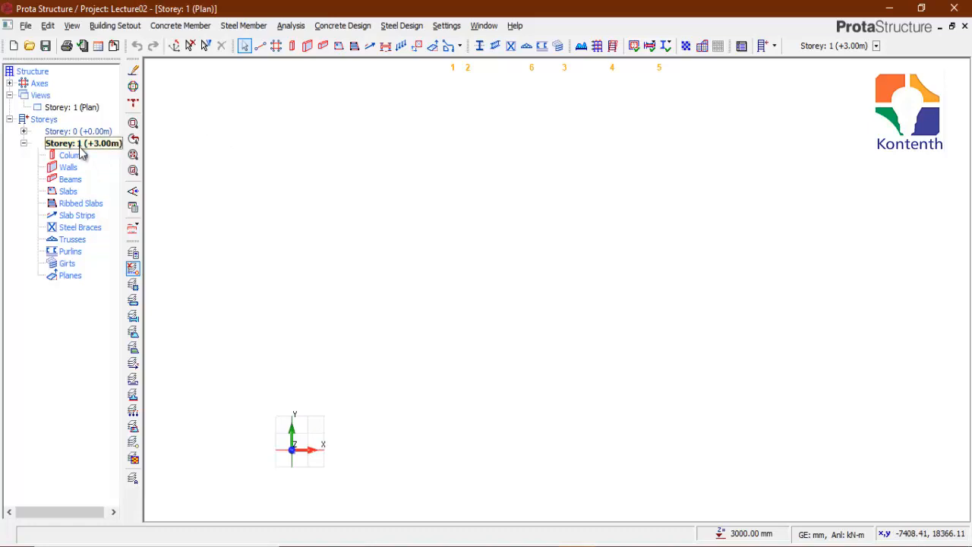
Step: Review the storey height, level and foundation depth in the storey editor and accept them
left_click(37, 121)
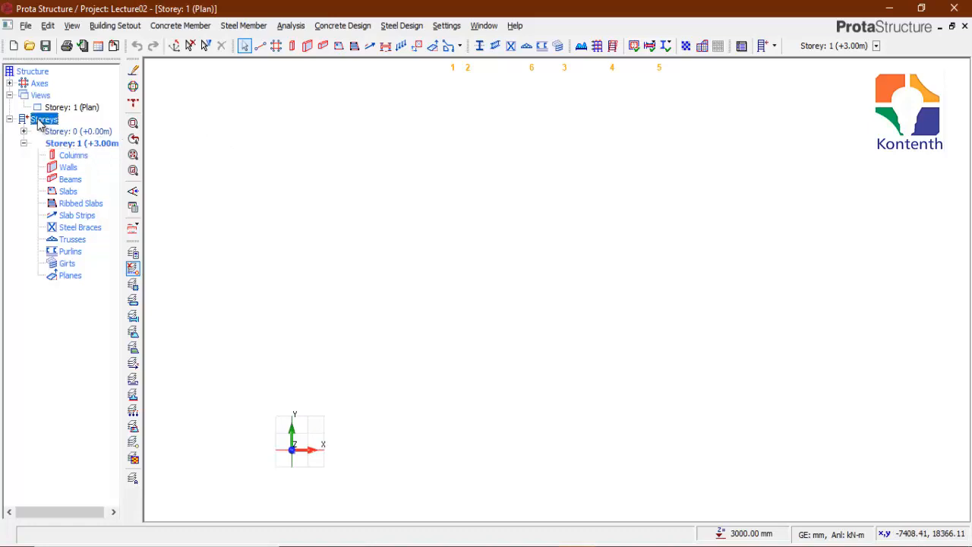
right_click(38, 122)
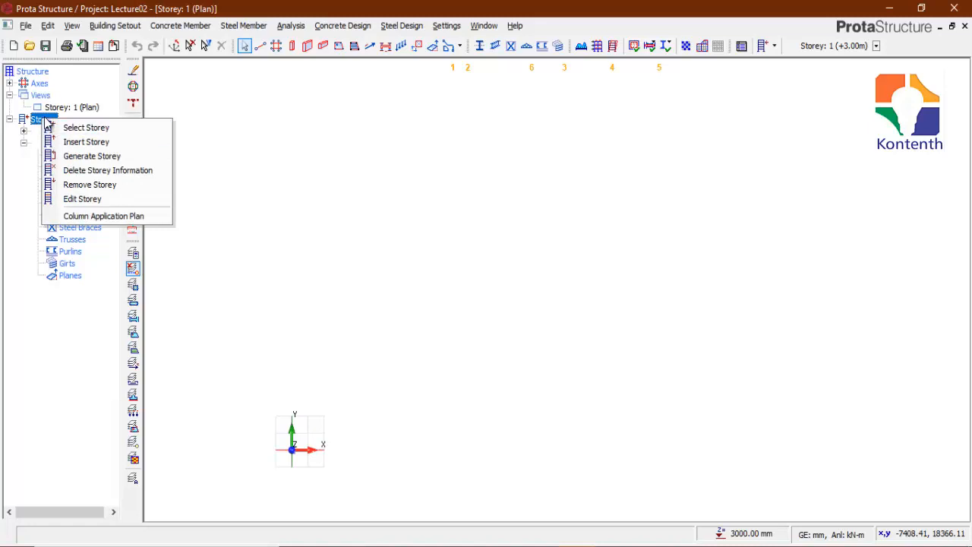
left_click(83, 199)
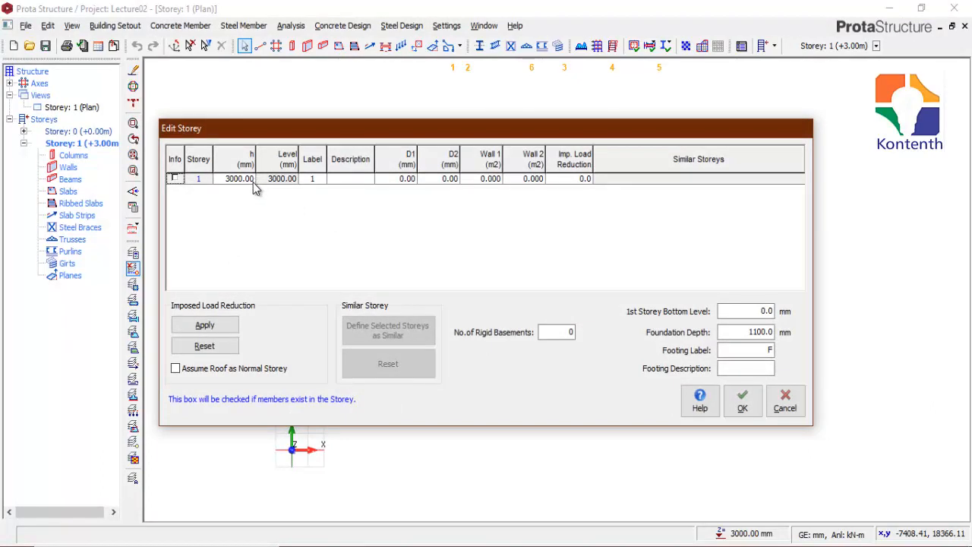
left_click(748, 405)
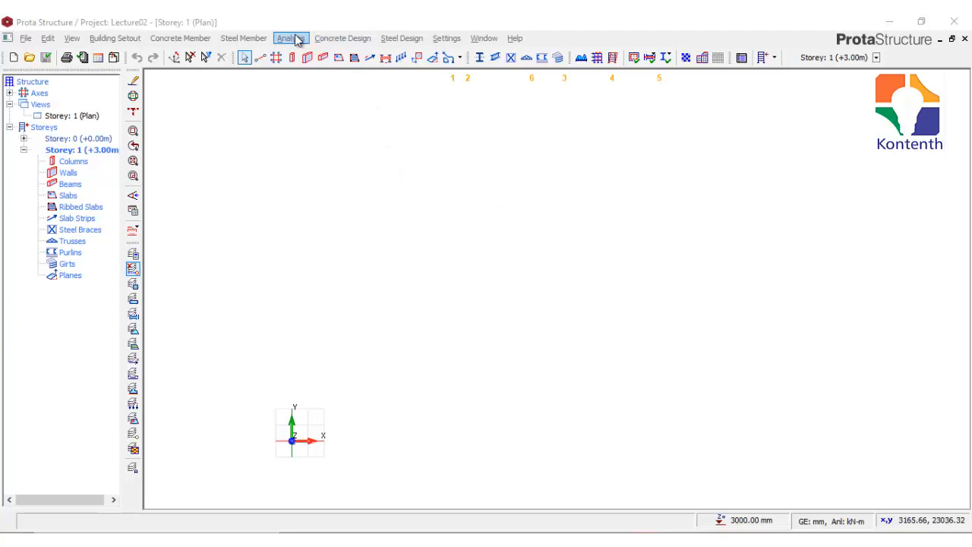
Step: Review the allowable soil stress, soil subgrade coefficient and its reference table in the building analysis foundation parameters
left_click(294, 38)
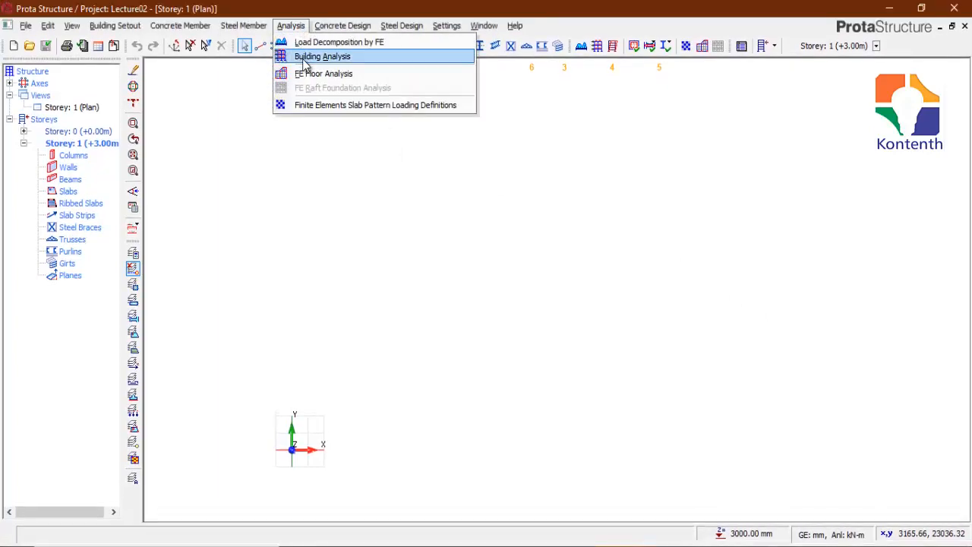
left_click(383, 57)
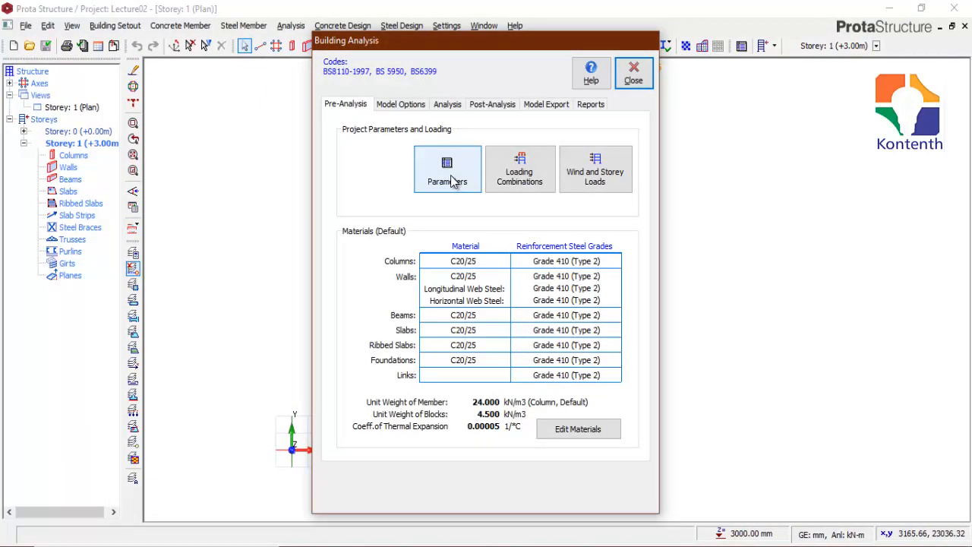
left_click(452, 180)
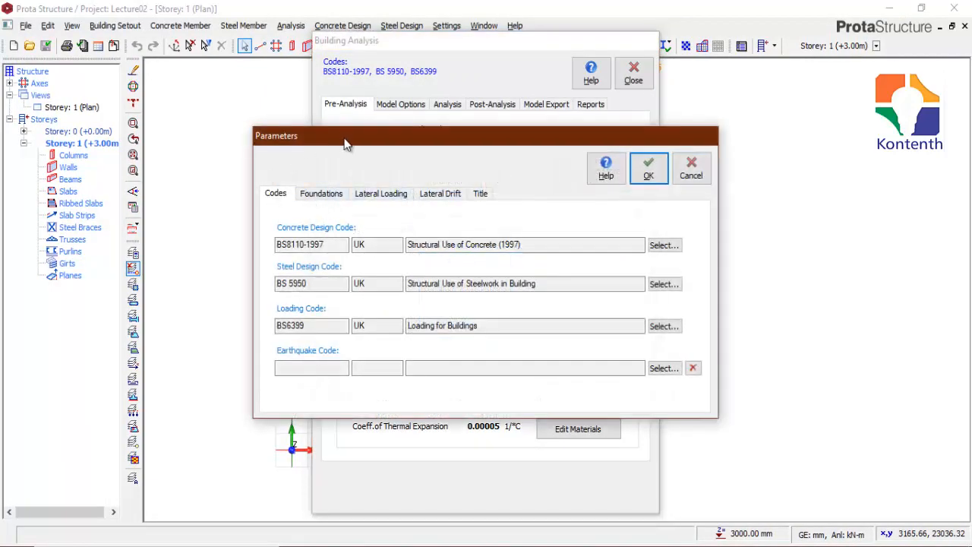
left_click(319, 195)
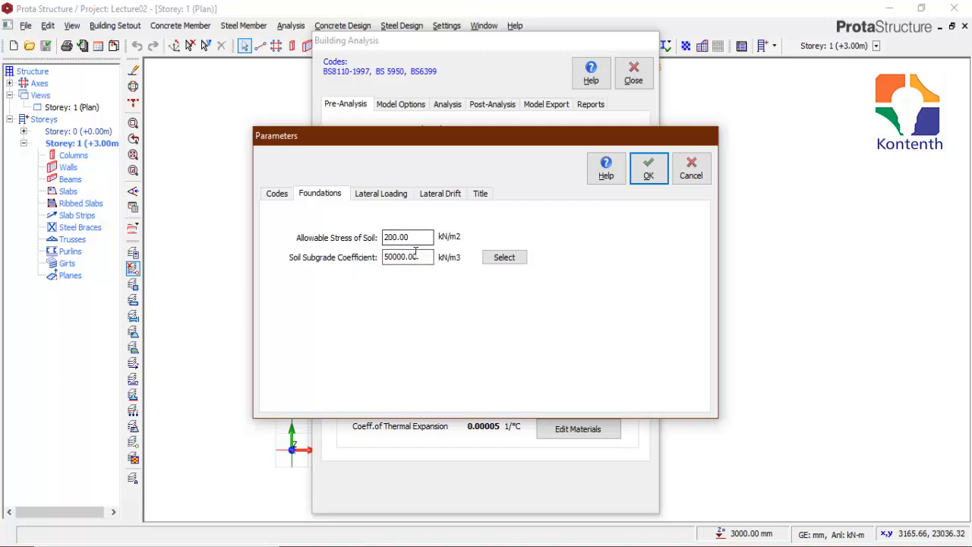
left_click_drag(423, 257, 372, 259)
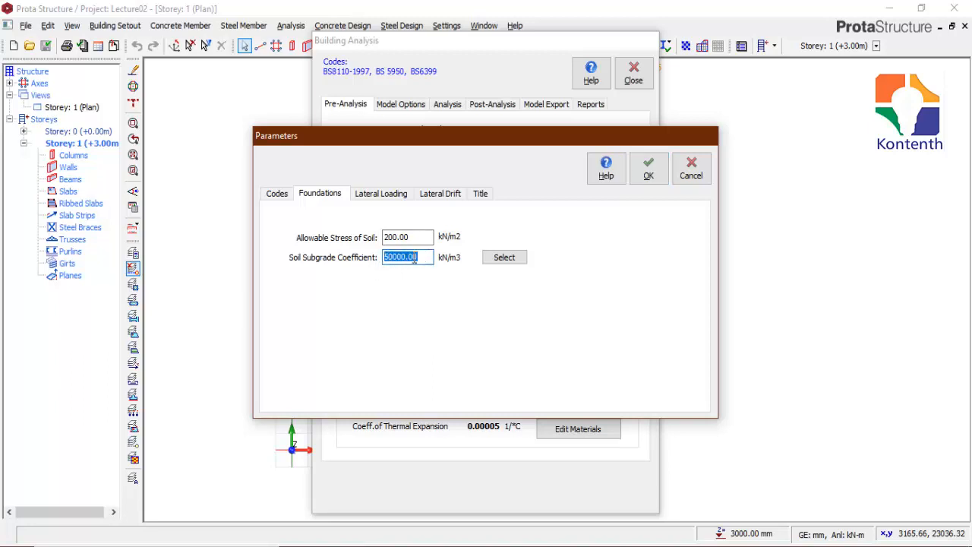
left_click(516, 263)
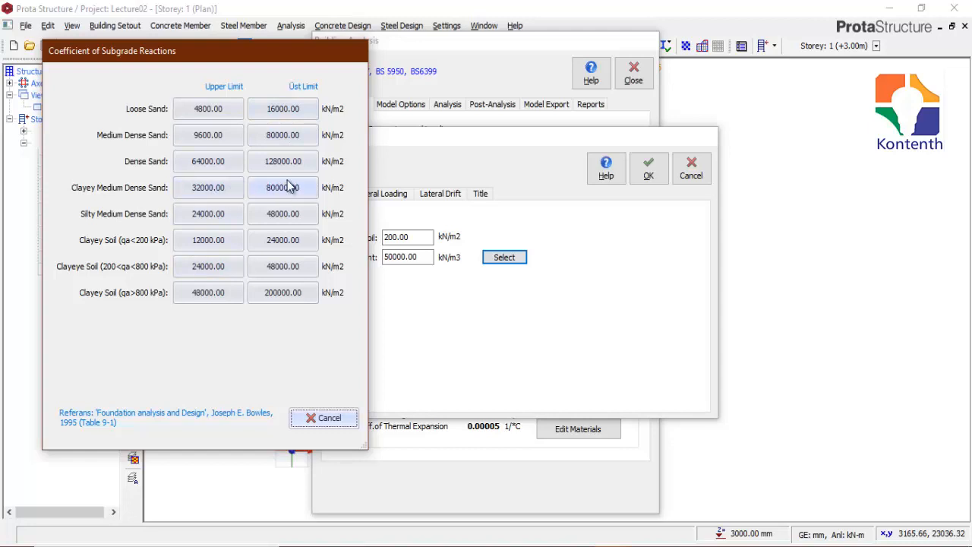
left_click(323, 417)
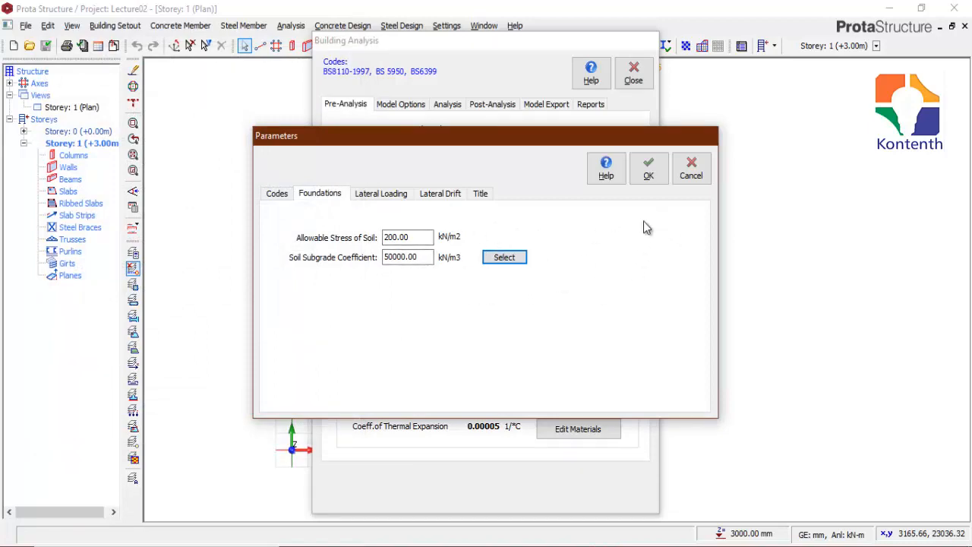
left_click(649, 167)
left_click(635, 76)
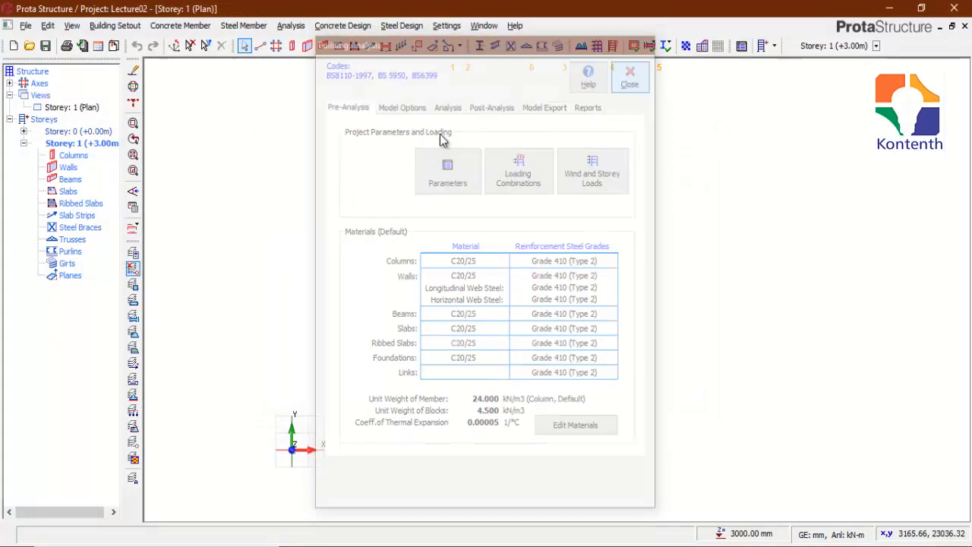
Step: Open the foundation design settings and examine the allowable soil stress strength factor and default footing depth
left_click(448, 26)
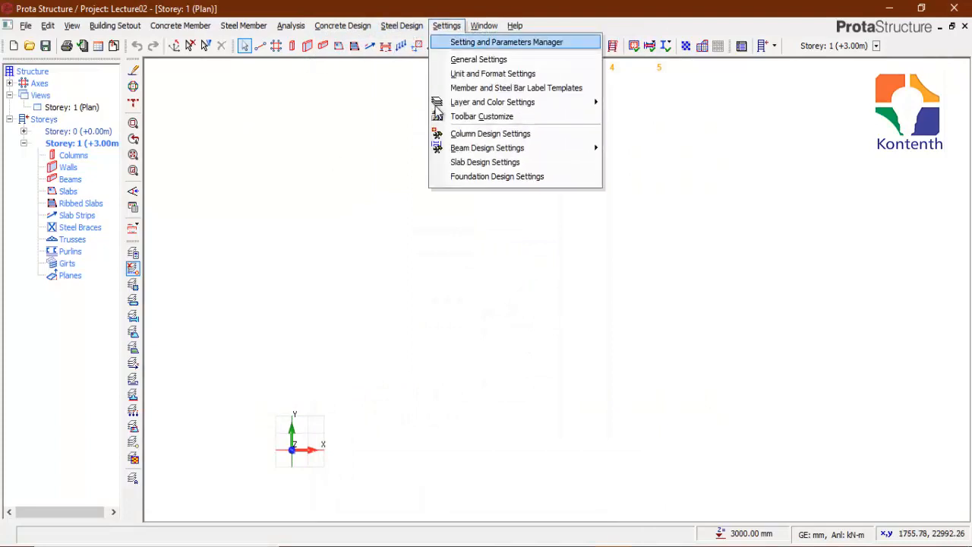
left_click(513, 178)
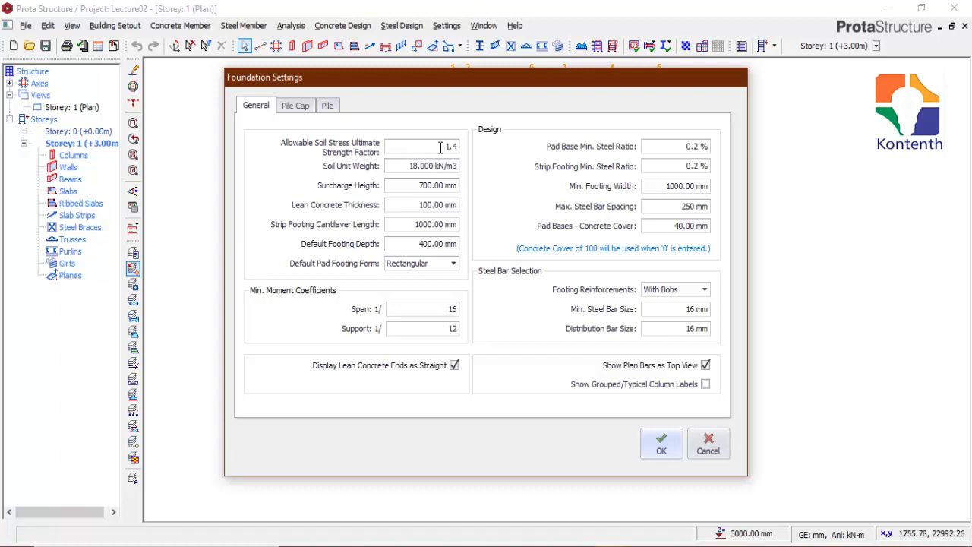
left_click_drag(440, 147, 468, 146)
left_click(414, 246)
double_click(417, 246)
double_click(417, 245)
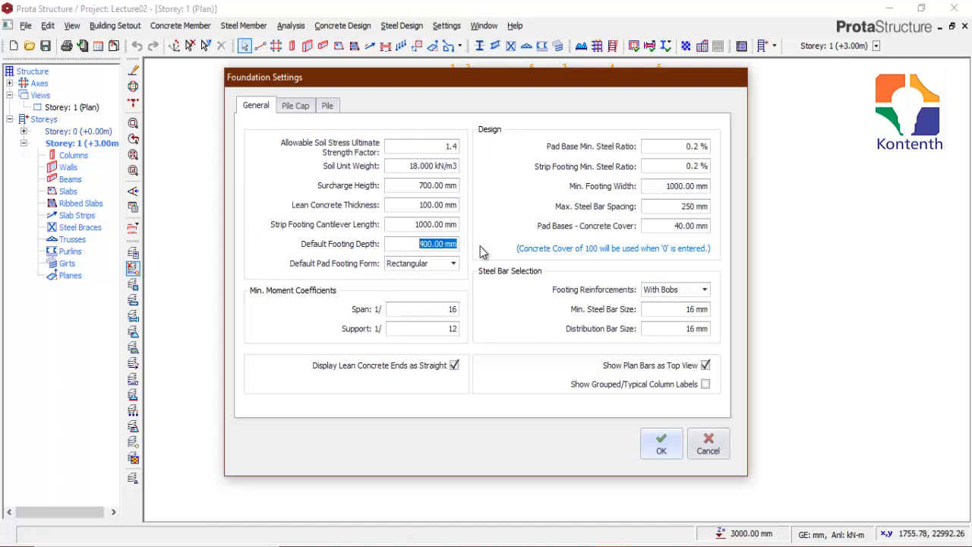
double_click(433, 247)
Step: Try Square as the default pad footing form and restore Rectangular
left_click(454, 264)
left_click(483, 248)
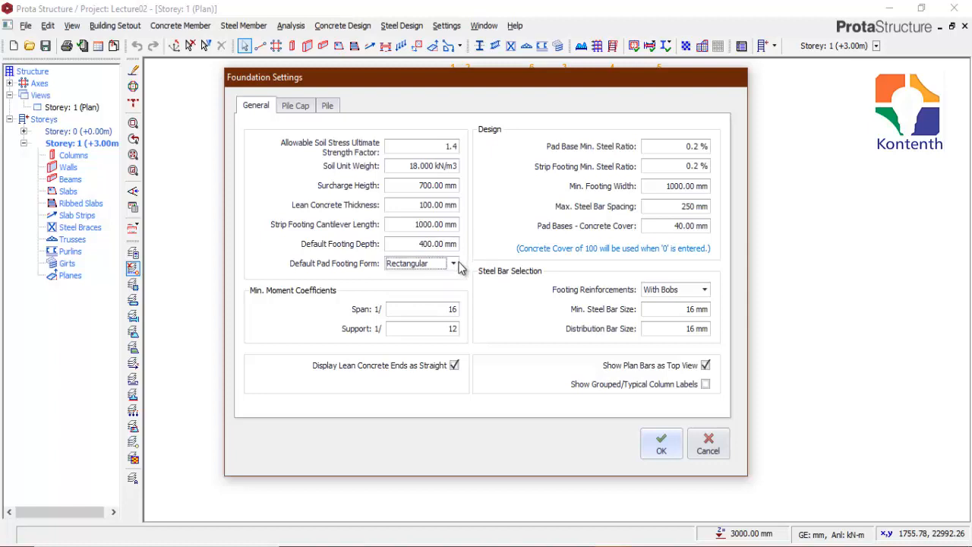
left_click(453, 264)
left_click(432, 288)
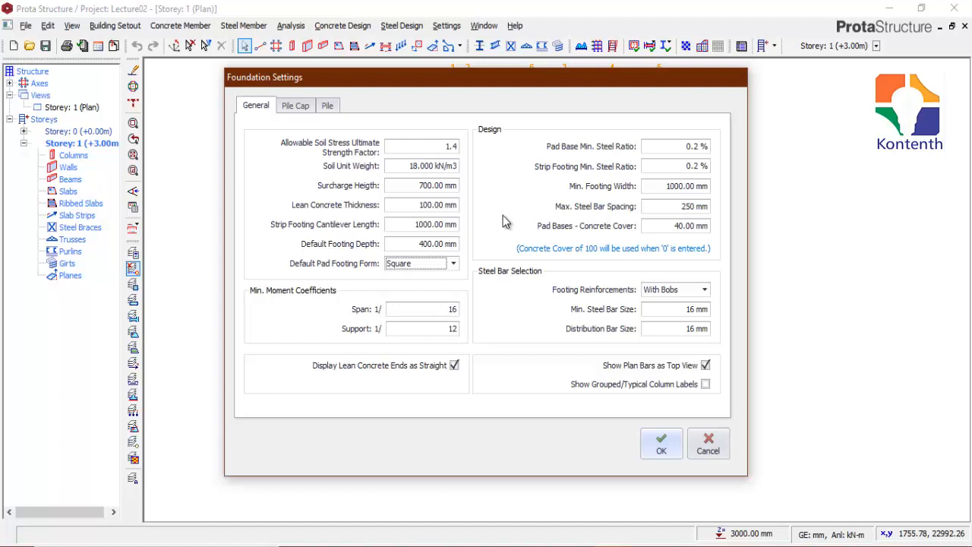
left_click(453, 264)
left_click(422, 275)
Step: Review the concrete cover for pad bases and save the foundation settings
left_click_drag(673, 225, 710, 225)
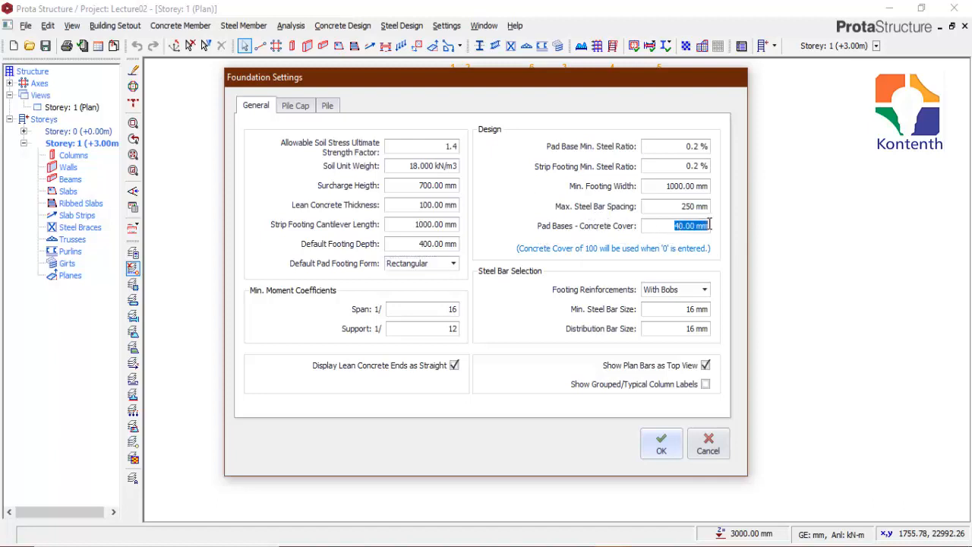
double_click(685, 228)
double_click(654, 229)
left_click(683, 228)
double_click(684, 228)
left_click(659, 445)
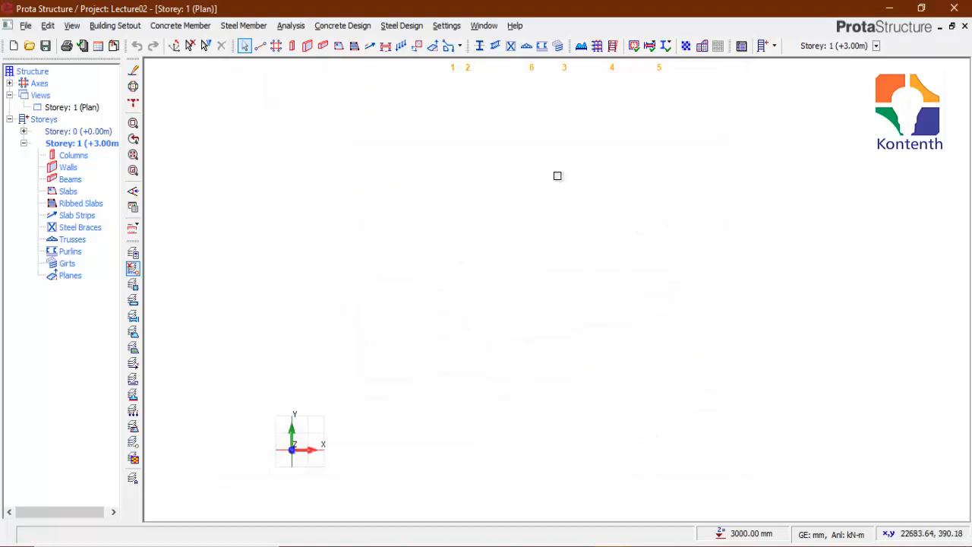